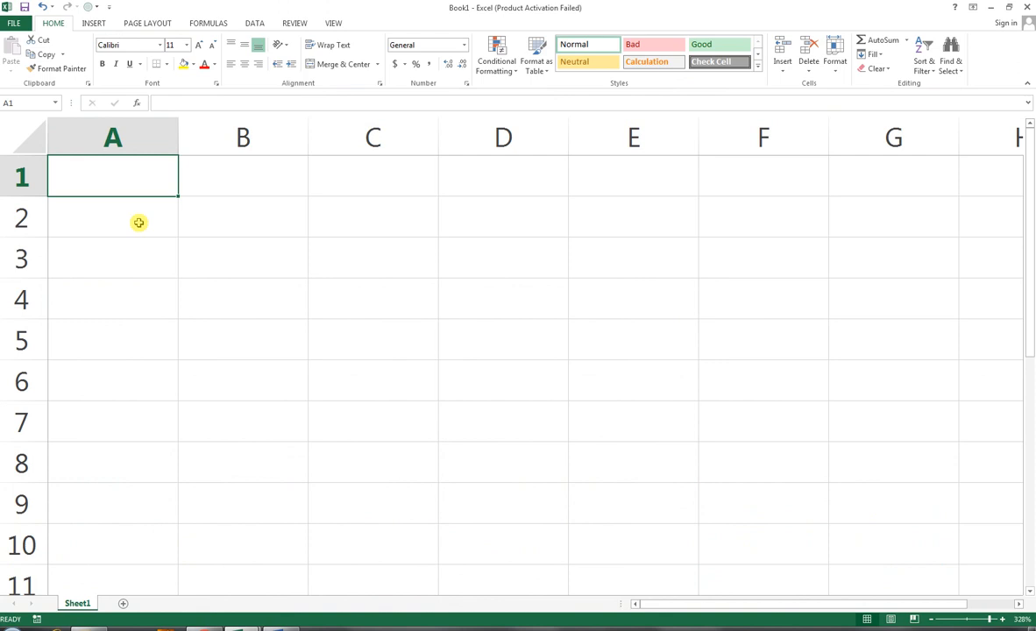
Step: Hide the worksheet gridlines
{"action": "left_click", "coordinate": [137, 225]}
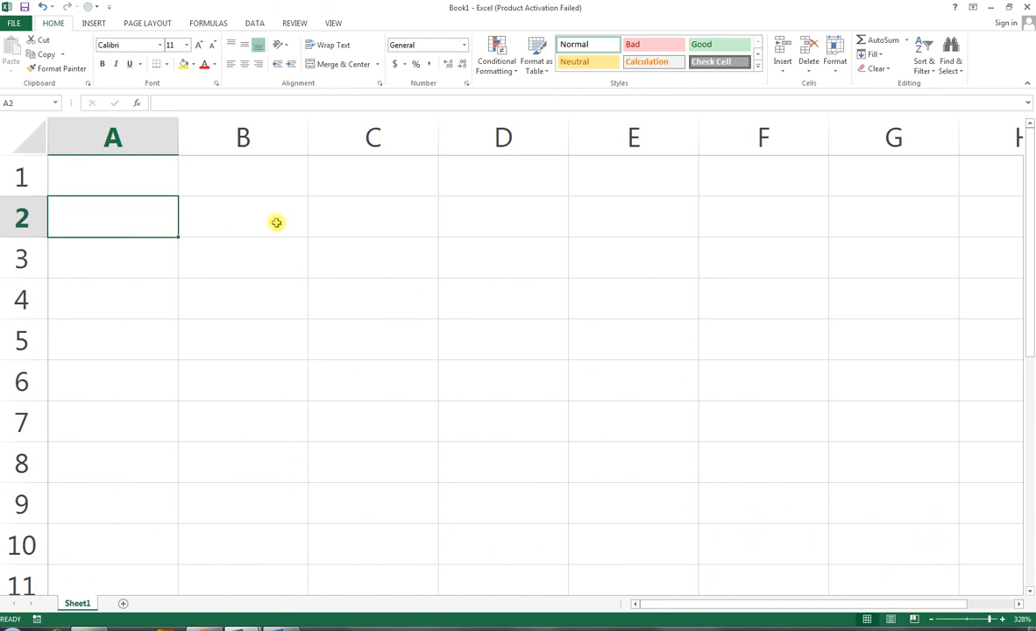
{"action": "left_click", "coordinate": [337, 22]}
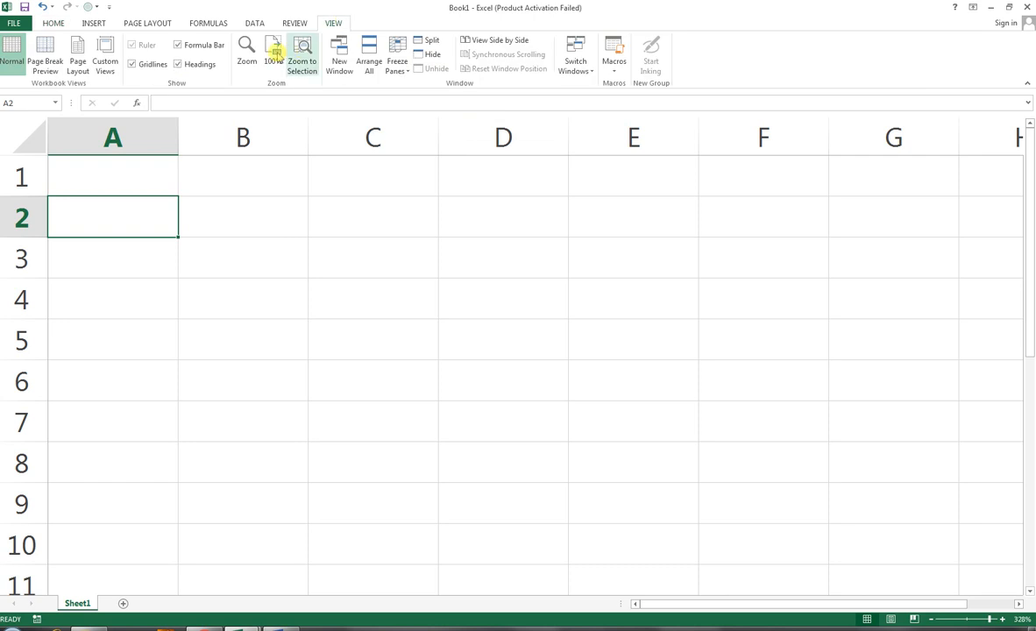
{"action": "left_click", "coordinate": [145, 66]}
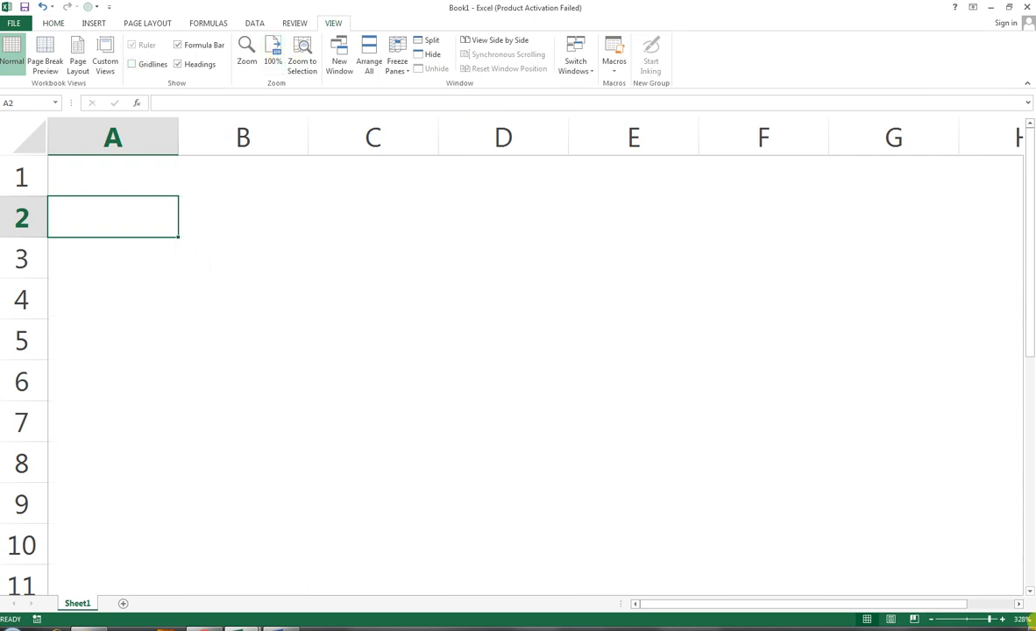
{"action": "left_click_drag", "start_coordinate": [997, 621], "coordinate": [983, 619]}
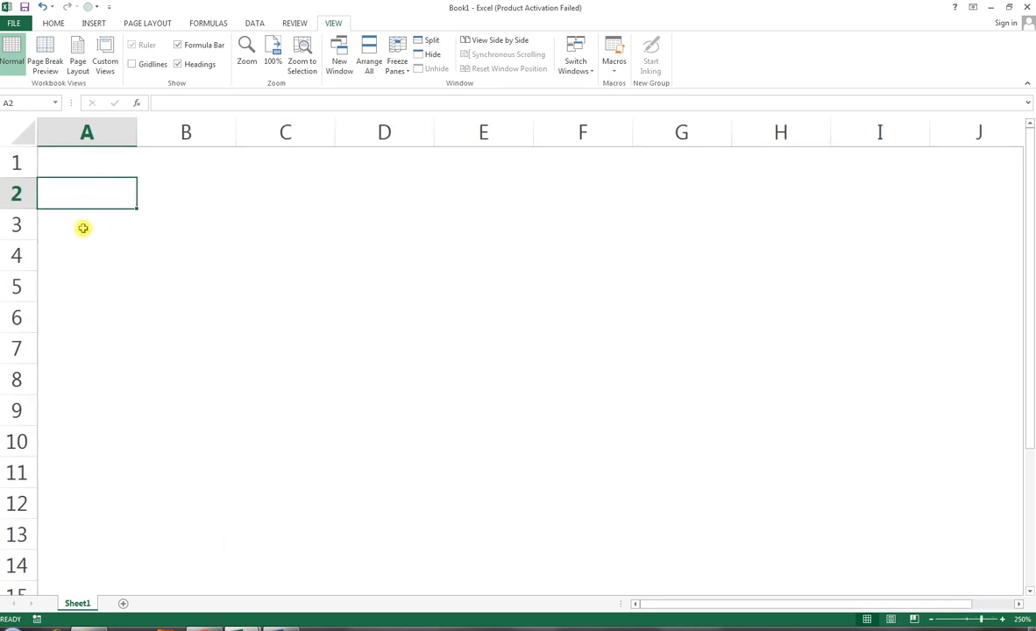
Step: Enter the label NAME OF EMPLOYEE in cell A4
{"action": "left_click", "coordinate": [93, 254]}
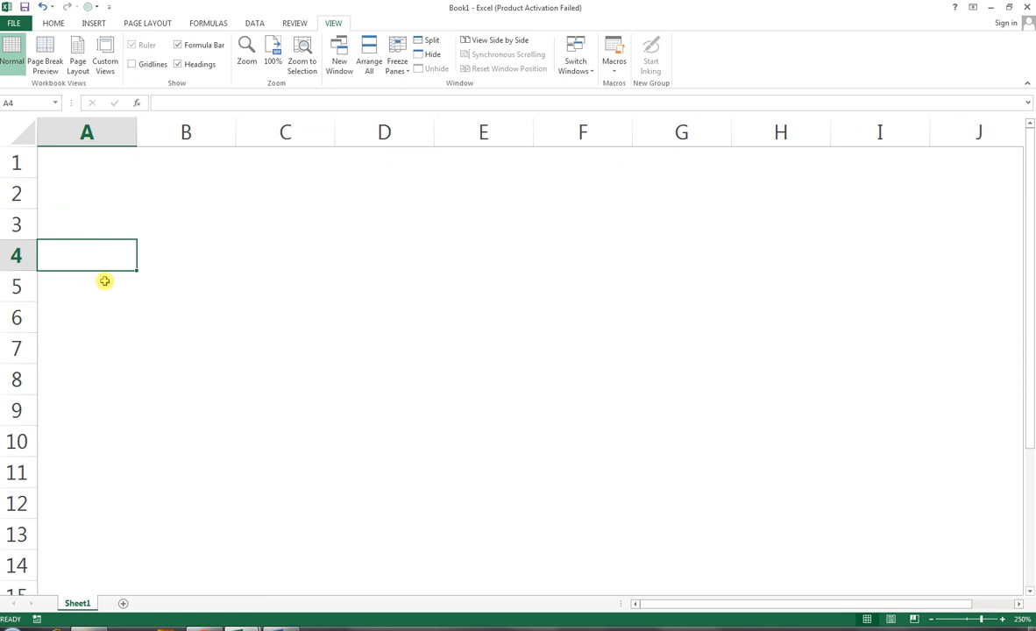
{"action": "type", "text": "name of"}
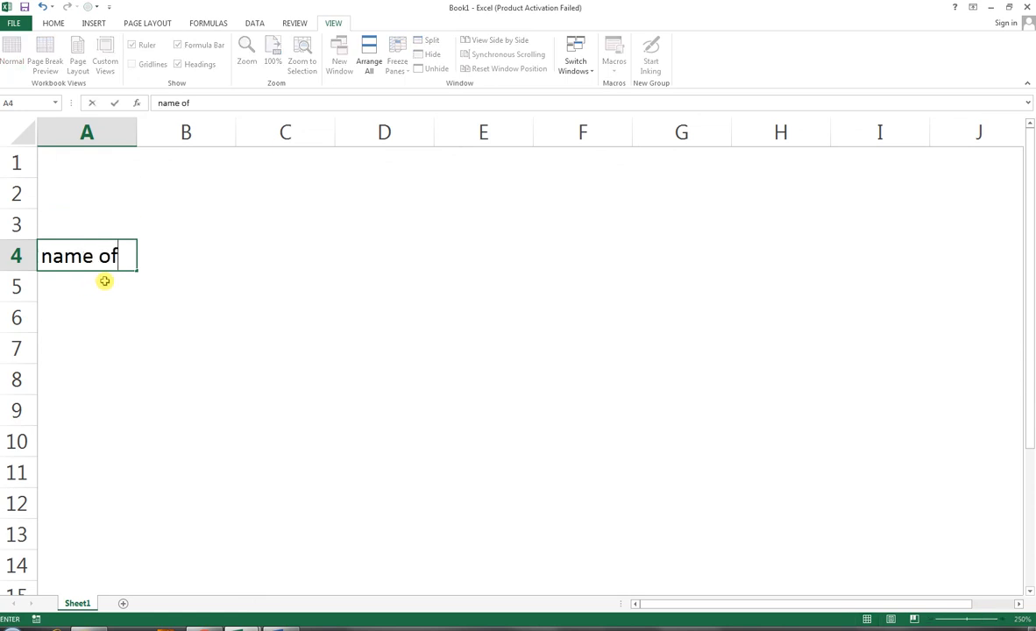
{"action": "key", "text": "BackSpace"}
{"action": "key", "text": "BackSpace"}
{"action": "key", "text": "BackSpace"}
{"action": "key", "text": "BackSpace"}
{"action": "key", "text": "BackSpace"}
{"action": "key", "text": "BackSpace"}
{"action": "type", "text": "NAME "}
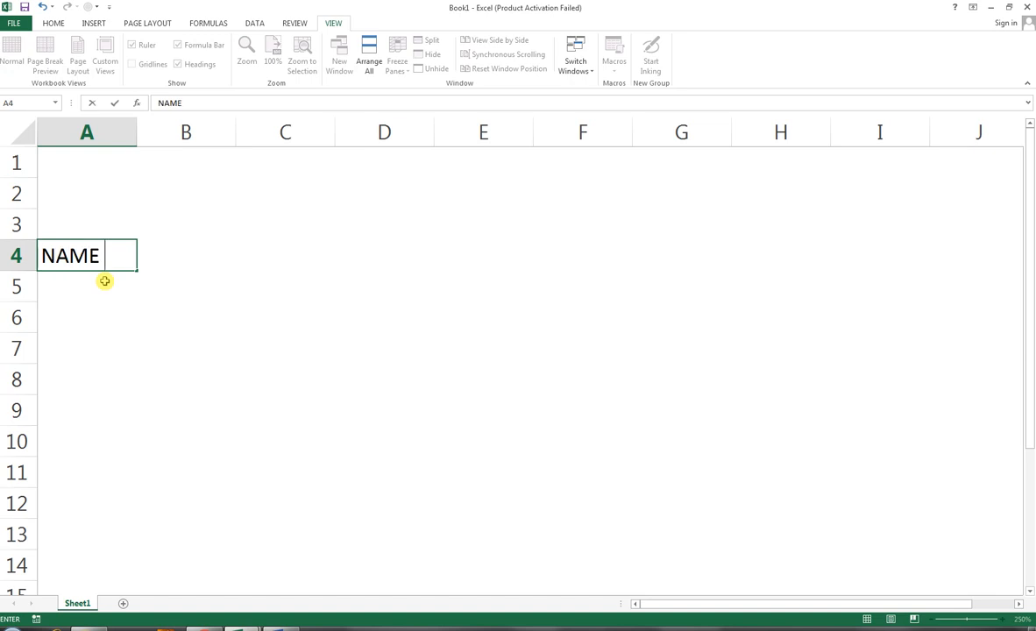
{"action": "type", "text": "OF EMPLOYE"}
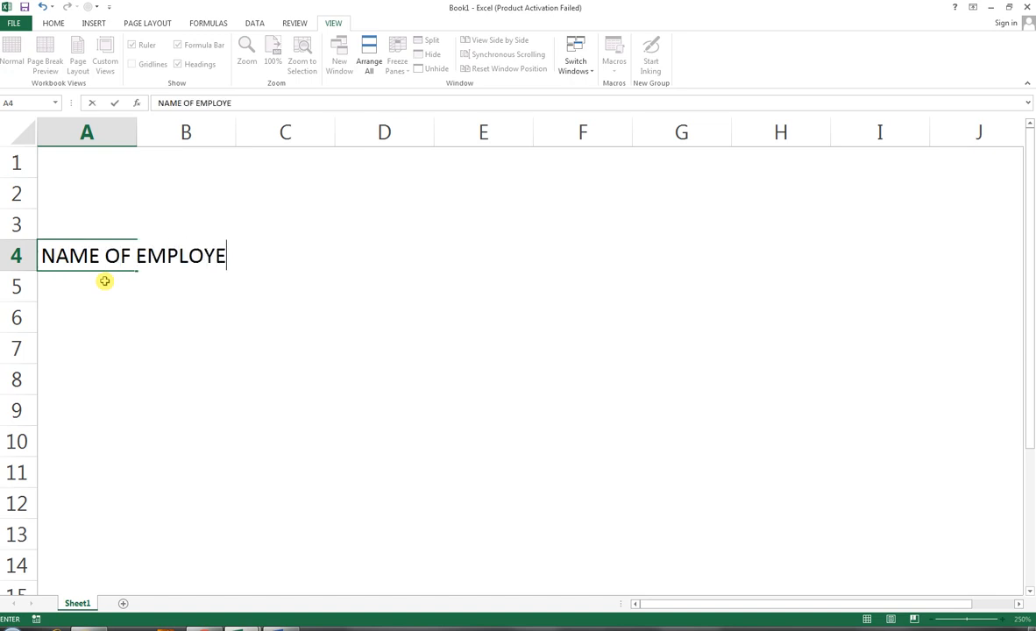
{"action": "key", "text": "BackSpace"}
{"action": "type", "text": "EE"}
{"action": "key", "text": "Tab"}
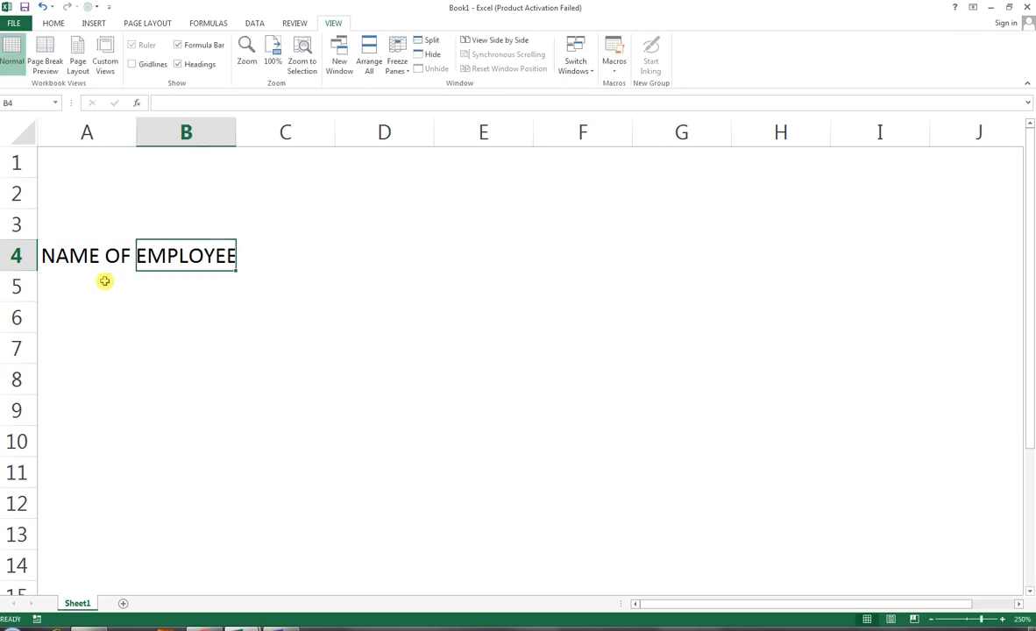
{"action": "key", "text": "Tab"}
{"action": "key", "text": "Tab"}
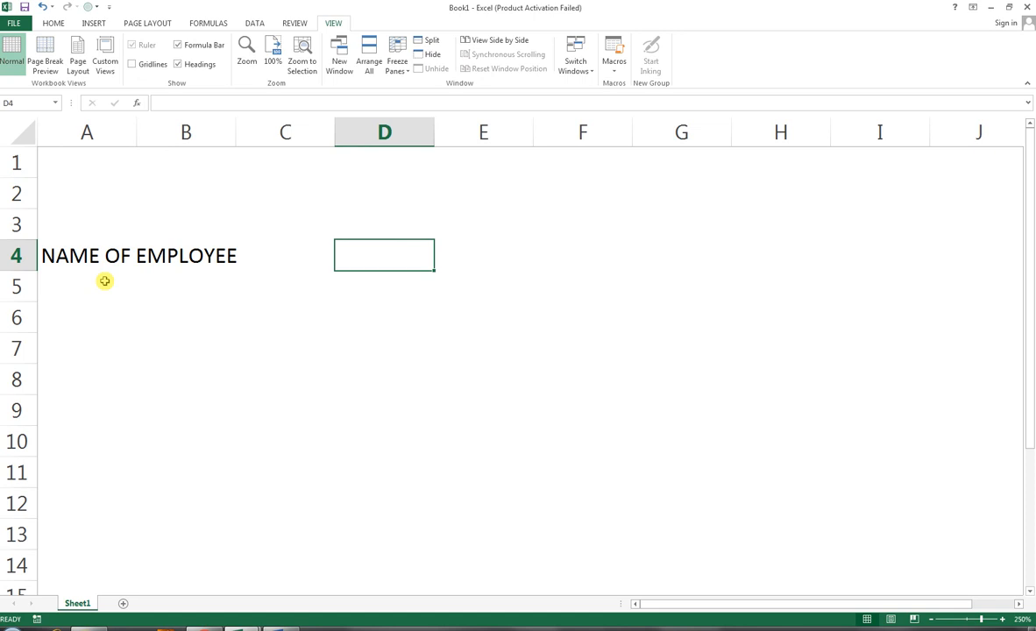
{"action": "key", "text": "shift+Tab"}
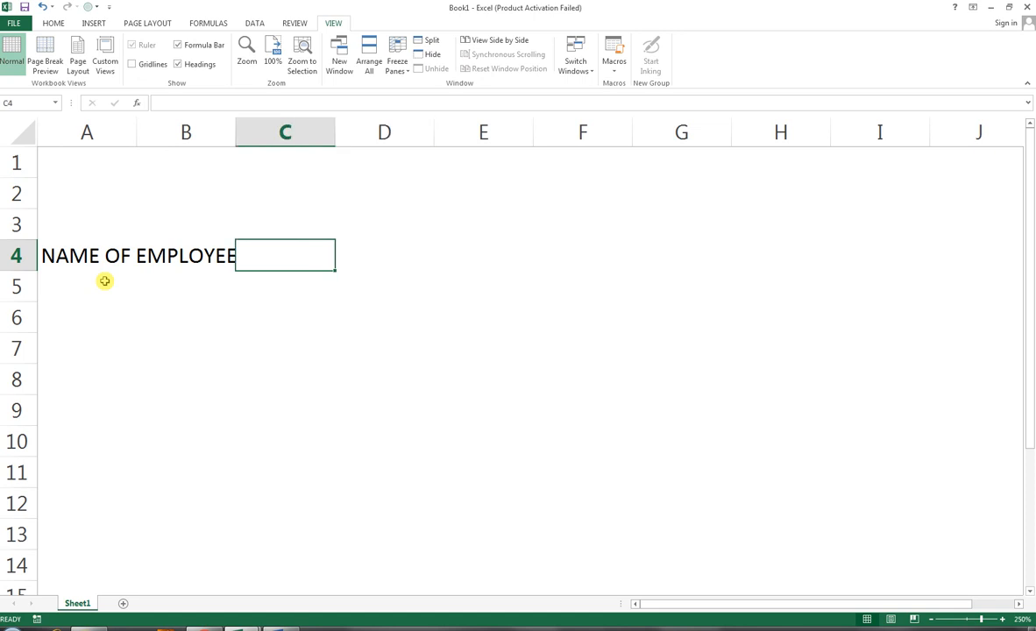
{"action": "key", "text": "Tab"}
{"action": "key", "text": "shift+Tab"}
{"action": "key", "text": "Tab"}
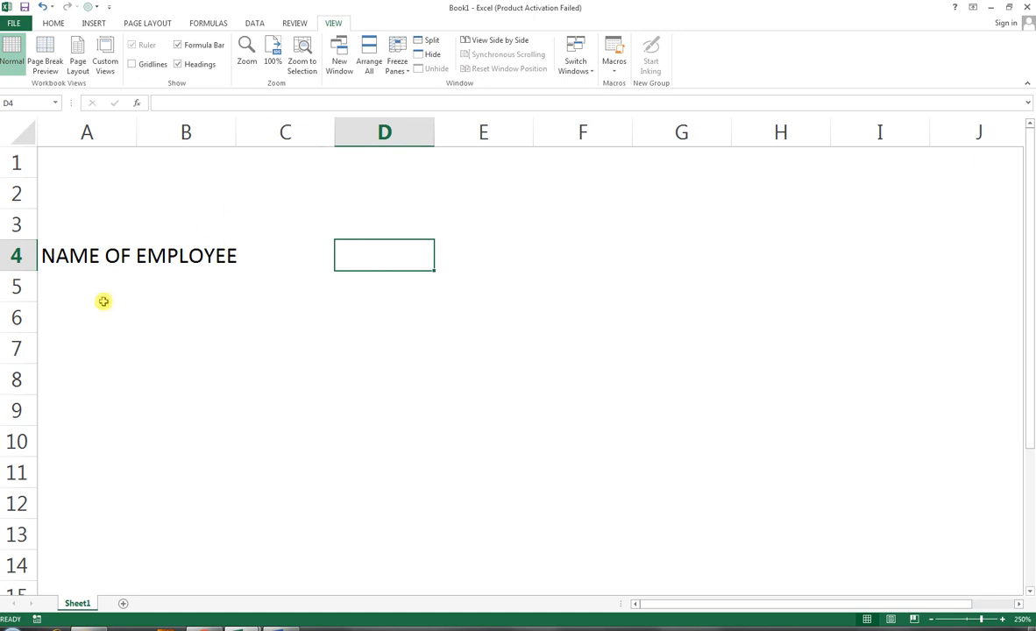
Step: Set the font size of the NAME OF EMPLOYEE label in A4 to 10
{"action": "left_click", "coordinate": [44, 254]}
{"action": "left_click", "coordinate": [43, 24]}
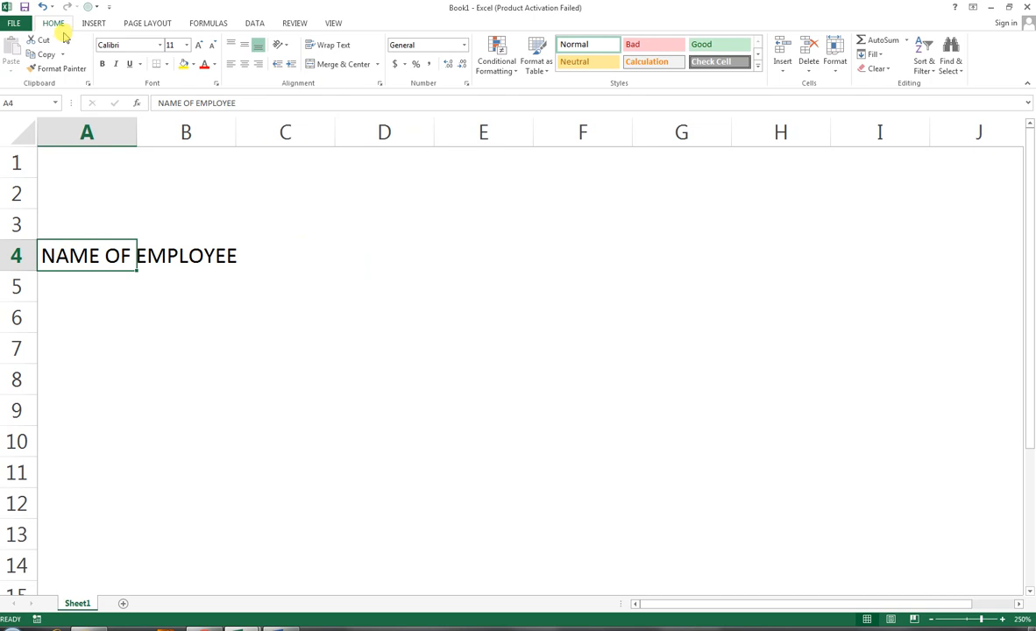
{"action": "left_click", "coordinate": [199, 46]}
{"action": "left_click", "coordinate": [212, 46]}
{"action": "left_click", "coordinate": [211, 45]}
{"action": "left_click", "coordinate": [212, 47]}
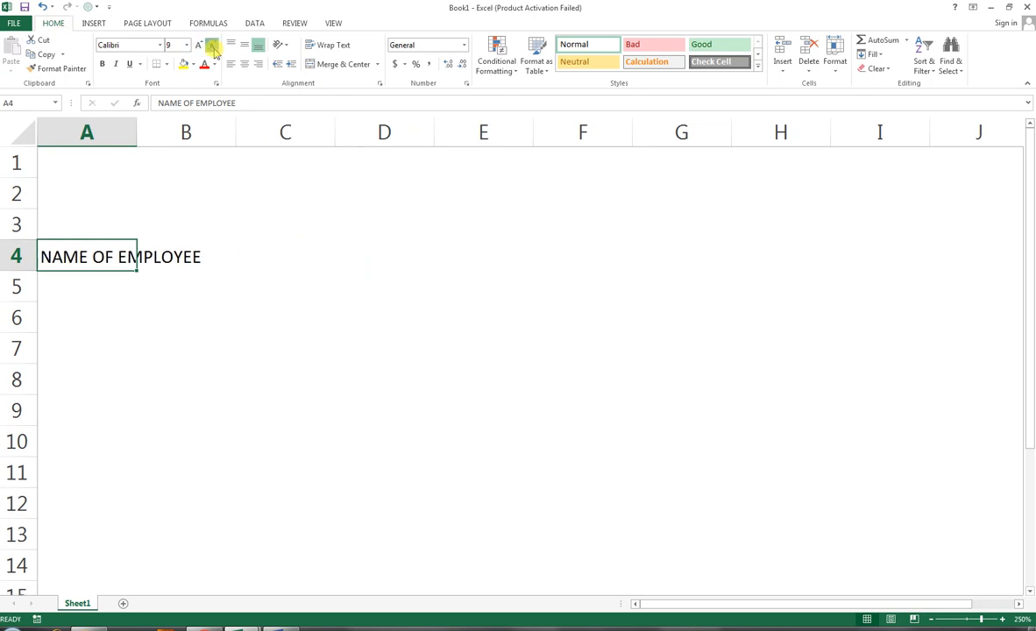
{"action": "left_click", "coordinate": [219, 257]}
{"action": "left_click", "coordinate": [279, 255]}
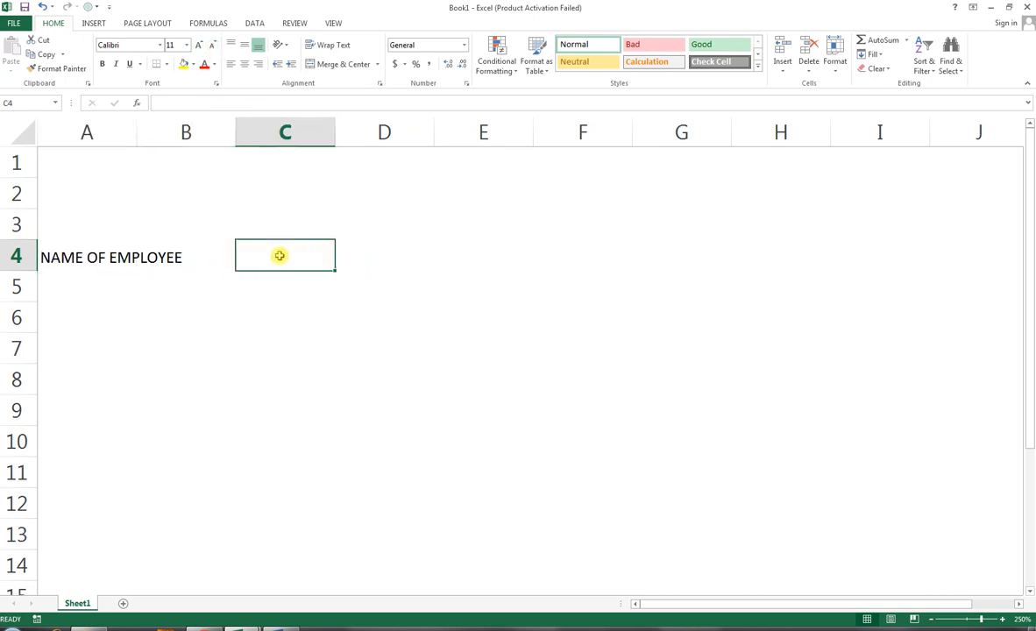
{"action": "left_click", "coordinate": [148, 257]}
{"action": "left_click", "coordinate": [51, 257]}
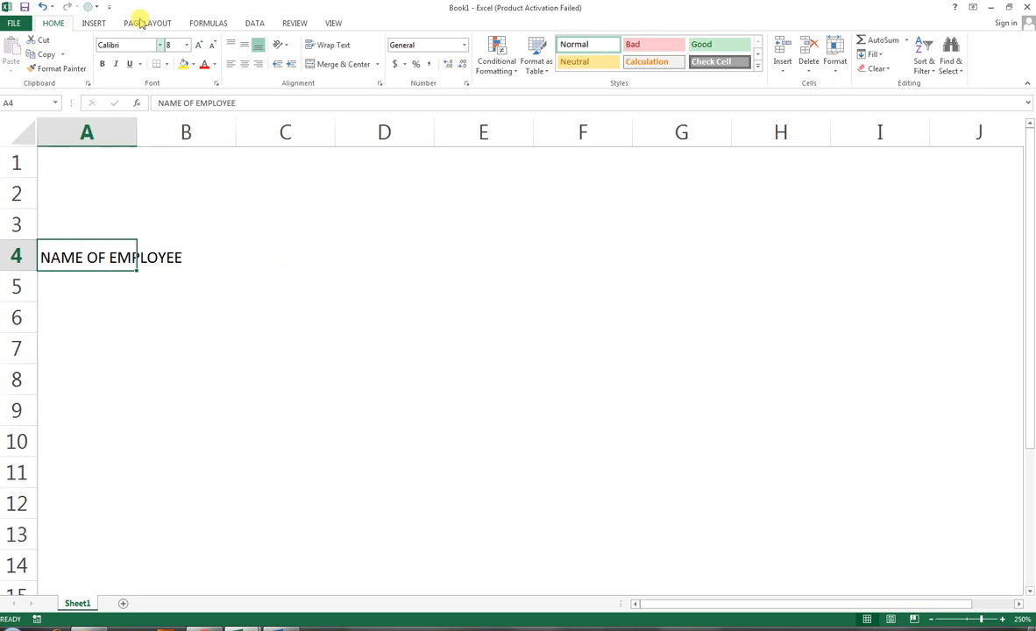
{"action": "left_click", "coordinate": [102, 66]}
{"action": "left_click", "coordinate": [101, 67]}
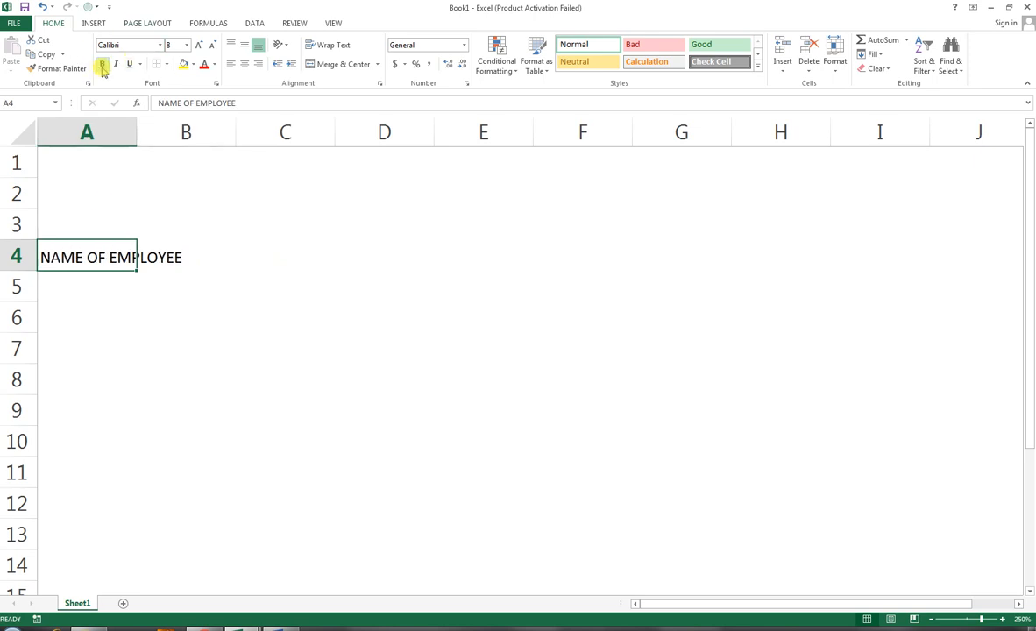
{"action": "left_click", "coordinate": [199, 46]}
{"action": "left_click", "coordinate": [199, 46]}
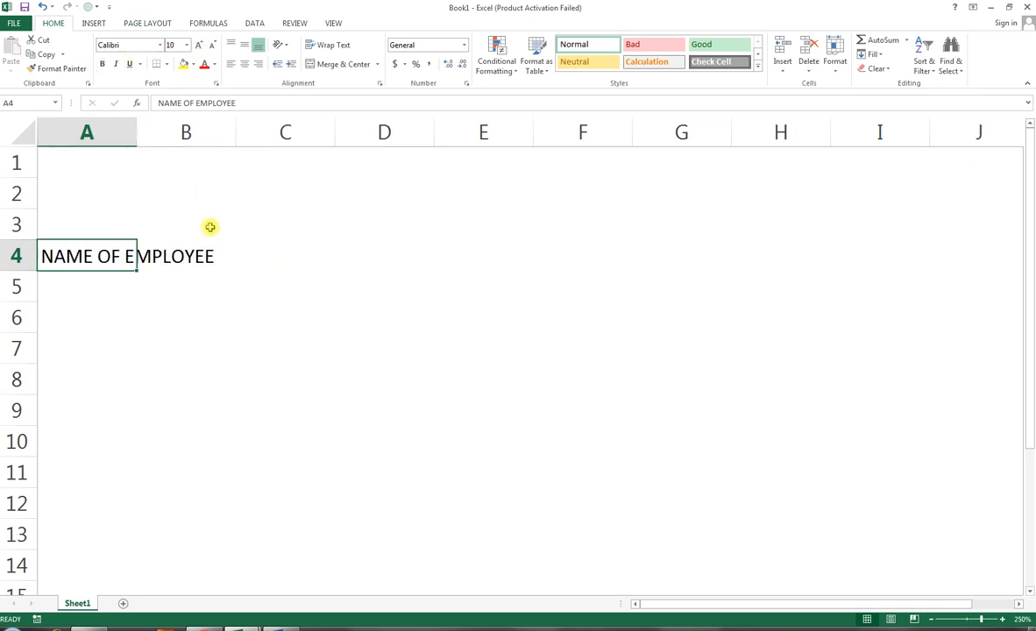
Step: Enter the employee's name in cell C4
{"action": "left_click", "coordinate": [239, 256]}
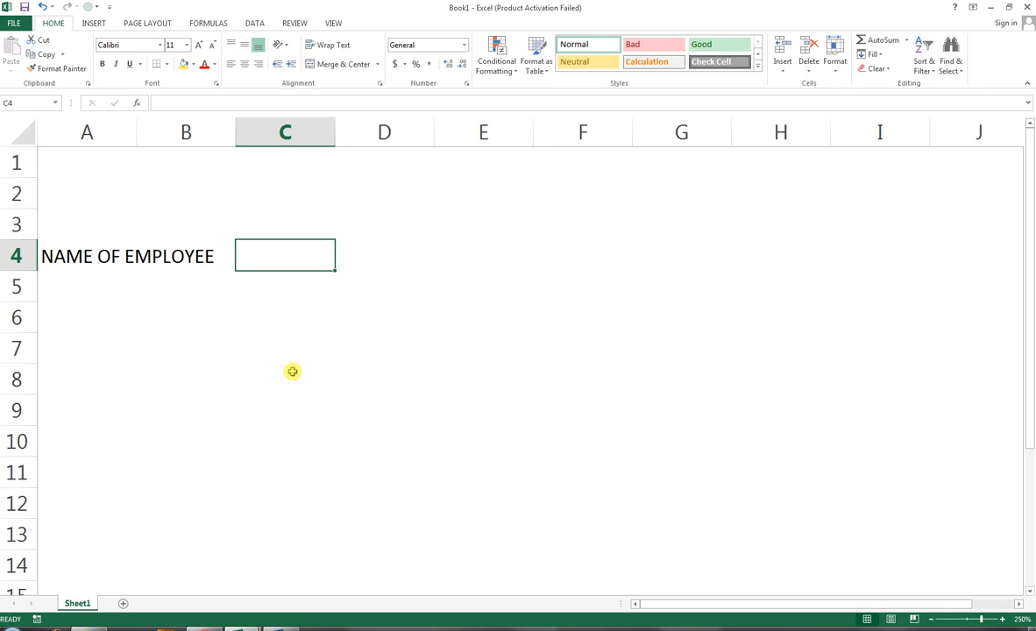
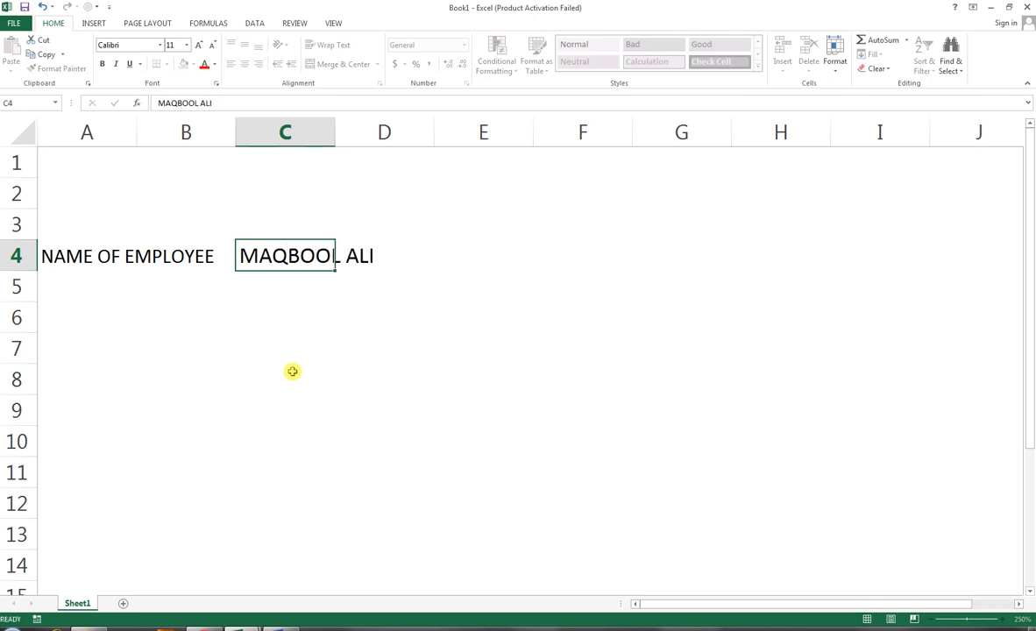
{"action": "key", "text": "Return"}
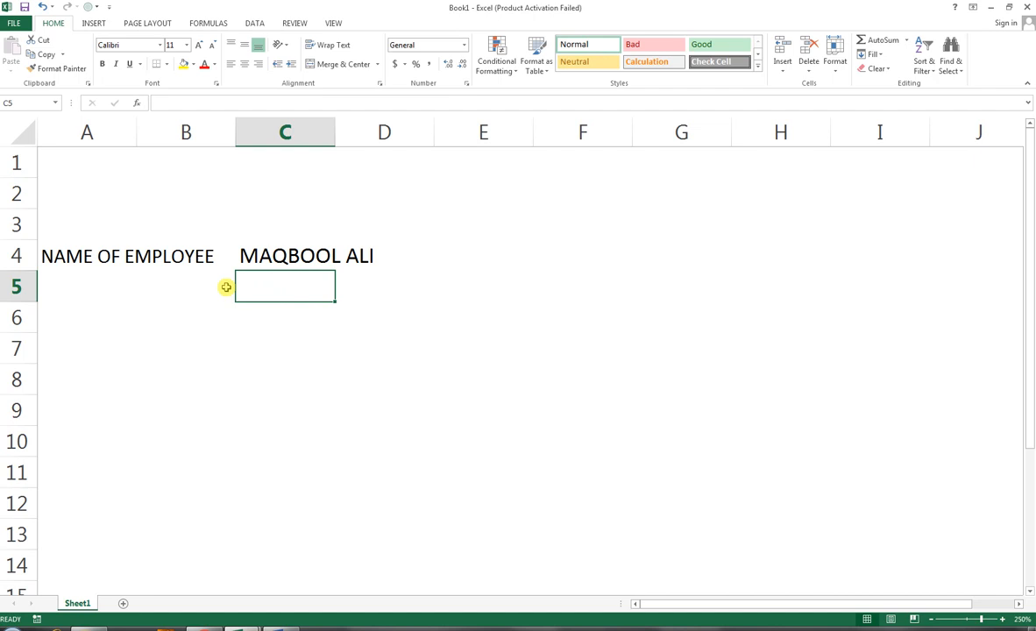
{"action": "left_click", "coordinate": [452, 246]}
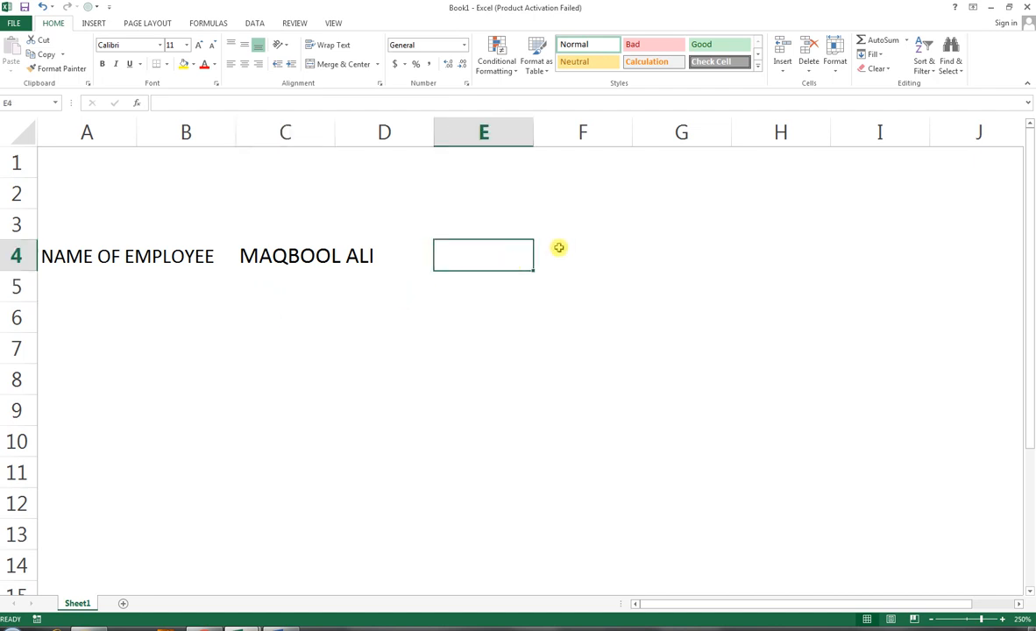
{"action": "left_click", "coordinate": [132, 292]}
{"action": "left_click", "coordinate": [264, 304]}
{"action": "left_click", "coordinate": [228, 281]}
{"action": "left_click", "coordinate": [316, 279]}
{"action": "left_click", "coordinate": [396, 280]}
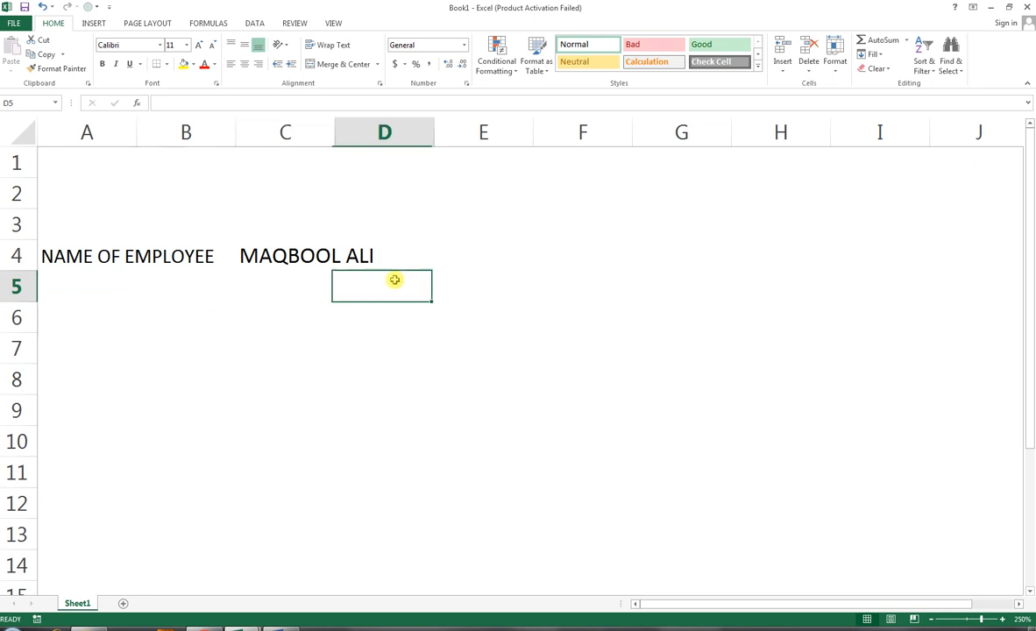
{"action": "left_click", "coordinate": [479, 290]}
Step: Enter the label DESIGNATION in cell F4
{"action": "left_click", "coordinate": [624, 255]}
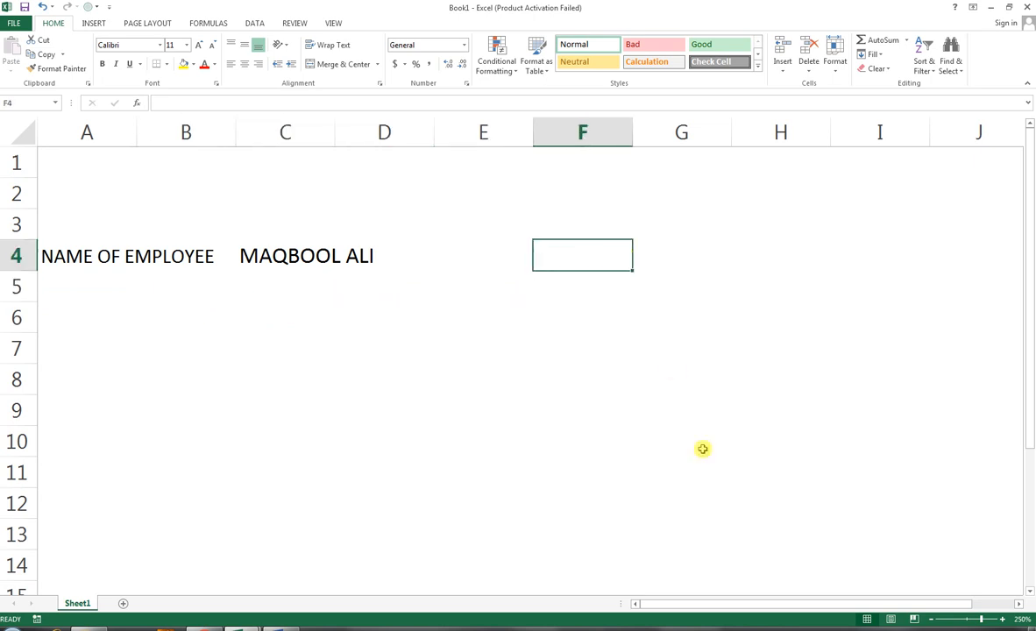
{"action": "type", "text": "DESIGNATION"}
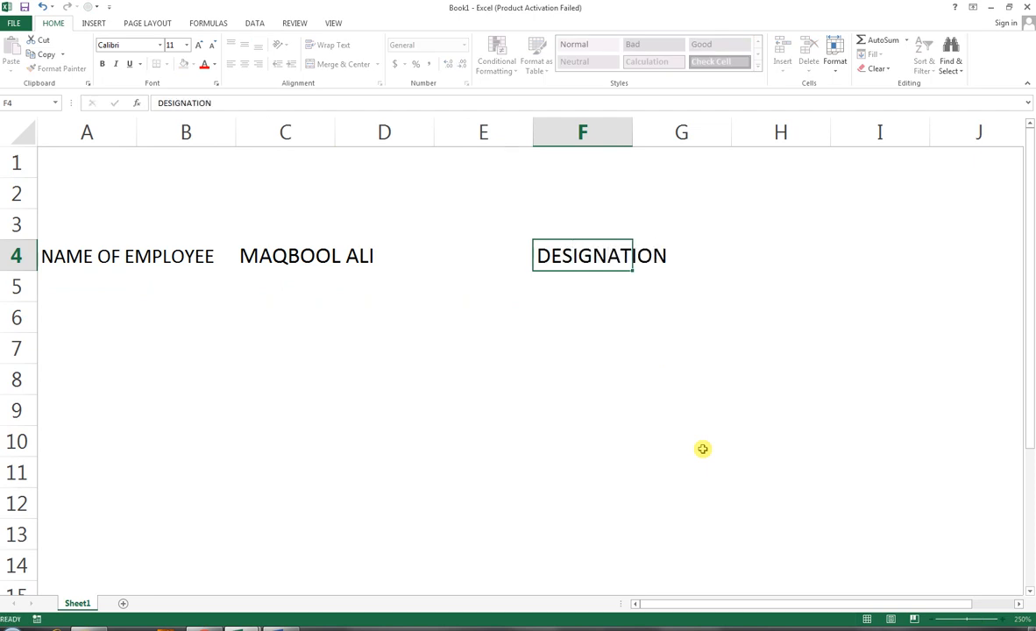
{"action": "key", "text": "Tab"}
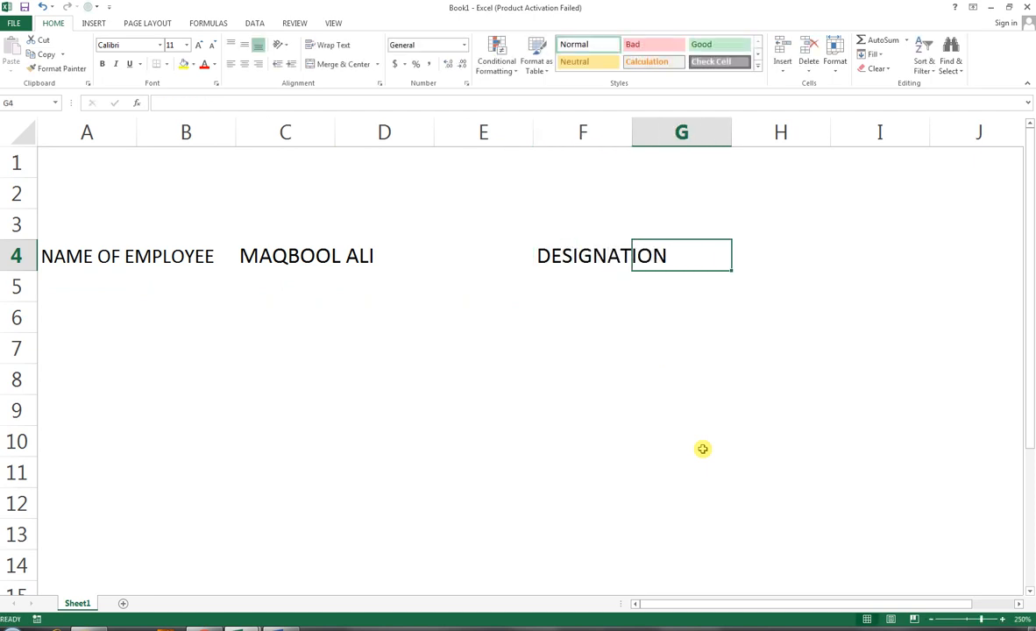
Step: Enter SUPERVISOR as the designation in cell H4
{"action": "key", "text": "Tab"}
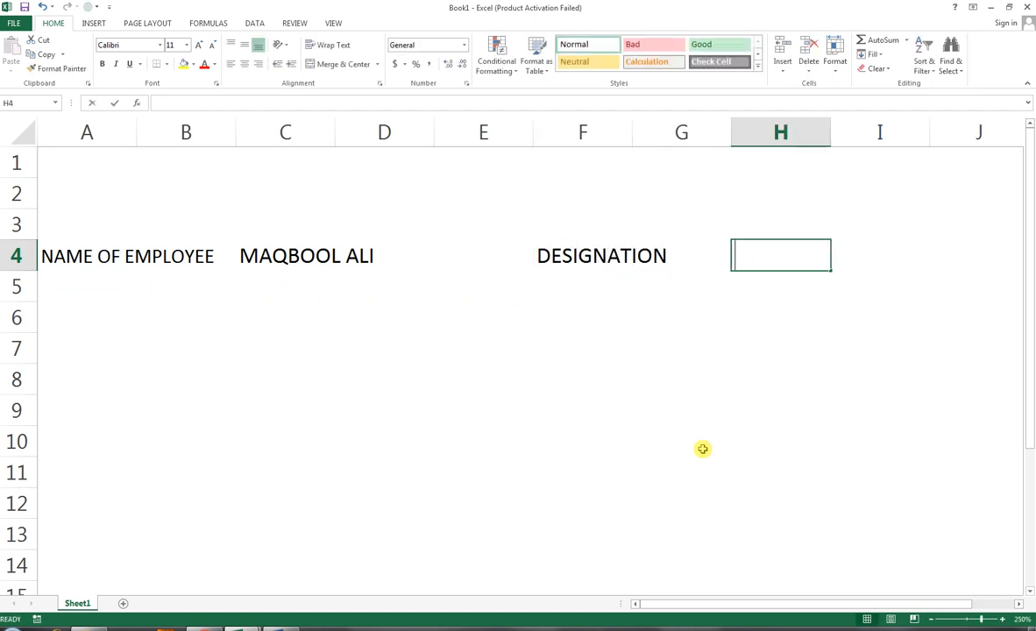
{"action": "type", "text": "SUPER"}
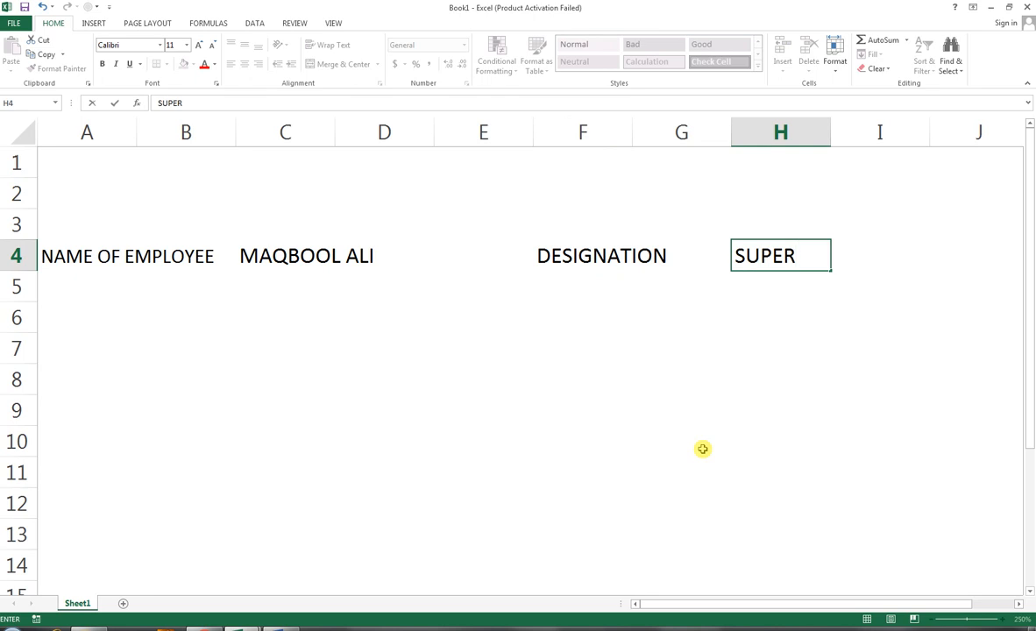
{"action": "type", "text": "VISOR"}
{"action": "key", "text": "Return"}
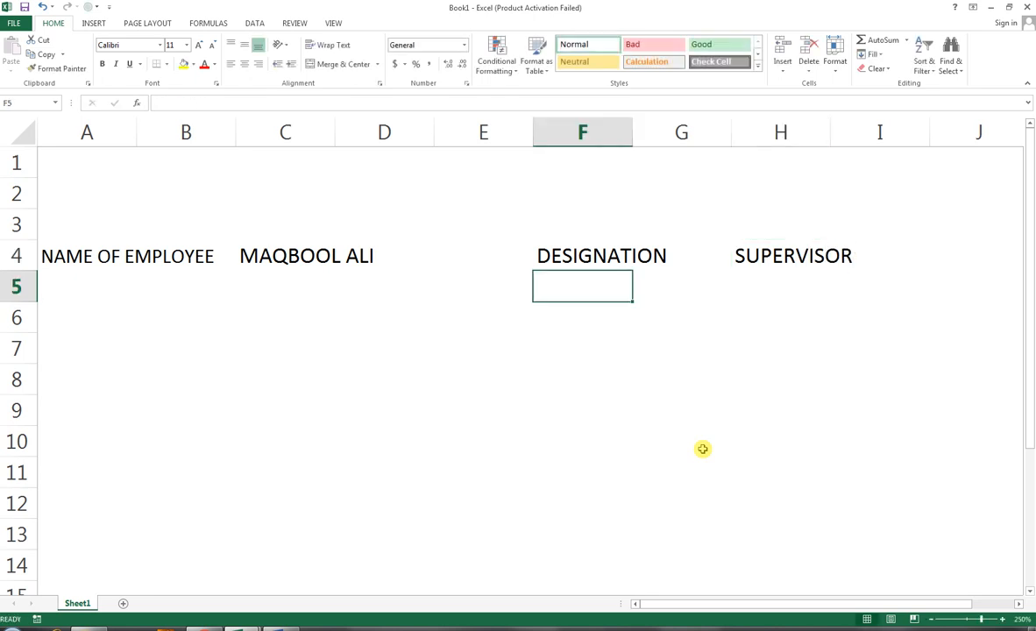
Step: Increase the height of row 5 slightly
{"action": "left_click", "coordinate": [82, 283]}
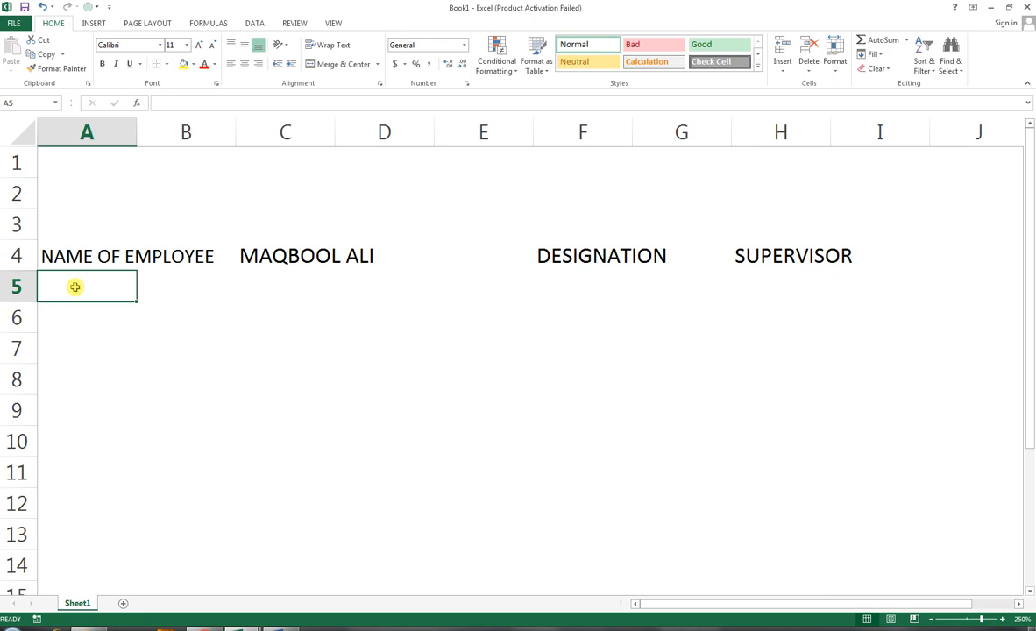
{"action": "left_click_drag", "start_coordinate": [76, 287], "coordinate": [84, 313]}
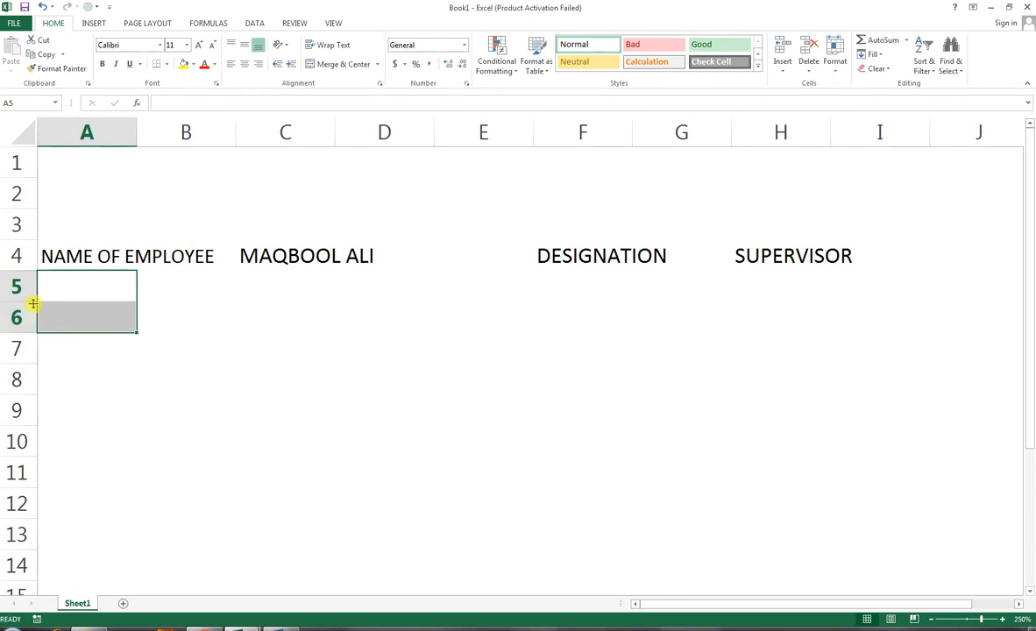
{"action": "left_click", "coordinate": [62, 317]}
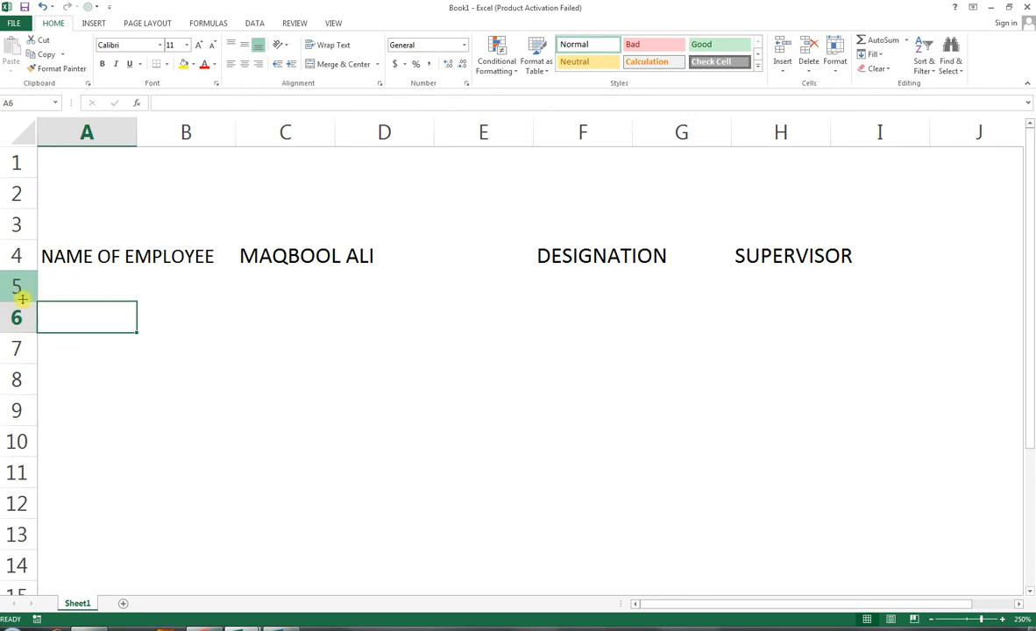
{"action": "left_click", "coordinate": [23, 299]}
{"action": "left_click_drag", "start_coordinate": [23, 302], "coordinate": [23, 314]}
Step: Merge and center cells A5:A6 and enter the label DATE in them
{"action": "left_click_drag", "start_coordinate": [76, 283], "coordinate": [80, 325]}
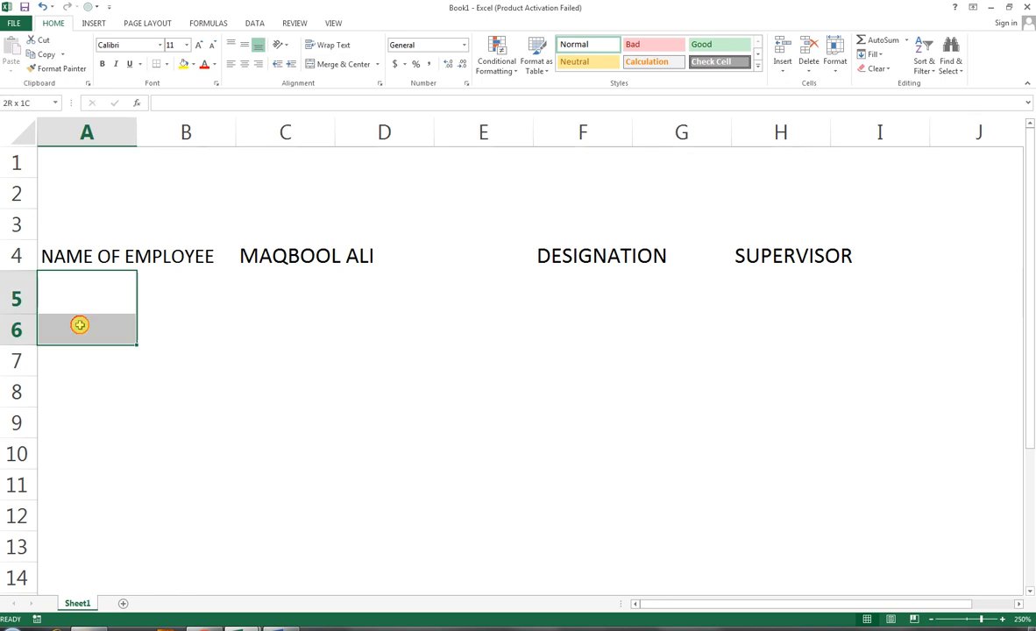
{"action": "left_click", "coordinate": [331, 68]}
{"action": "type", "text": "DATE"}
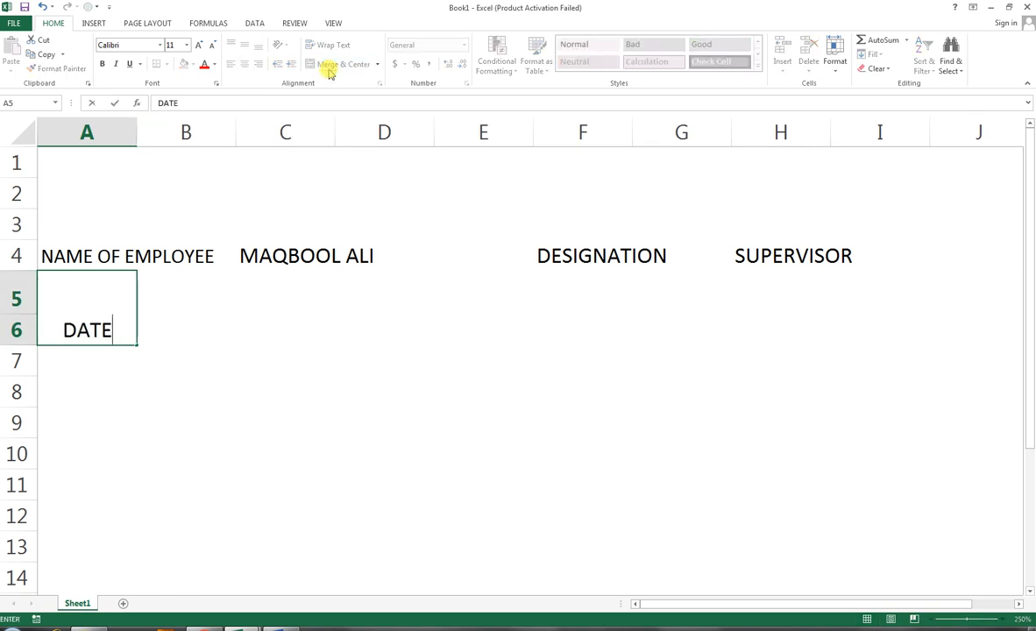
{"action": "key", "text": "Tab"}
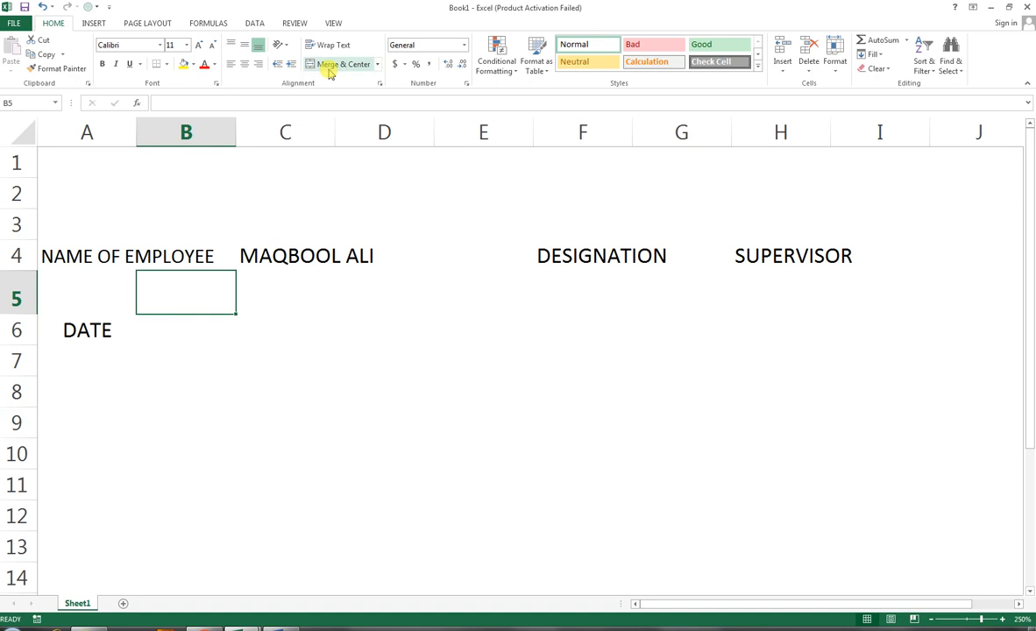
Step: Merge and center cells B5:E5 and enter the heading OFFICE ATTENDED in them
{"action": "key", "text": "shift+Right"}
{"action": "key", "text": "shift+Right"}
{"action": "key", "text": "shift+Right"}
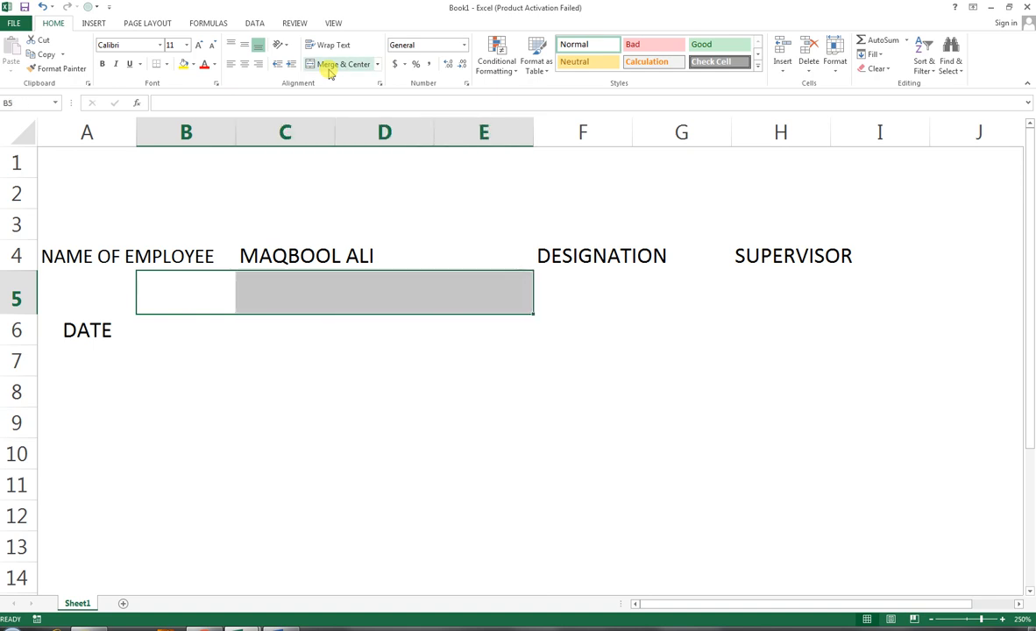
{"action": "left_click_drag", "start_coordinate": [205, 284], "coordinate": [467, 328]}
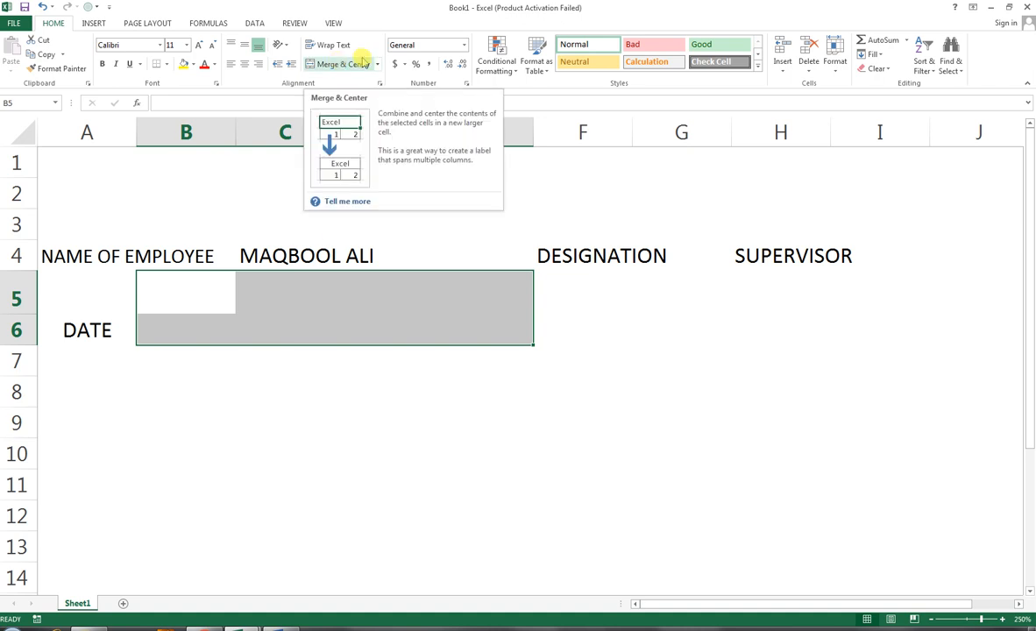
{"action": "left_click_drag", "start_coordinate": [179, 295], "coordinate": [482, 289]}
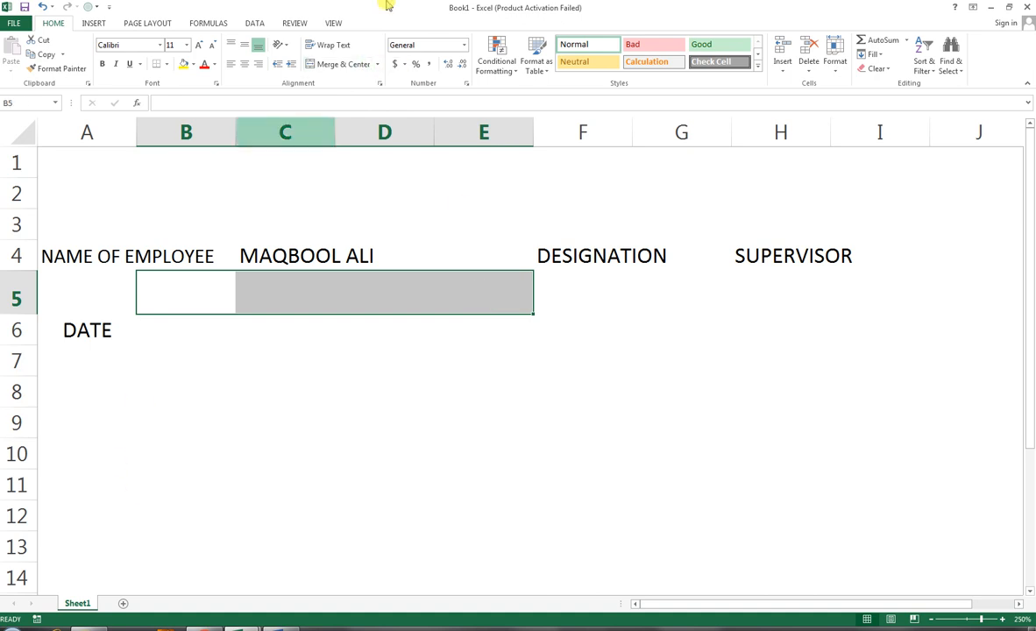
{"action": "left_click", "coordinate": [352, 66]}
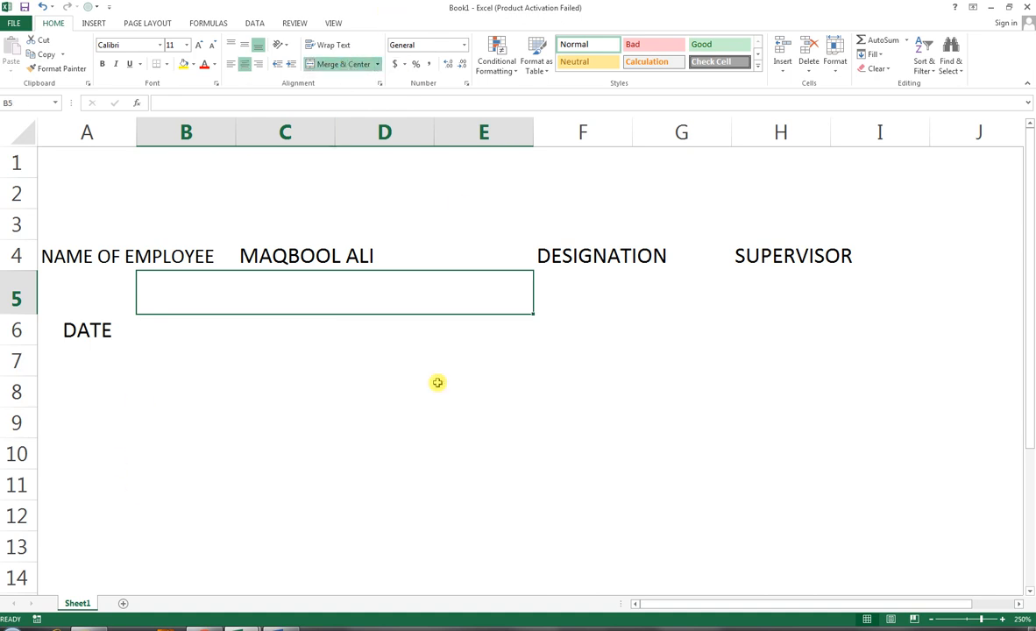
{"action": "type", "text": "OFFICE "}
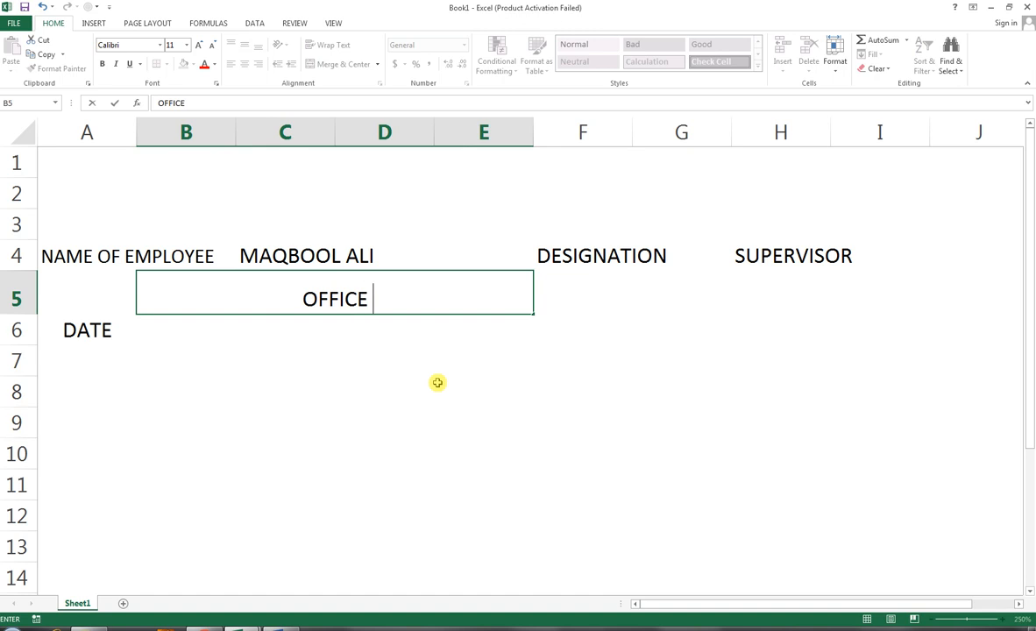
{"action": "type", "text": "ATTENDA"}
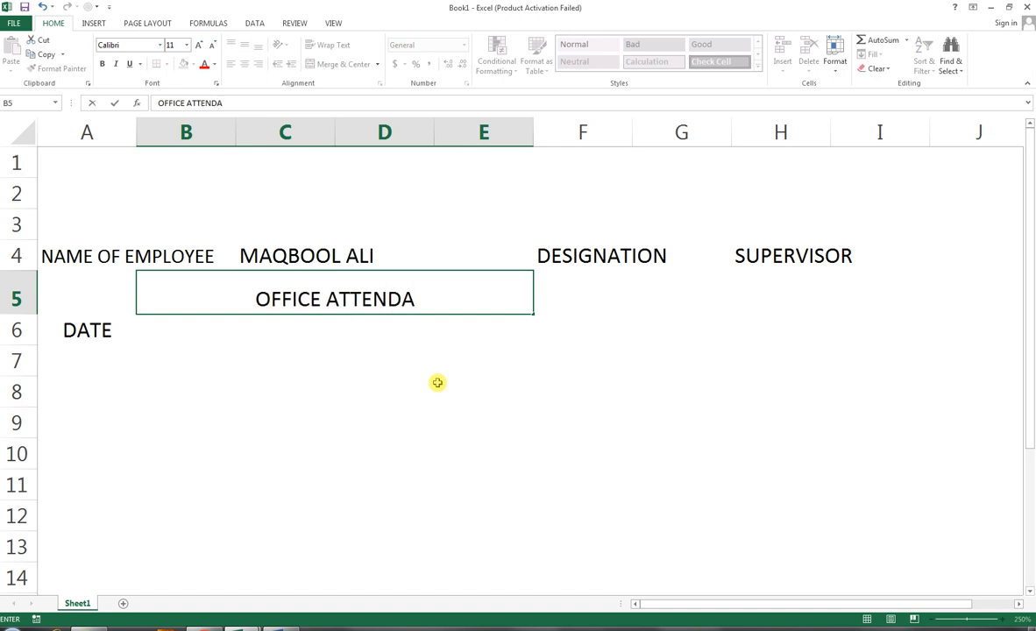
{"action": "key", "text": "BackSpace"}
{"action": "type", "text": "ED"}
{"action": "key", "text": "Return"}
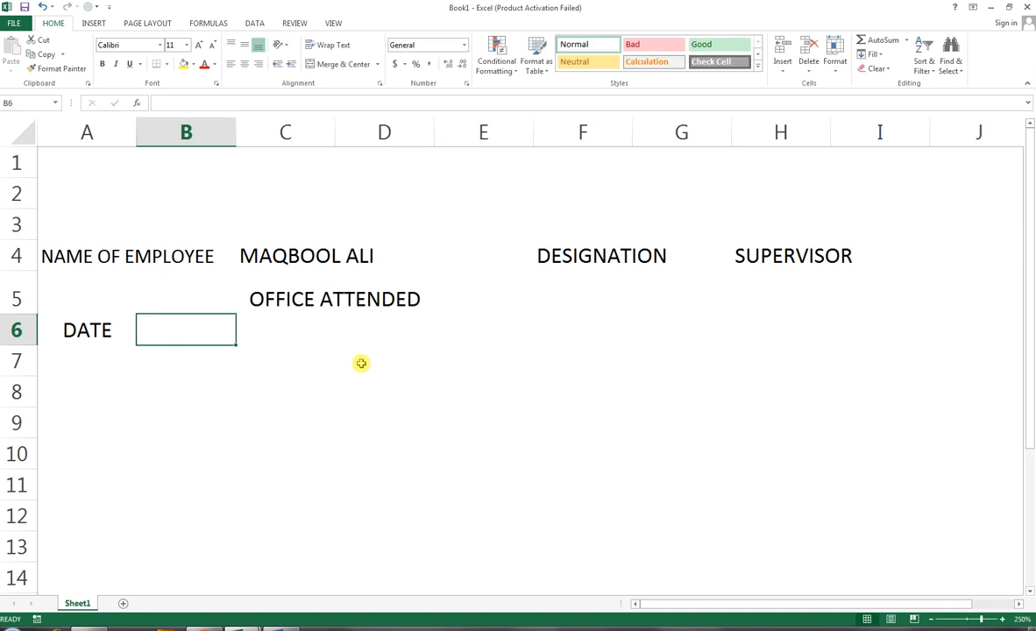
Step: Apply all borders to the table range A5:E6
{"action": "left_click_drag", "start_coordinate": [114, 294], "coordinate": [375, 233]}
{"action": "left_click", "coordinate": [165, 64]}
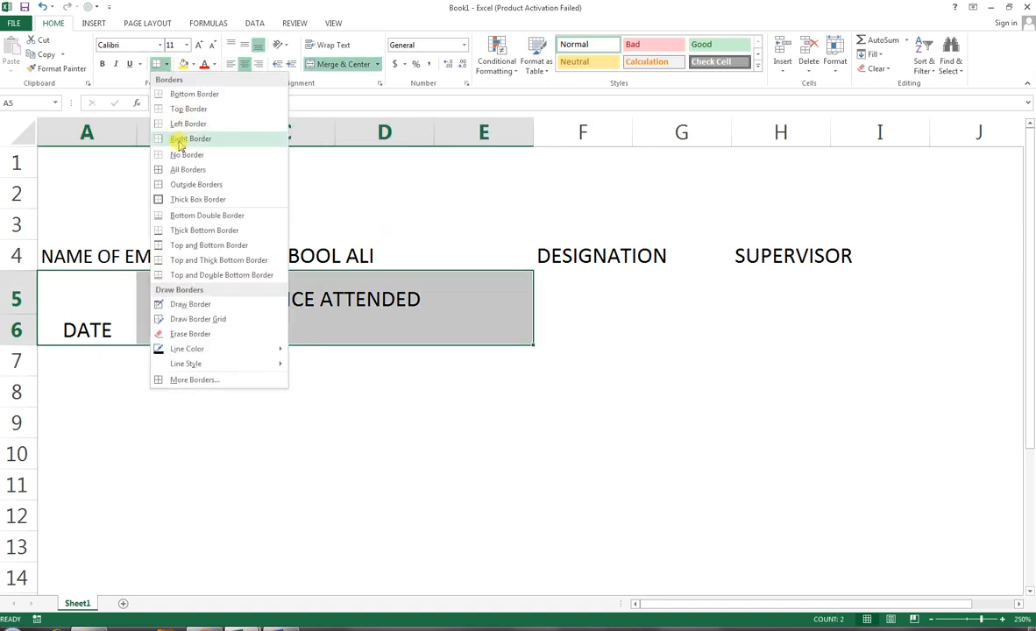
{"action": "left_click", "coordinate": [180, 167]}
{"action": "left_click", "coordinate": [229, 340]}
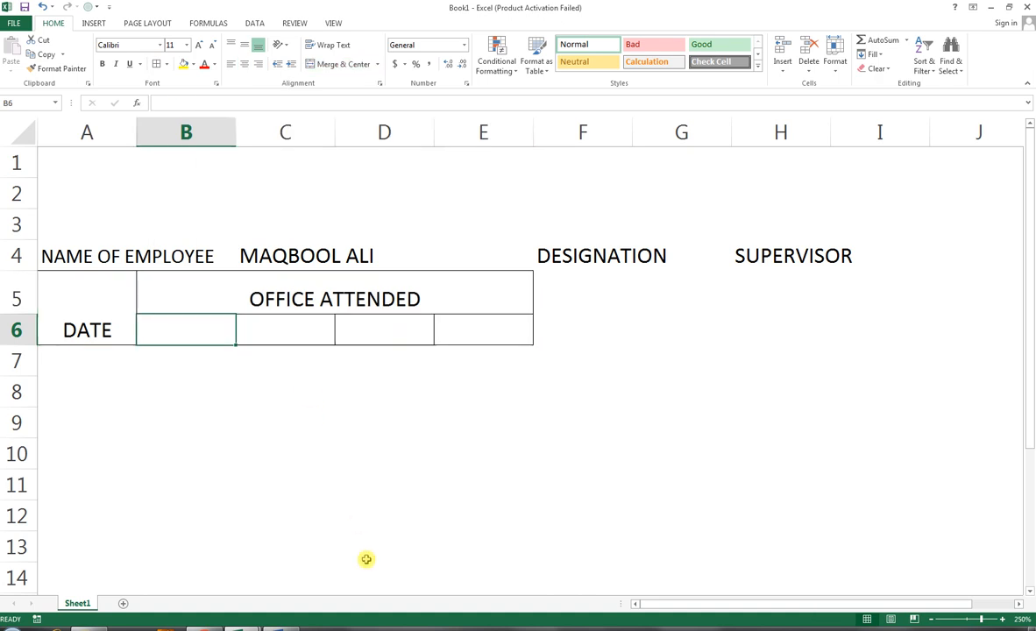
Step: Enter the column labels TIME IN in B6 and TIME OUT in C6
{"action": "type", "text": "TIME IN"}
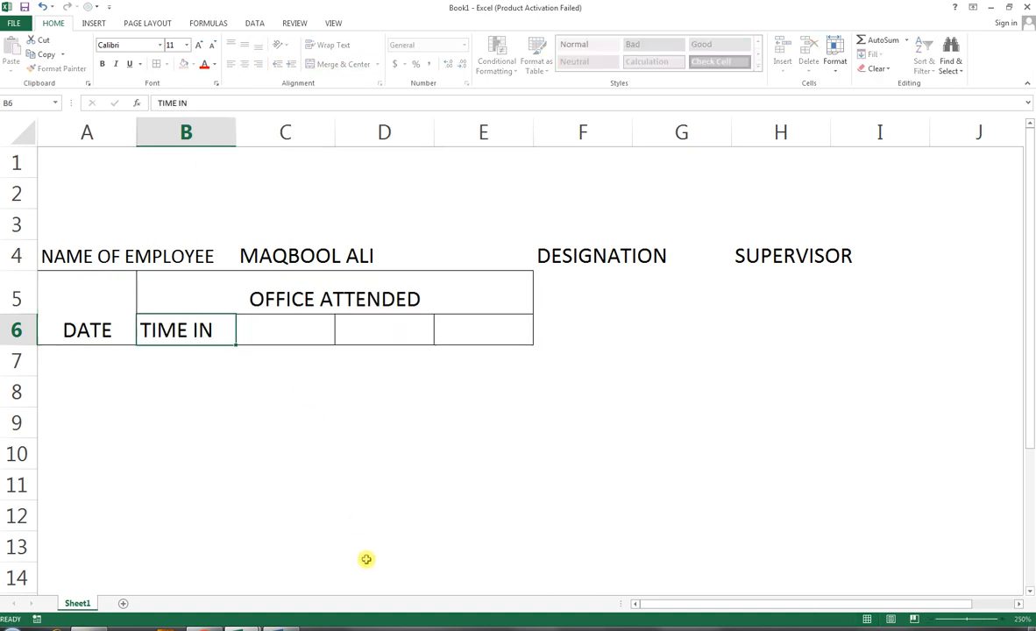
{"action": "key", "text": "Tab"}
{"action": "type", "text": "TIMEO"}
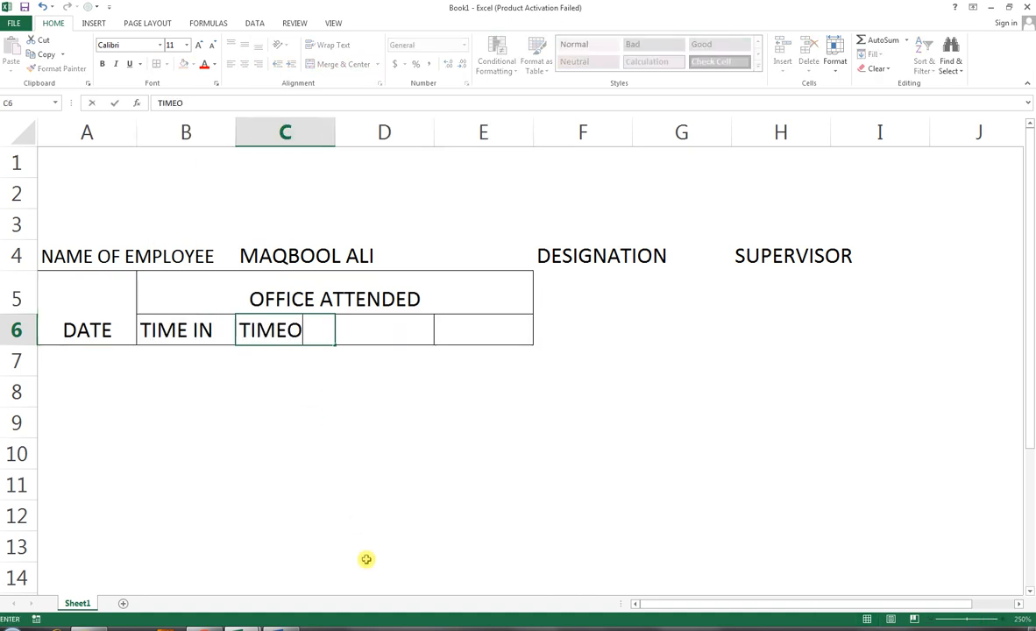
{"action": "type", "text": " OUT"}
{"action": "key", "text": "Tab"}
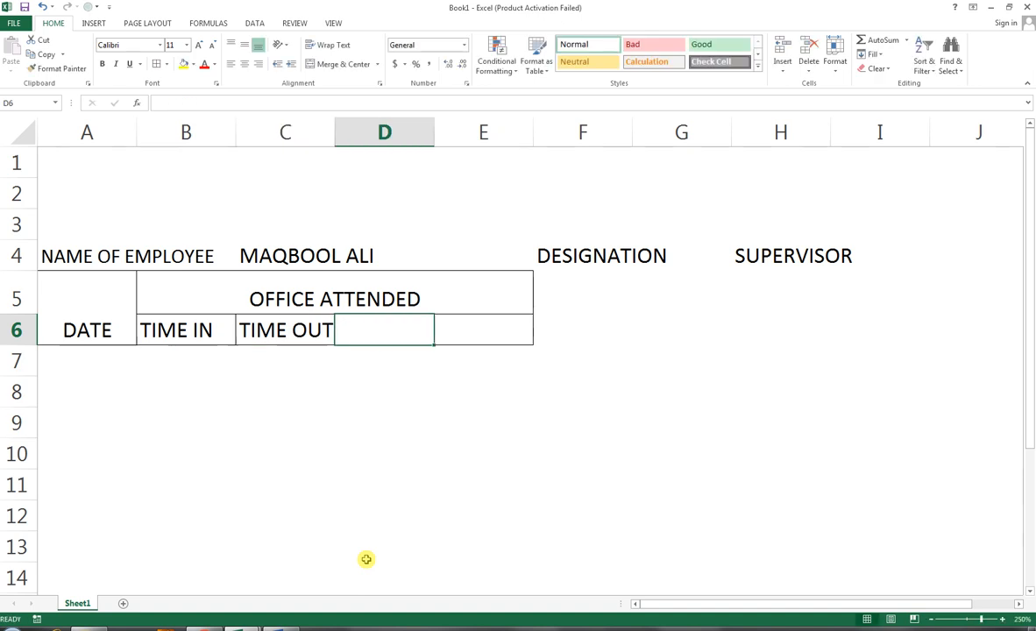
Step: Merge and center cells D6:E6 and enter the label HOURS in them
{"action": "left_click_drag", "start_coordinate": [363, 324], "coordinate": [471, 326]}
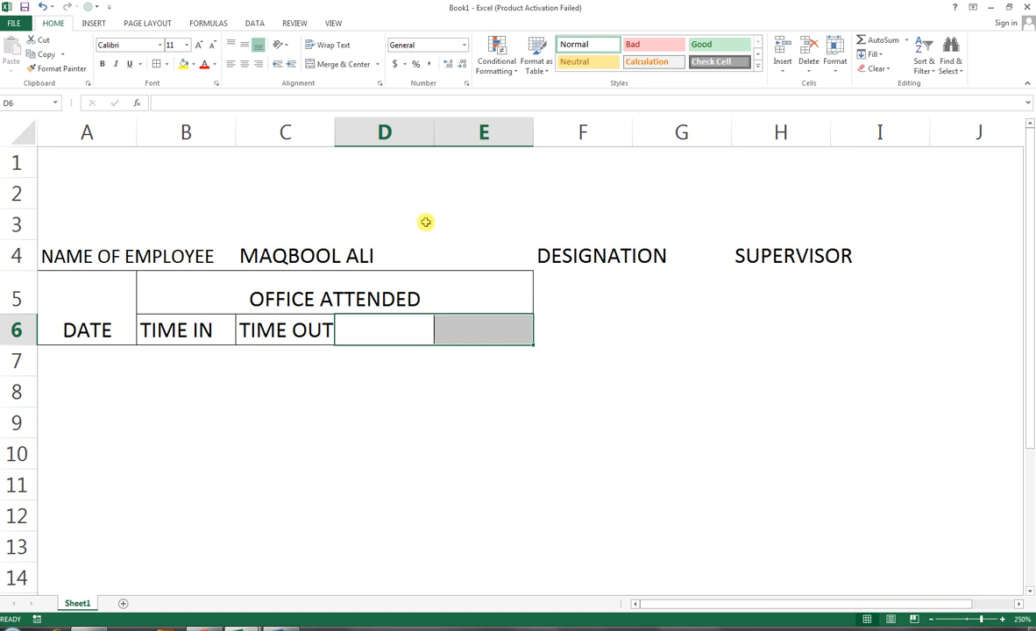
{"action": "left_click", "coordinate": [339, 67]}
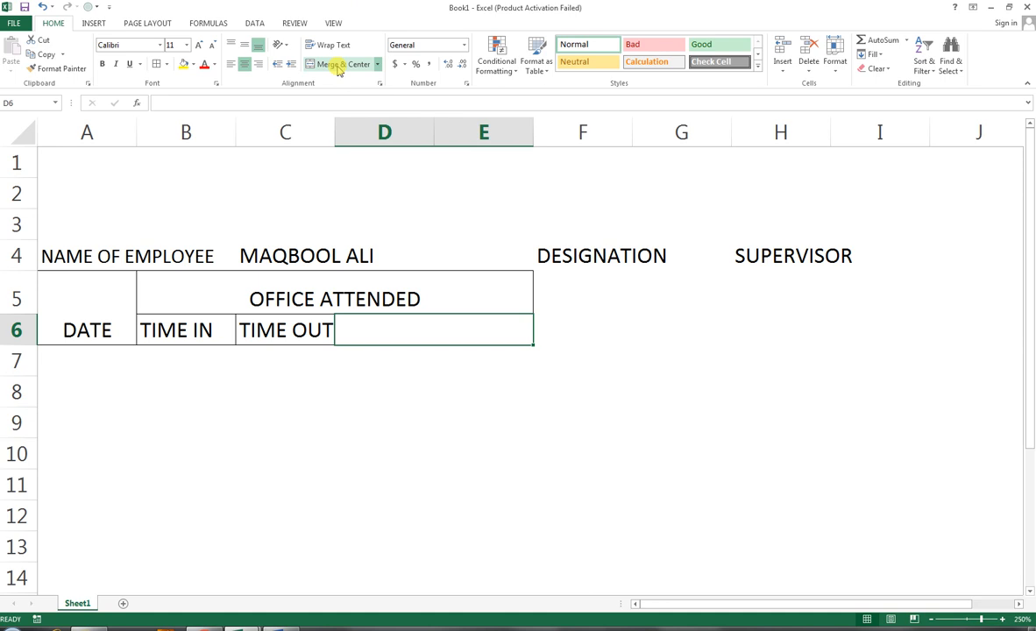
{"action": "type", "text": "HOUS"}
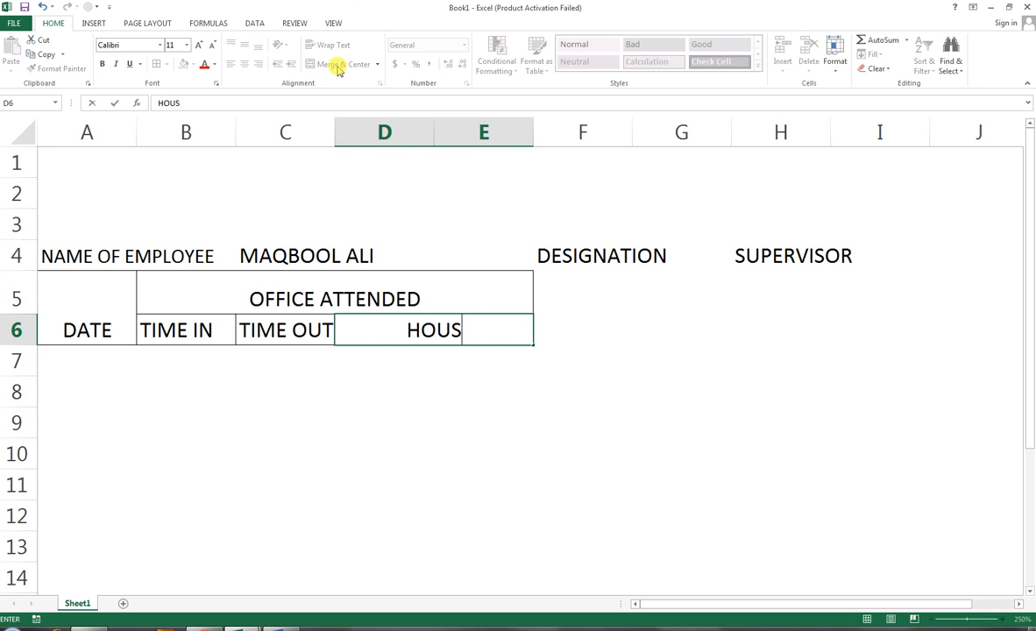
{"action": "key", "text": "BackSpace"}
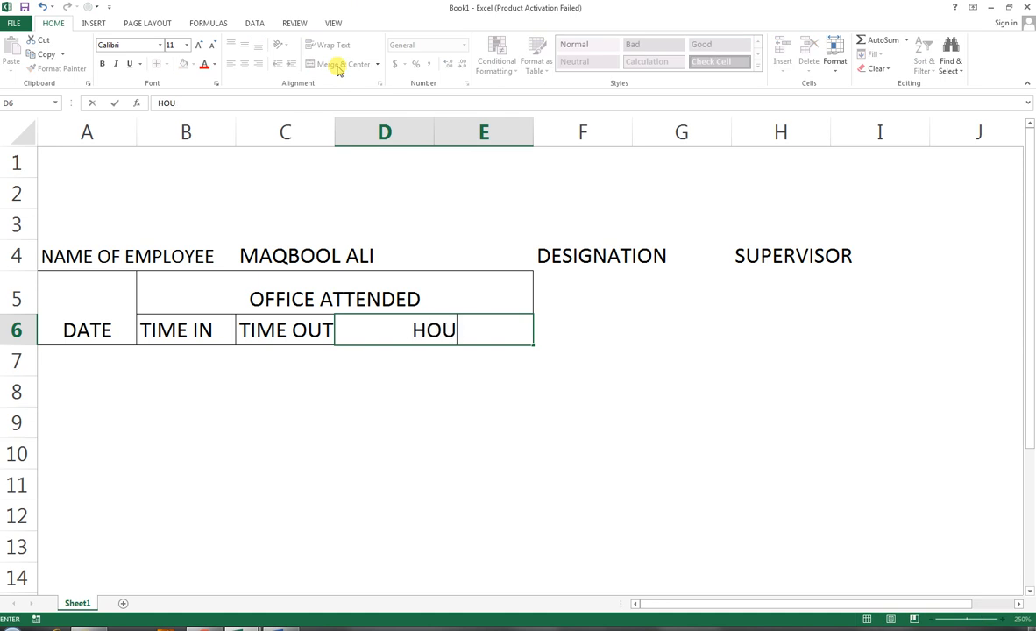
{"action": "type", "text": "RS"}
{"action": "key", "text": "Return"}
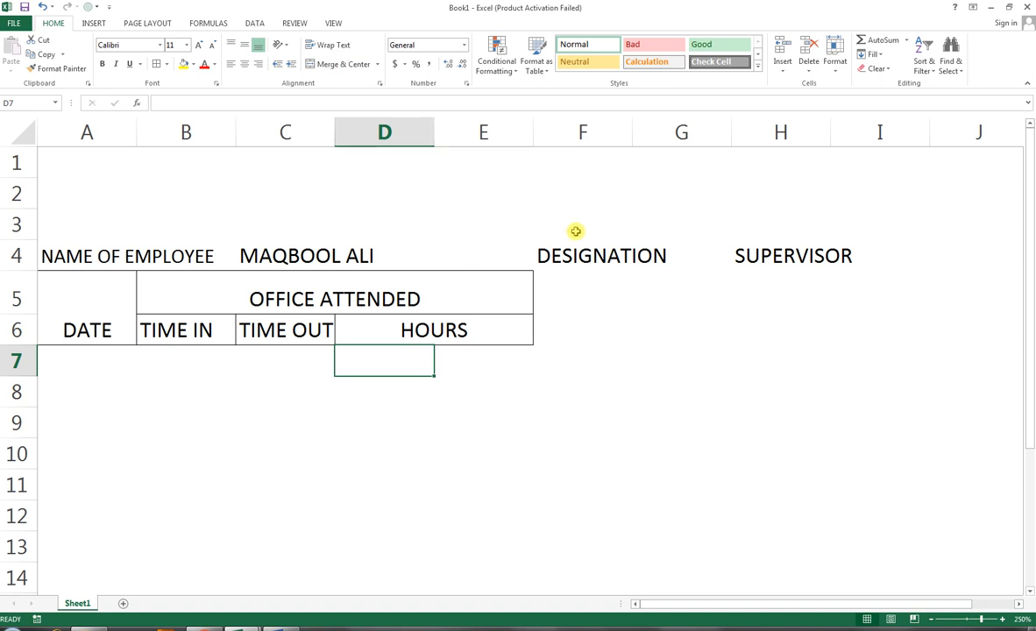
Step: Move the DESIGNATION and SUPERVISOR labels one column right and narrow column F to a thin gap
{"action": "left_click", "coordinate": [544, 255]}
{"action": "left_click", "coordinate": [556, 294]}
{"action": "left_click", "coordinate": [546, 251]}
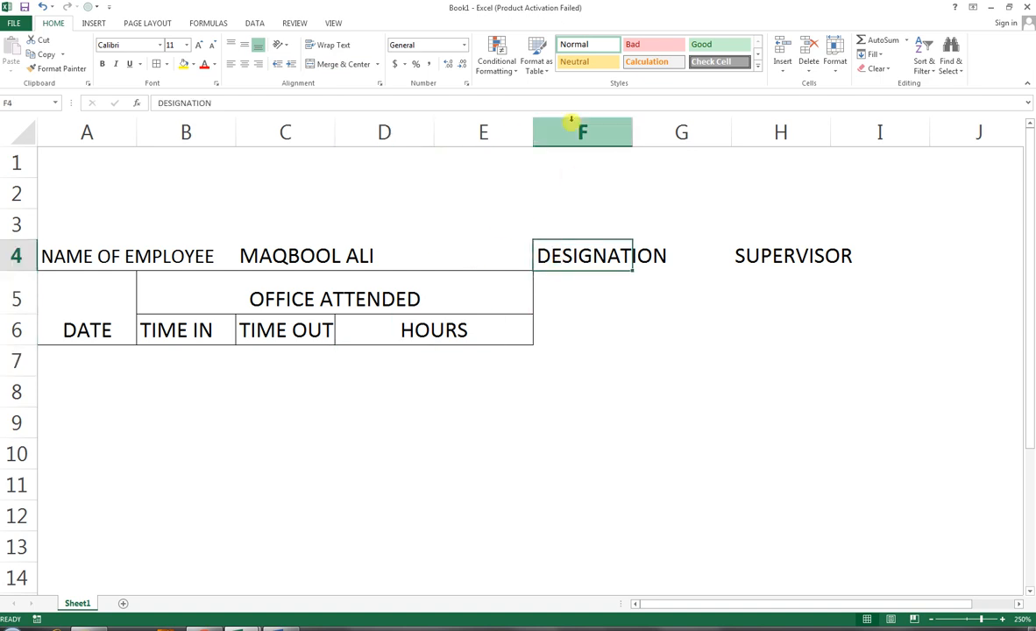
{"action": "left_click_drag", "start_coordinate": [594, 254], "coordinate": [785, 256]}
{"action": "left_click_drag", "start_coordinate": [594, 271], "coordinate": [714, 264]}
{"action": "left_click_drag", "start_coordinate": [631, 137], "coordinate": [537, 138]}
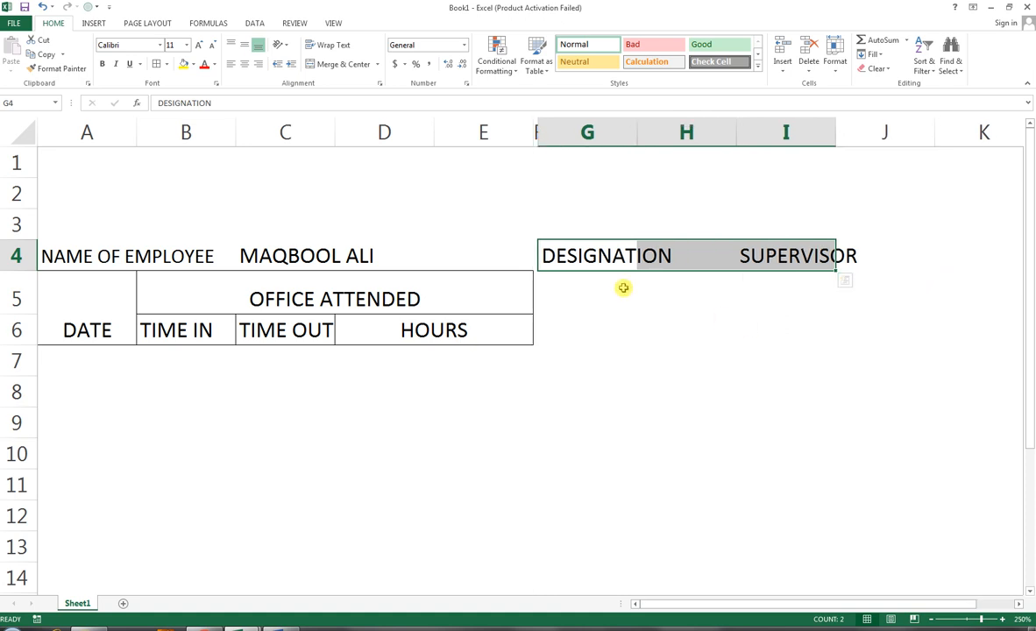
Step: Merge and center cells G5:J5 and enter the heading DAILY FIXED DUTY in them
{"action": "left_click", "coordinate": [567, 286]}
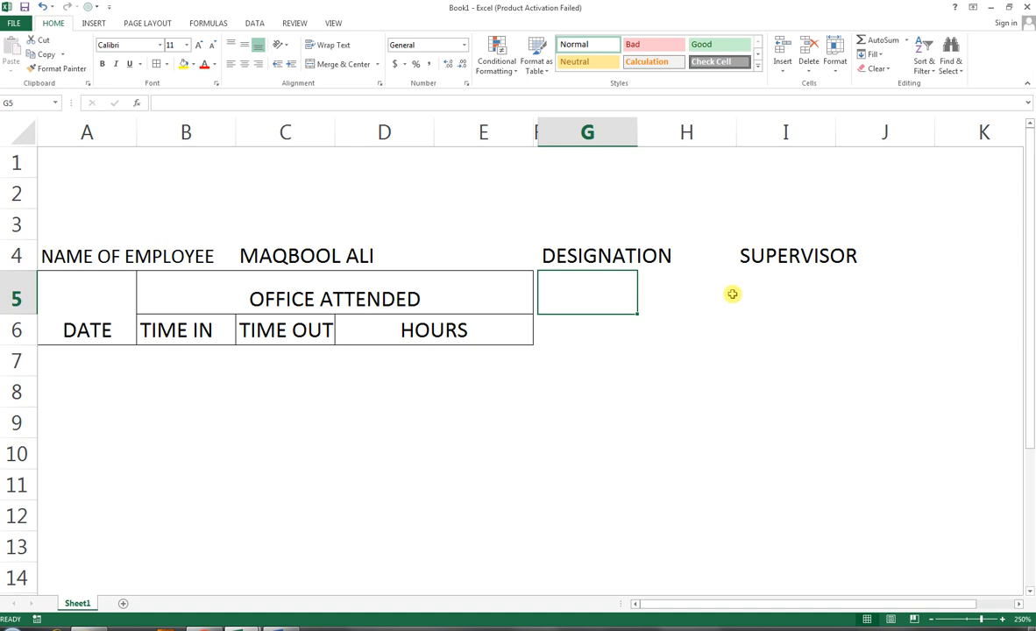
{"action": "left_click_drag", "start_coordinate": [604, 291], "coordinate": [883, 301]}
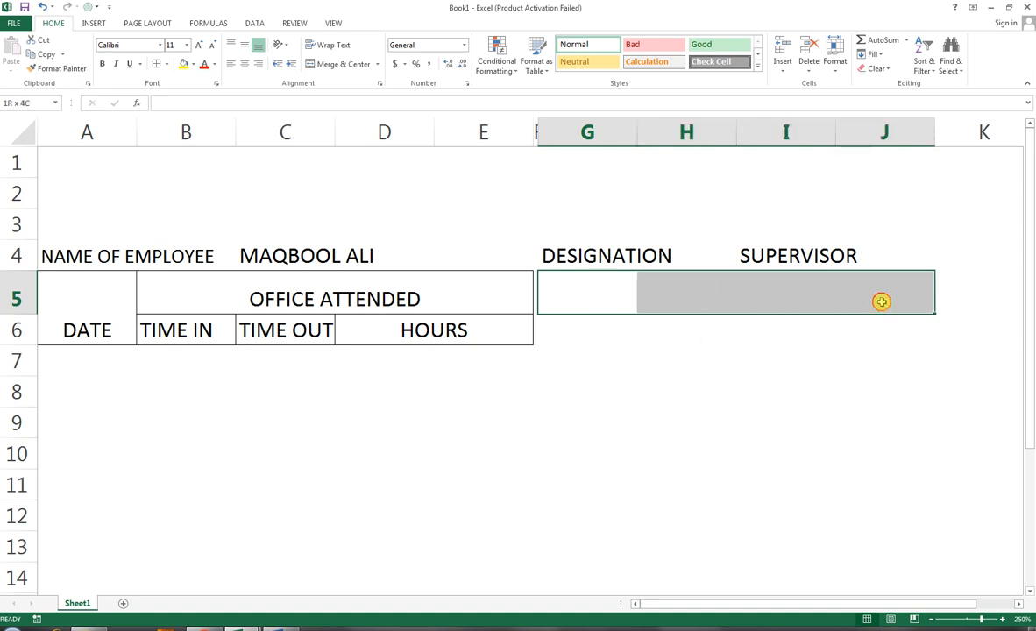
{"action": "left_click", "coordinate": [343, 69]}
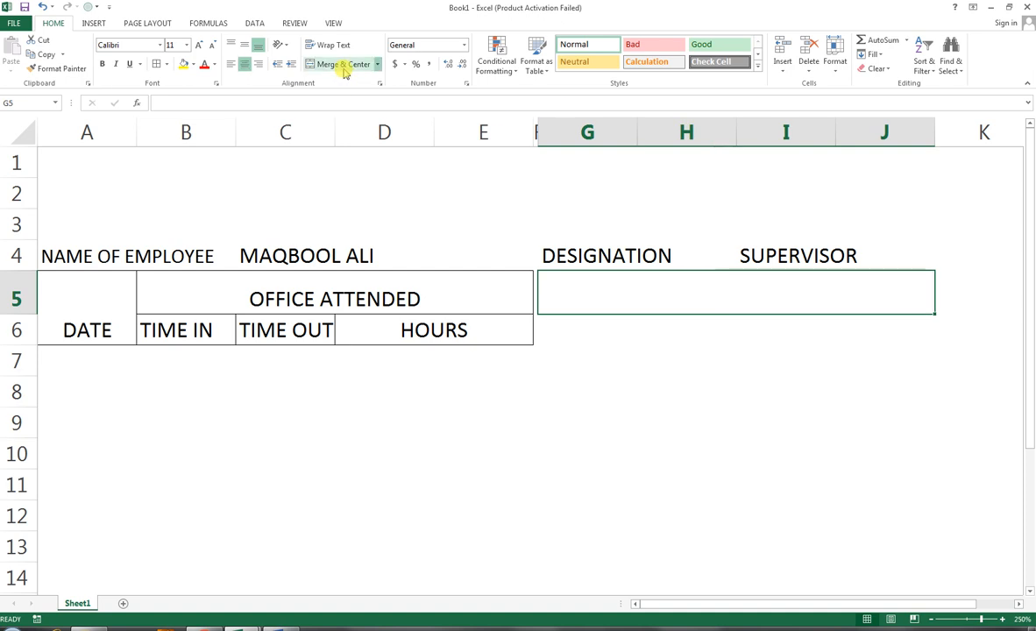
{"action": "type", "text": "DA"}
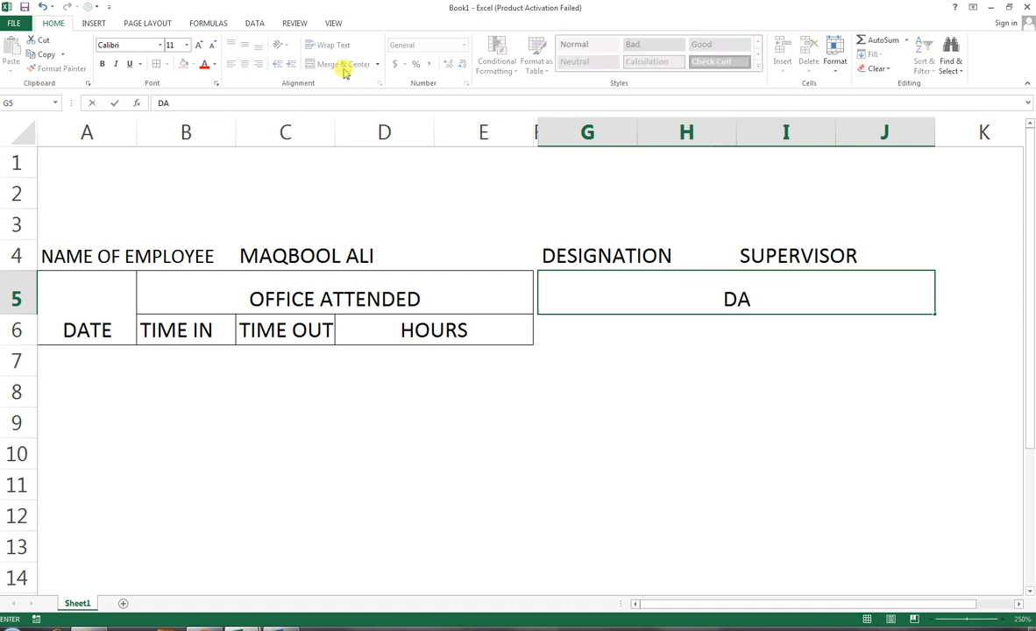
{"action": "type", "text": "ILY FIXED DUTY"}
{"action": "key", "text": "Return"}
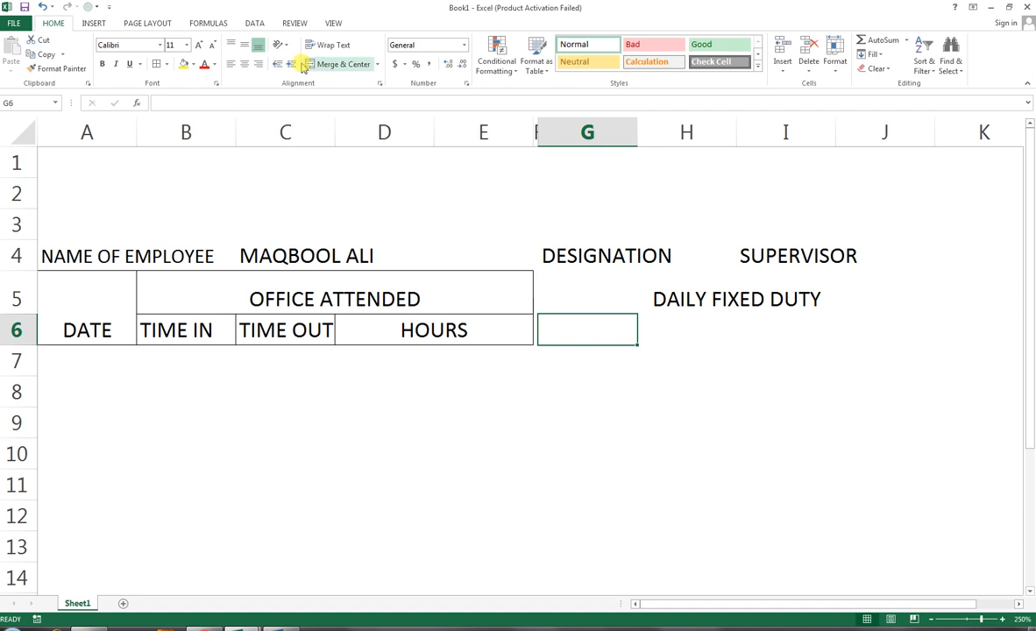
Step: Apply all borders to the range G5:J6 and enter the label FROM ( TIME ) in cell G6
{"action": "left_click_drag", "start_coordinate": [567, 291], "coordinate": [885, 329]}
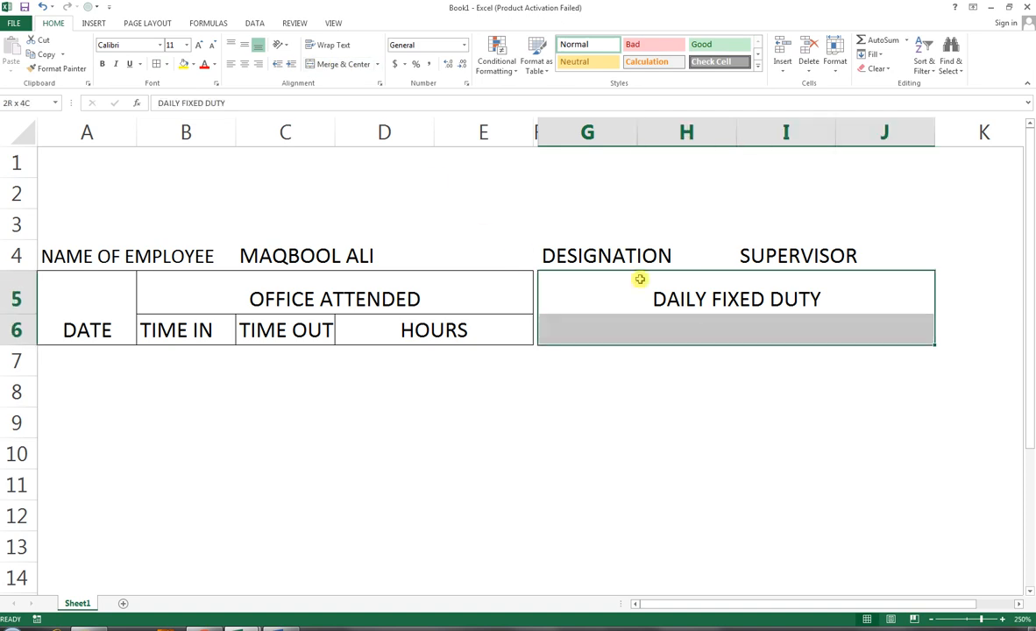
{"action": "left_click", "coordinate": [156, 64]}
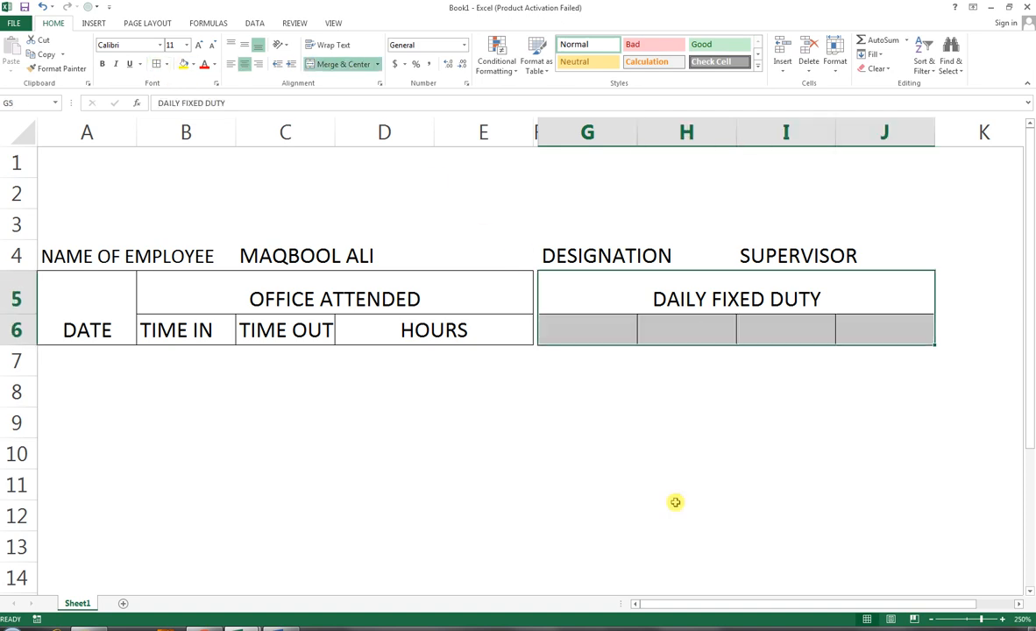
{"action": "left_click", "coordinate": [609, 339]}
{"action": "type", "text": "FROM ( TIME) )"}
{"action": "key", "text": "Tab"}
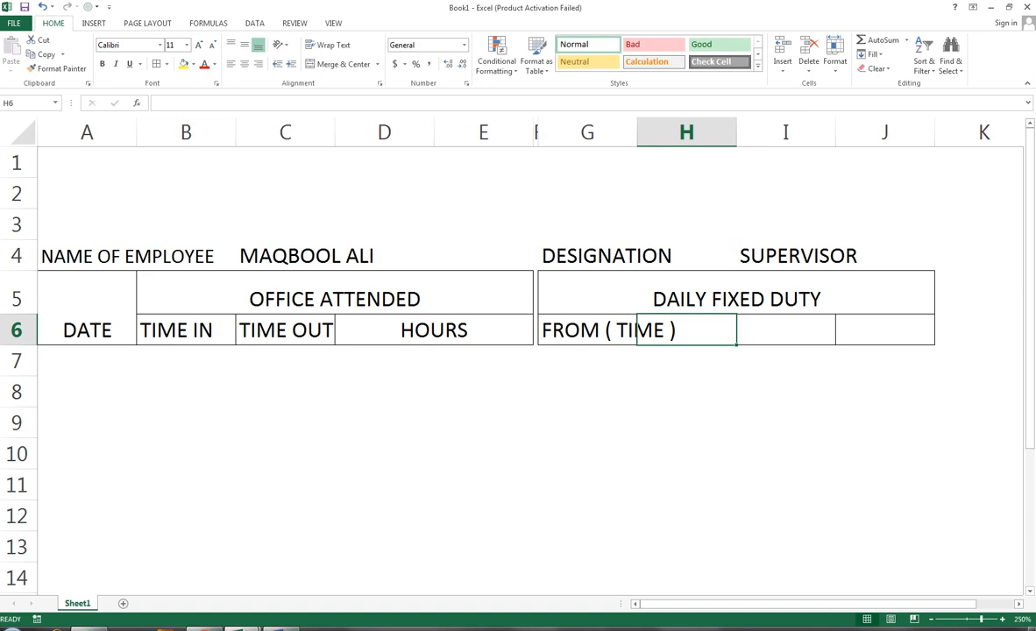
Step: Widen column G to fit the FROM ( TIME ) label
{"action": "left_click", "coordinate": [597, 331]}
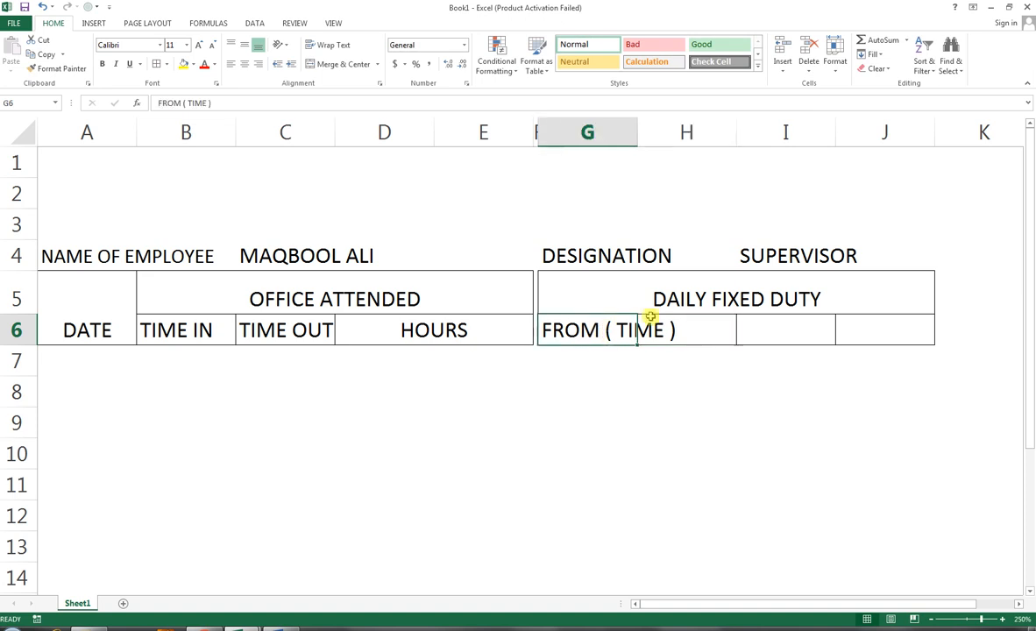
{"action": "left_click", "coordinate": [655, 328]}
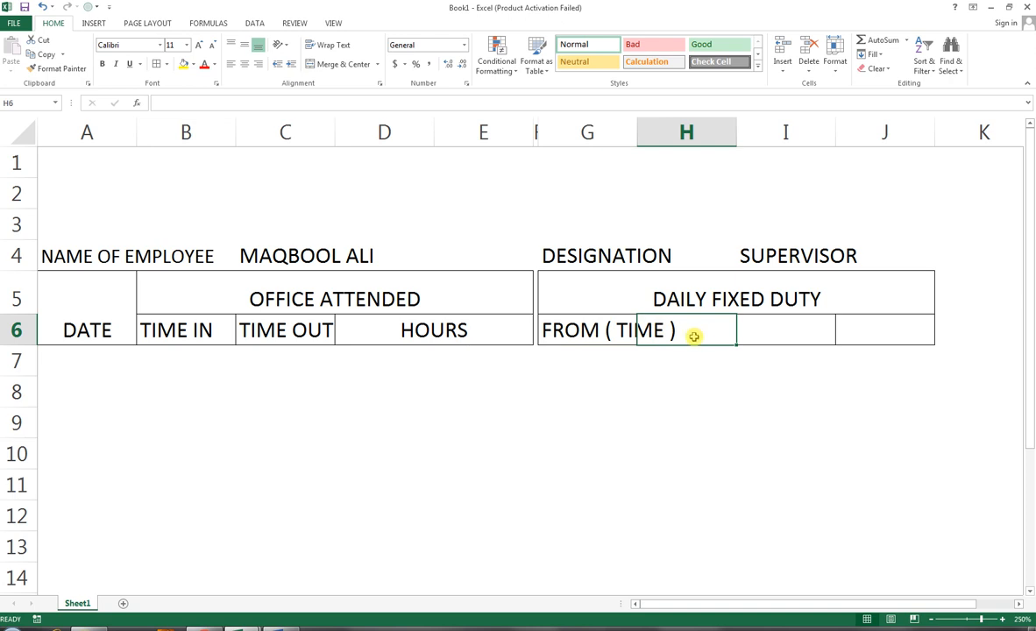
{"action": "left_click", "coordinate": [598, 323]}
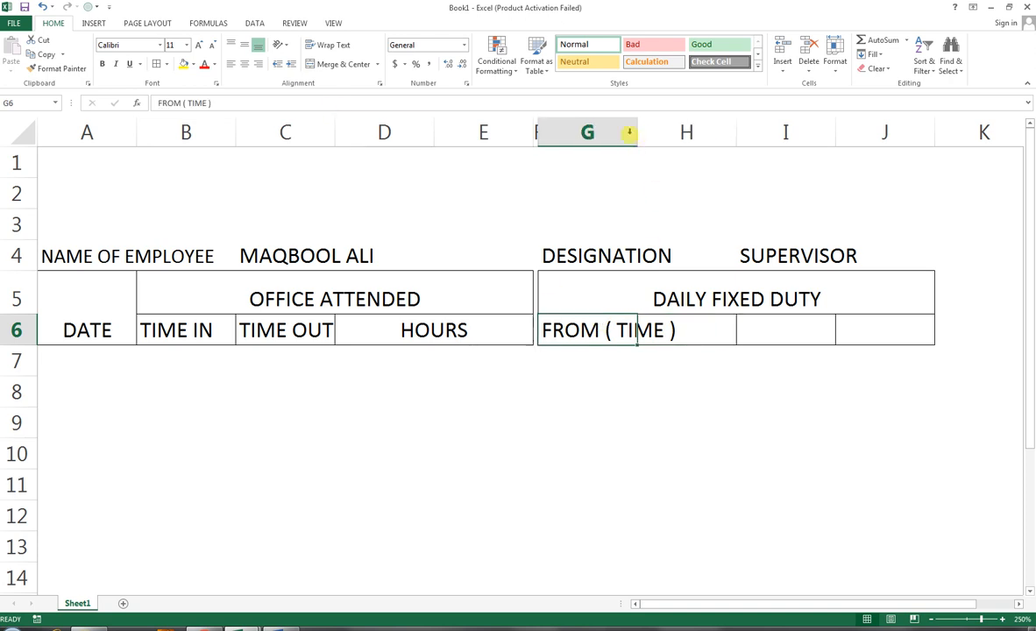
{"action": "left_click_drag", "start_coordinate": [638, 133], "coordinate": [654, 134]}
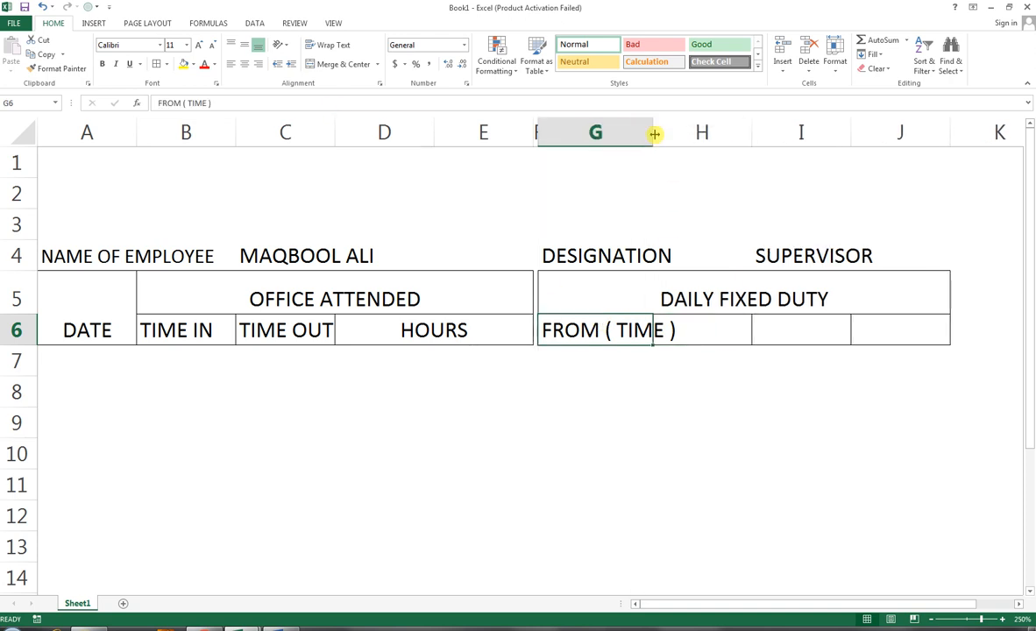
{"action": "double_click", "coordinate": [652, 133]}
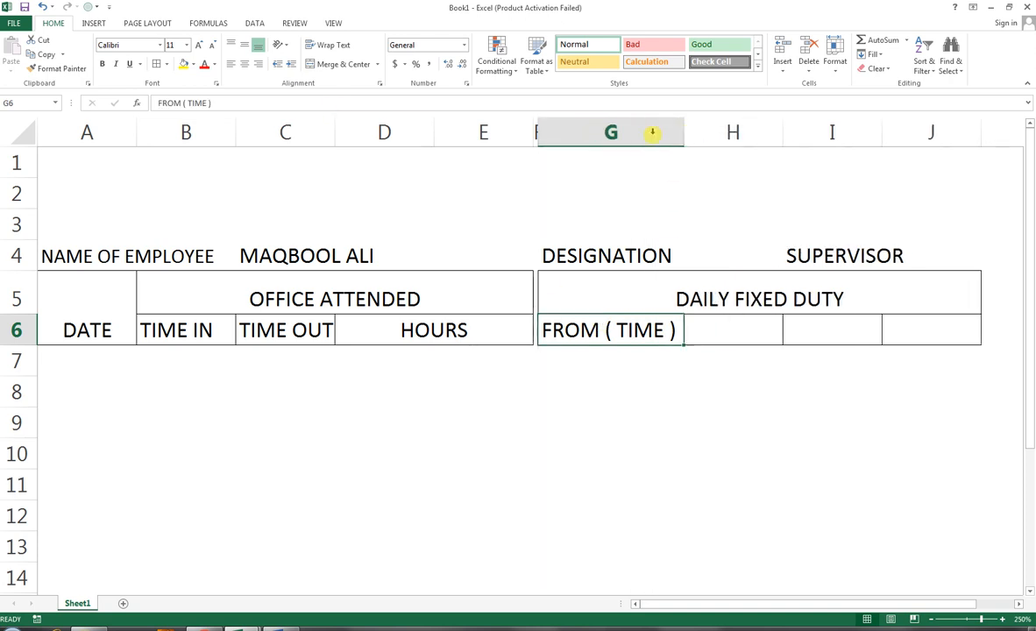
Step: Enter the label OT( TIME ) in cell H6
{"action": "left_click", "coordinate": [738, 336]}
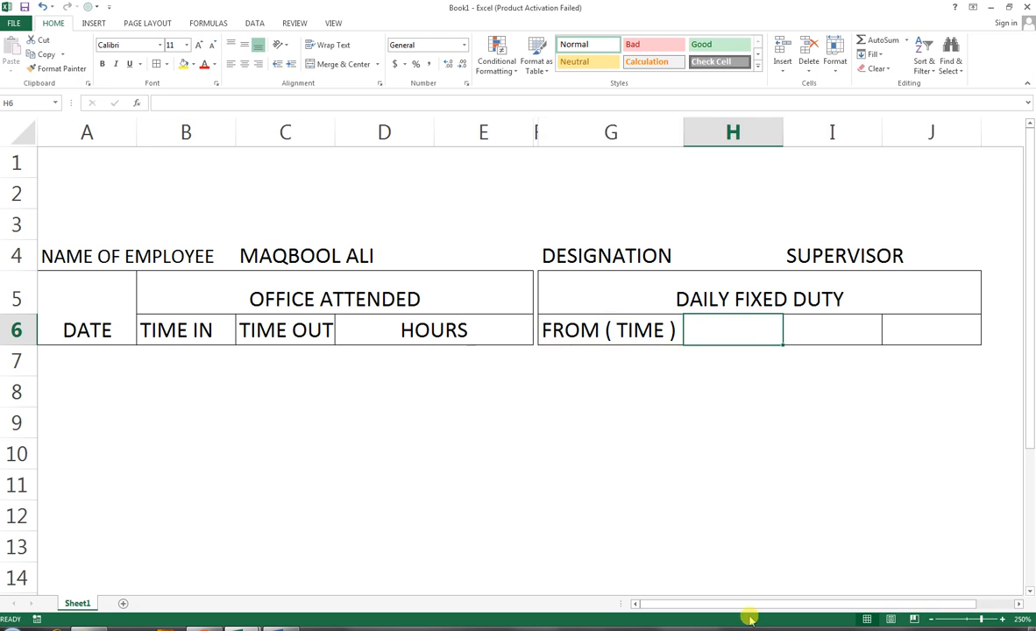
{"action": "type", "text": "OT IT"}
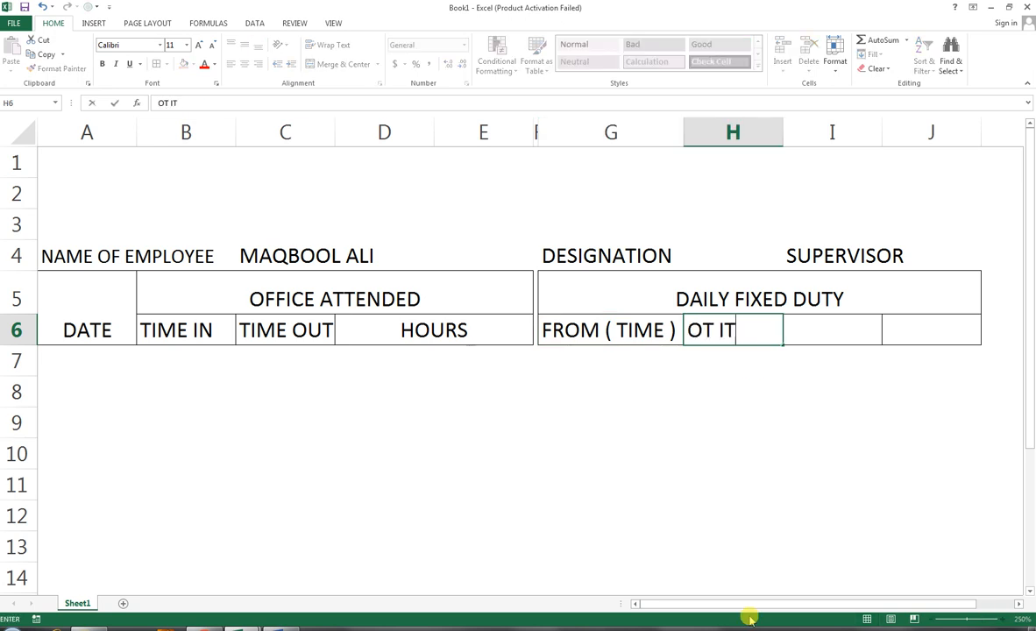
{"action": "key", "text": "BackSpace"}
{"action": "key", "text": "BackSpace"}
{"action": "type", "text": "TIME"}
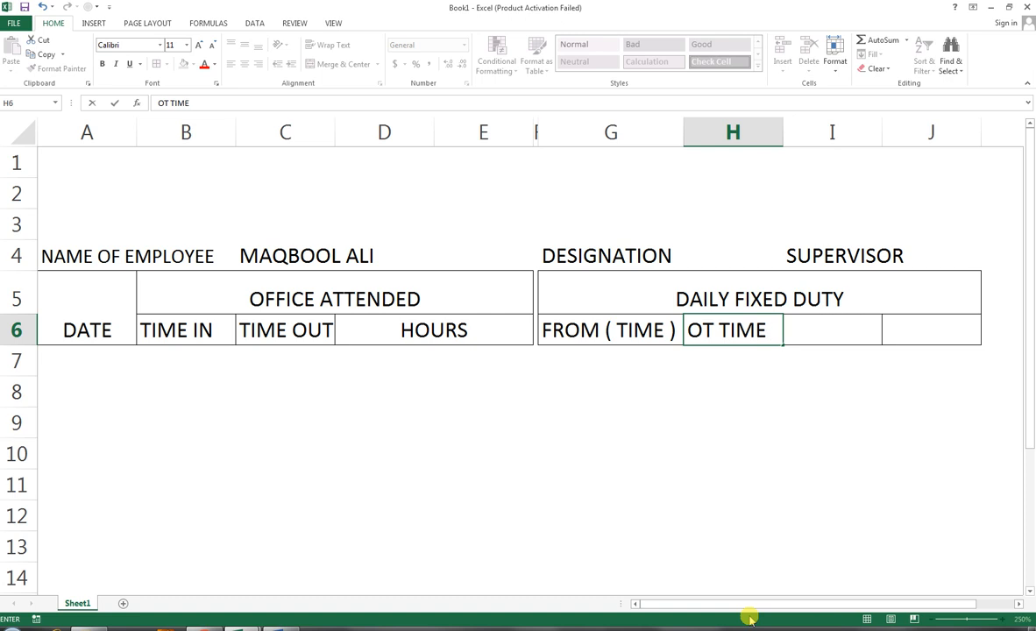
{"action": "type", "text": " )"}
{"action": "key", "text": "Left"}
{"action": "key", "text": "Left"}
{"action": "key", "text": "Left"}
{"action": "key", "text": "Left"}
{"action": "key", "text": "Right"}
{"action": "key", "text": "Right"}
{"action": "key", "text": "Right"}
{"action": "key", "text": "Right"}
{"action": "key", "text": "Right"}
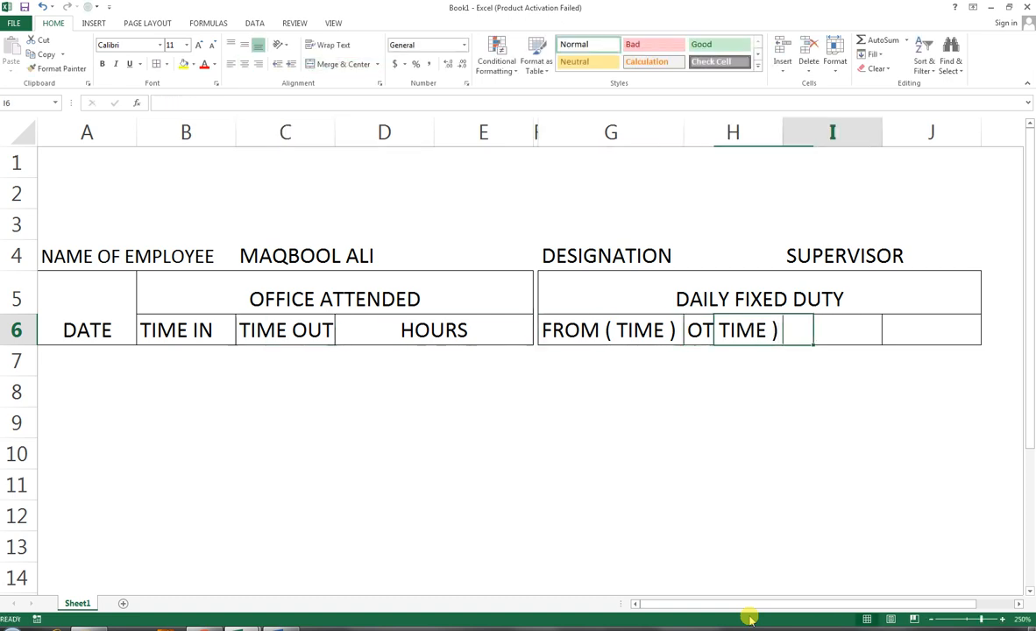
{"action": "key", "text": "Left"}
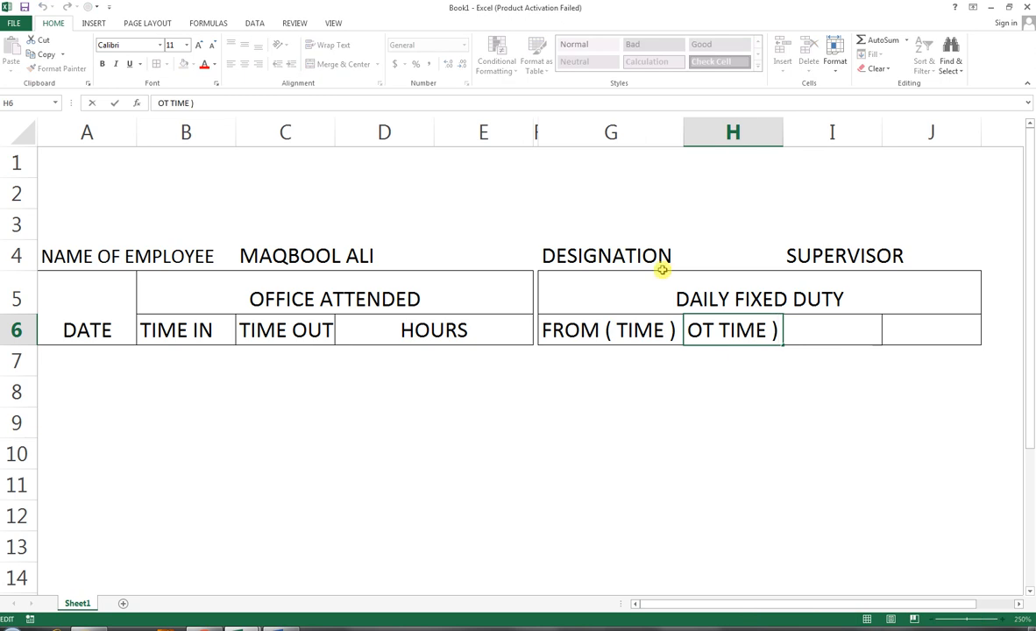
{"action": "double_click", "coordinate": [719, 331]}
{"action": "type", "text": "("}
{"action": "key", "text": "Tab"}
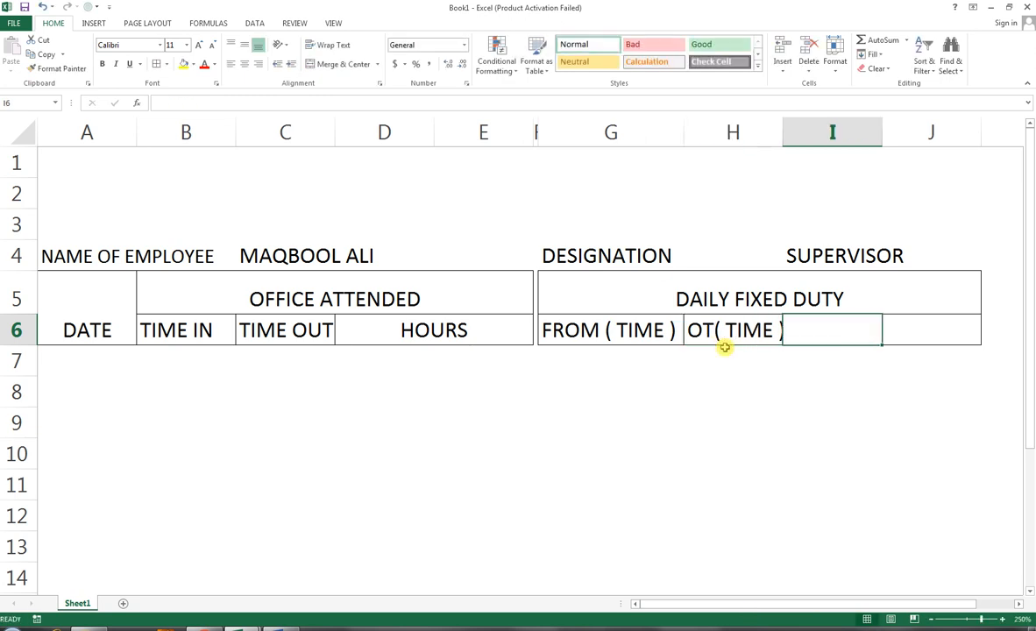
Step: Merge and center cells I6:J6 with the heading HOURS, and widen column I slightly
{"action": "left_click_drag", "start_coordinate": [802, 340], "coordinate": [909, 326]}
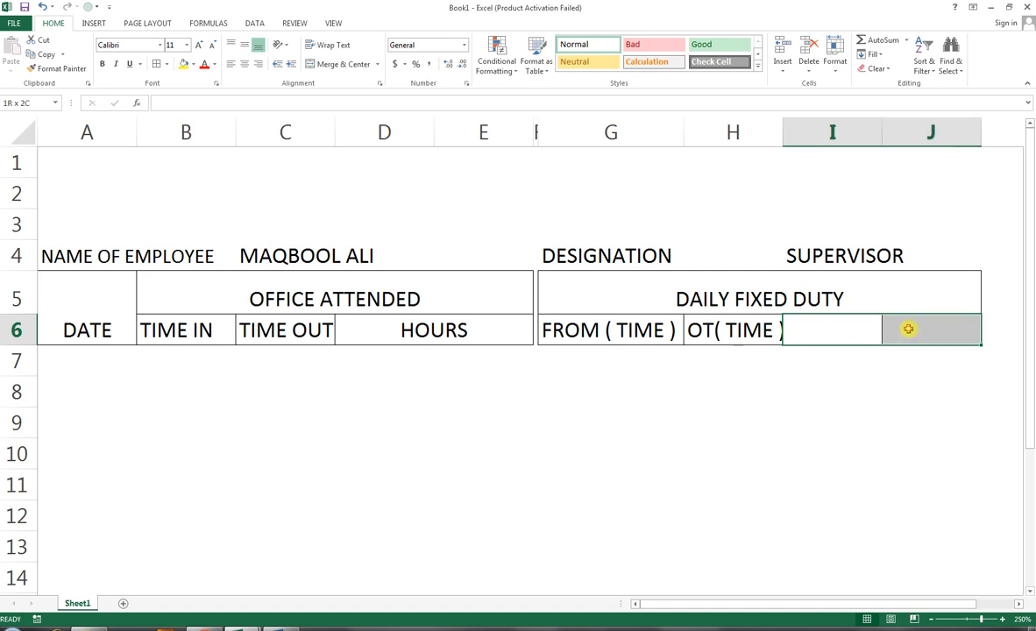
{"action": "left_click", "coordinate": [323, 63]}
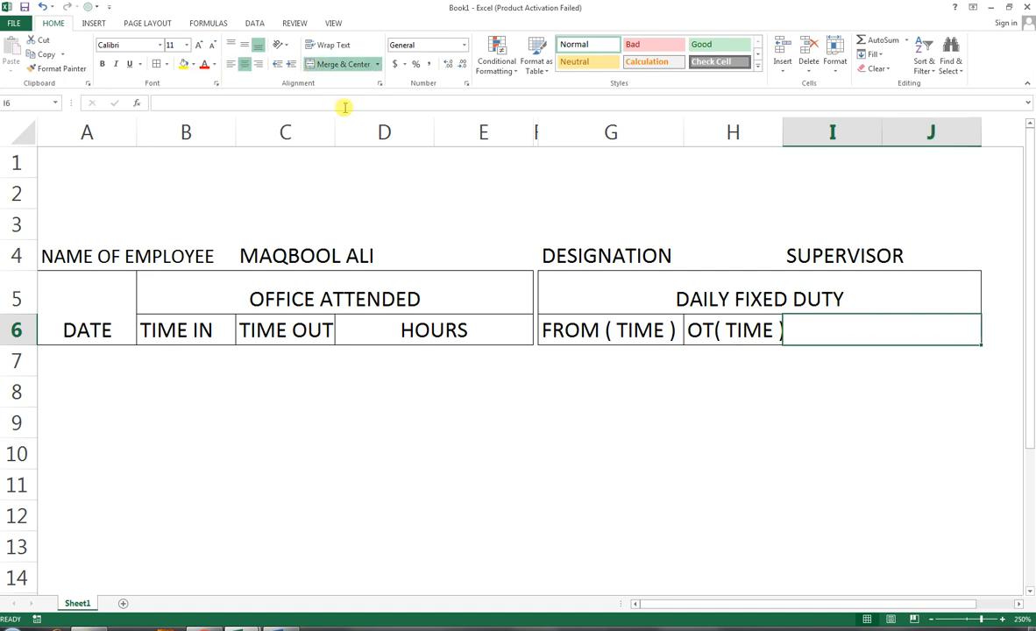
{"action": "type", "text": "HOURS"}
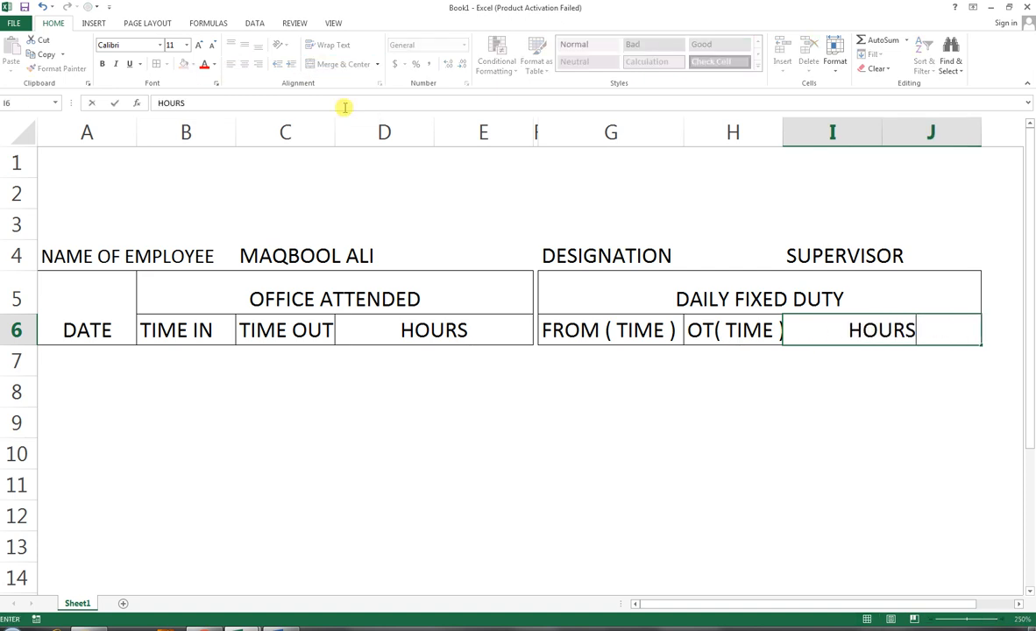
{"action": "key", "text": "Return"}
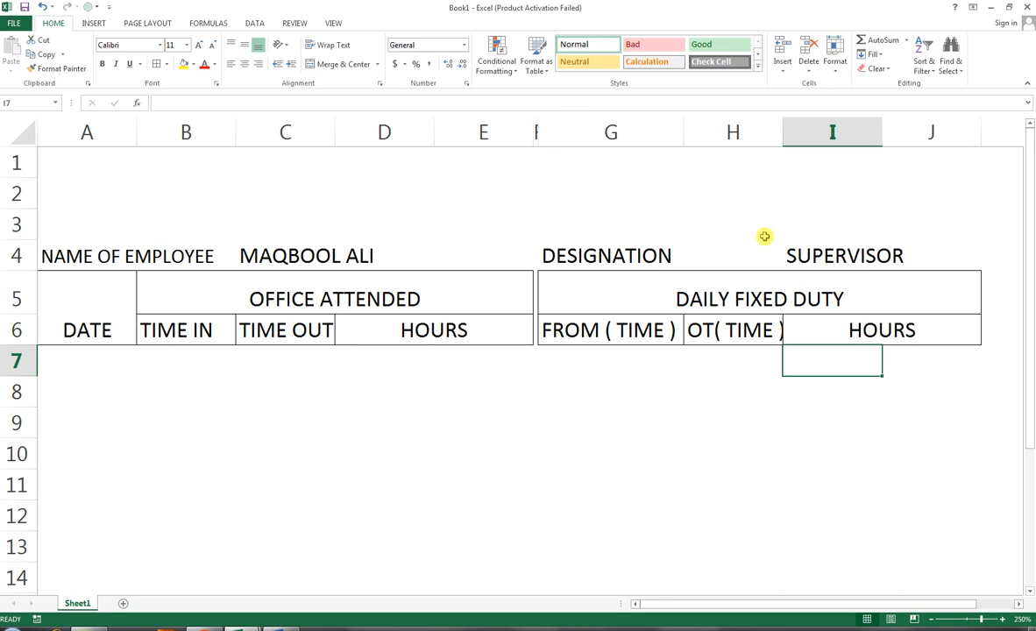
{"action": "left_click_drag", "start_coordinate": [779, 140], "coordinate": [787, 138]}
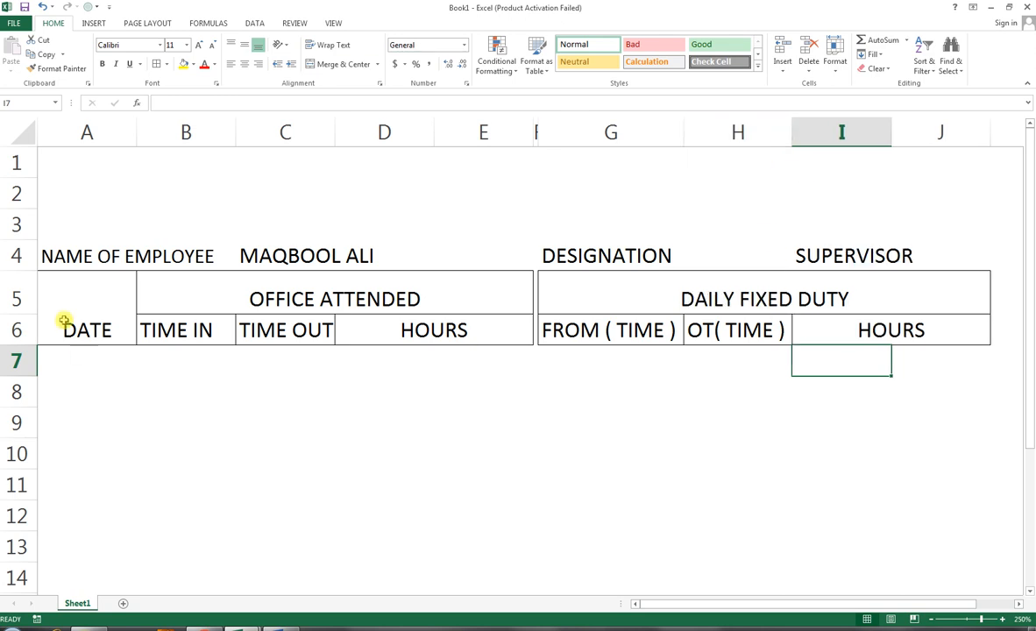
Step: Enter the date 1-Jan-18 in cell A7
{"action": "left_click", "coordinate": [79, 355]}
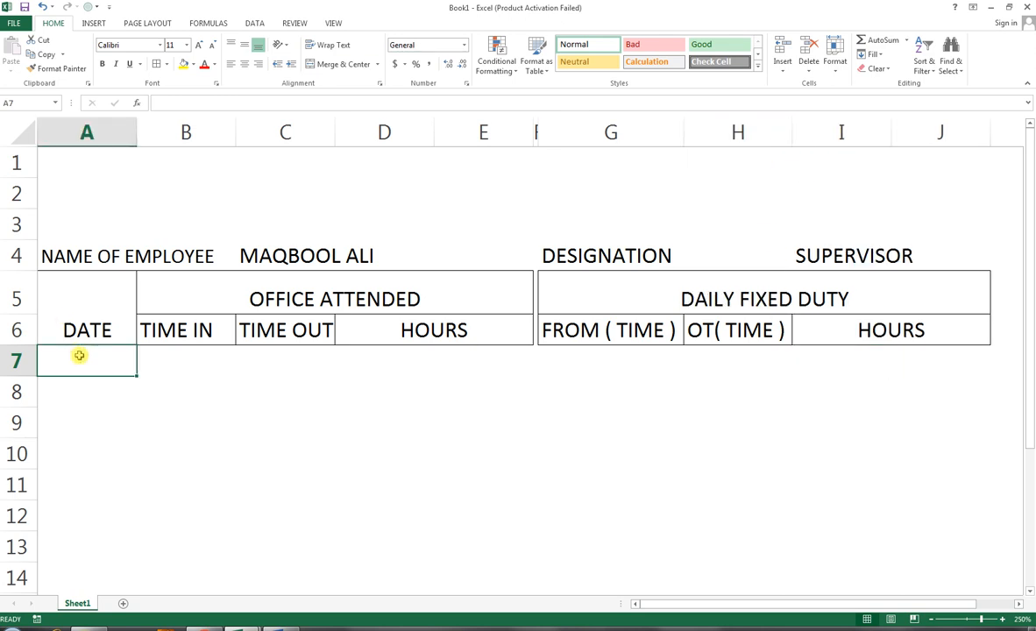
{"action": "type", "text": "1-JAN"}
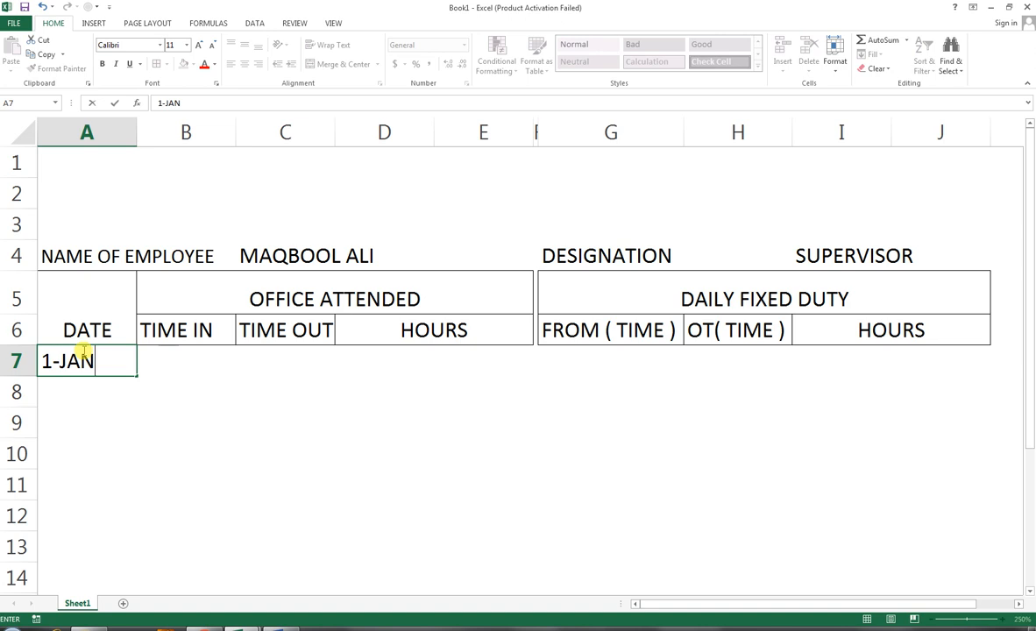
{"action": "type", "text": "-18"}
{"action": "key", "text": "Return"}
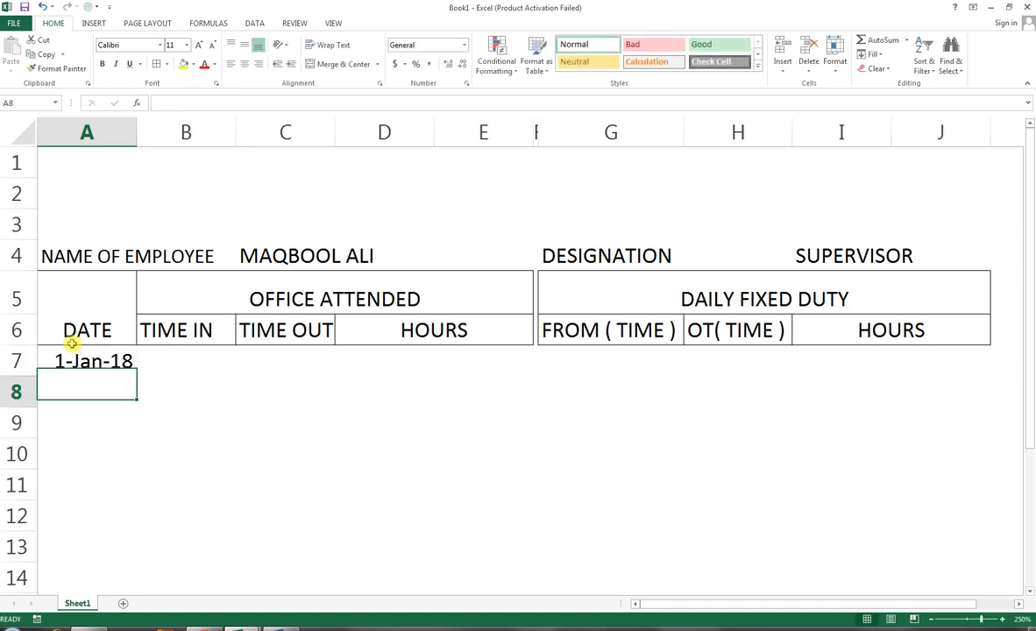
Step: Fill the dates down column A to row 36 with the fill handle, then undo the fill
{"action": "left_click", "coordinate": [86, 354]}
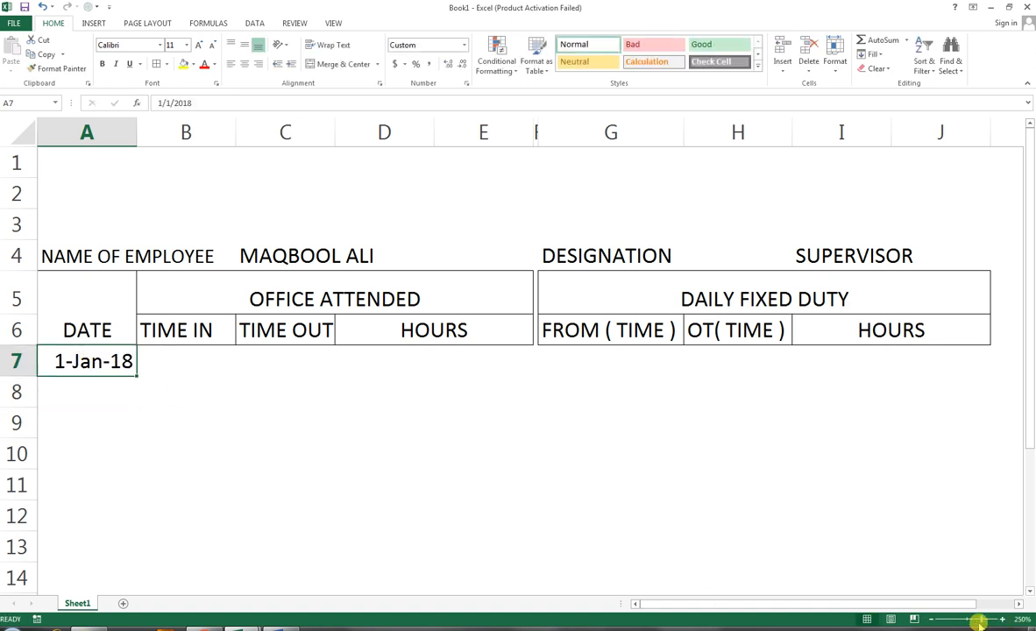
{"action": "left_click_drag", "start_coordinate": [981, 620], "coordinate": [971, 620]}
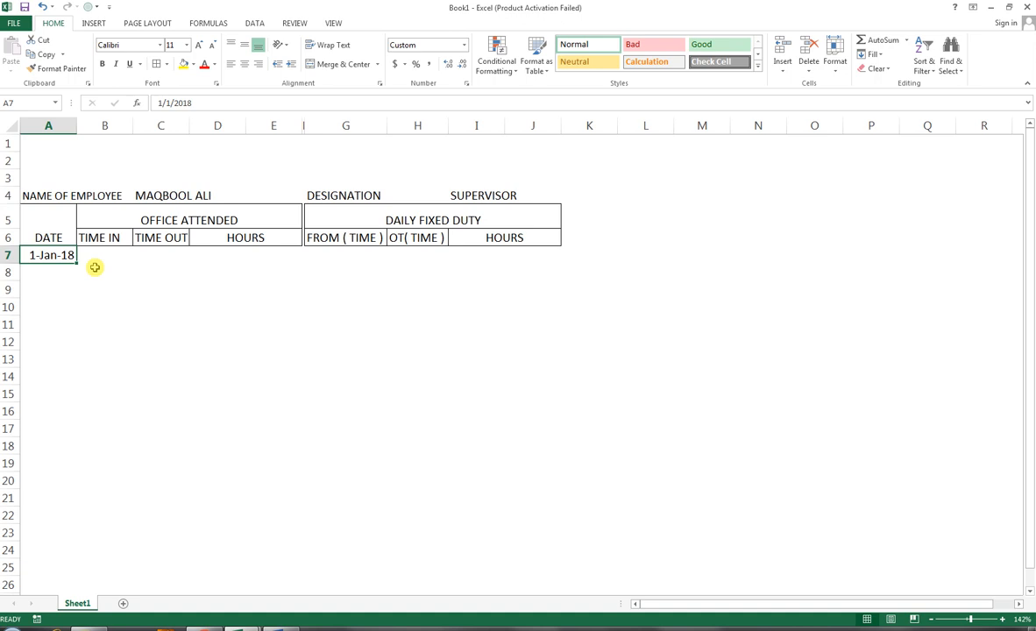
{"action": "left_click_drag", "start_coordinate": [78, 263], "coordinate": [53, 560]}
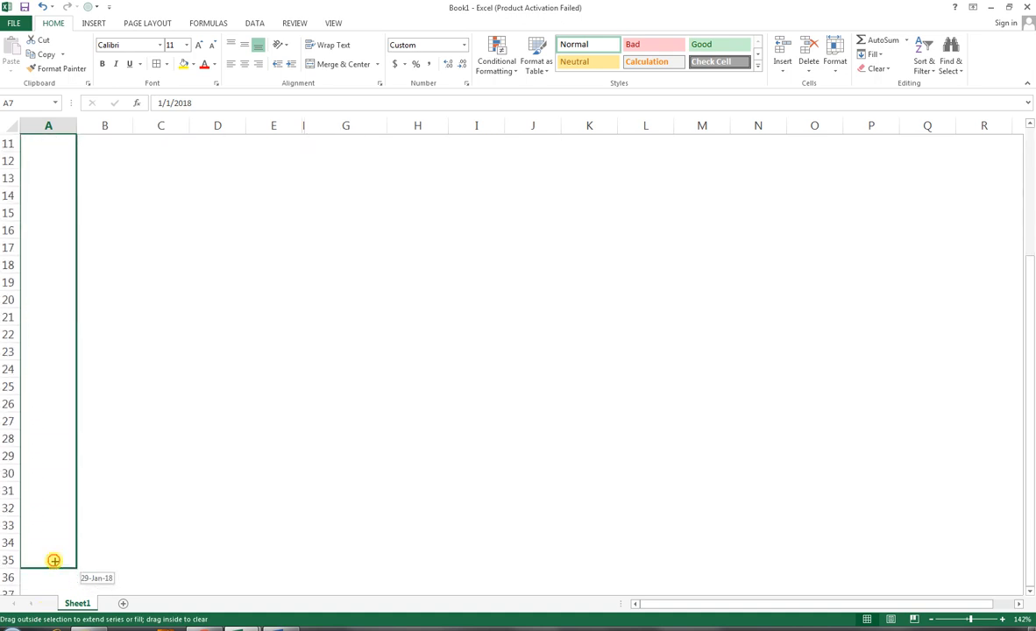
{"action": "left_click_drag", "start_coordinate": [54, 561], "coordinate": [63, 580]}
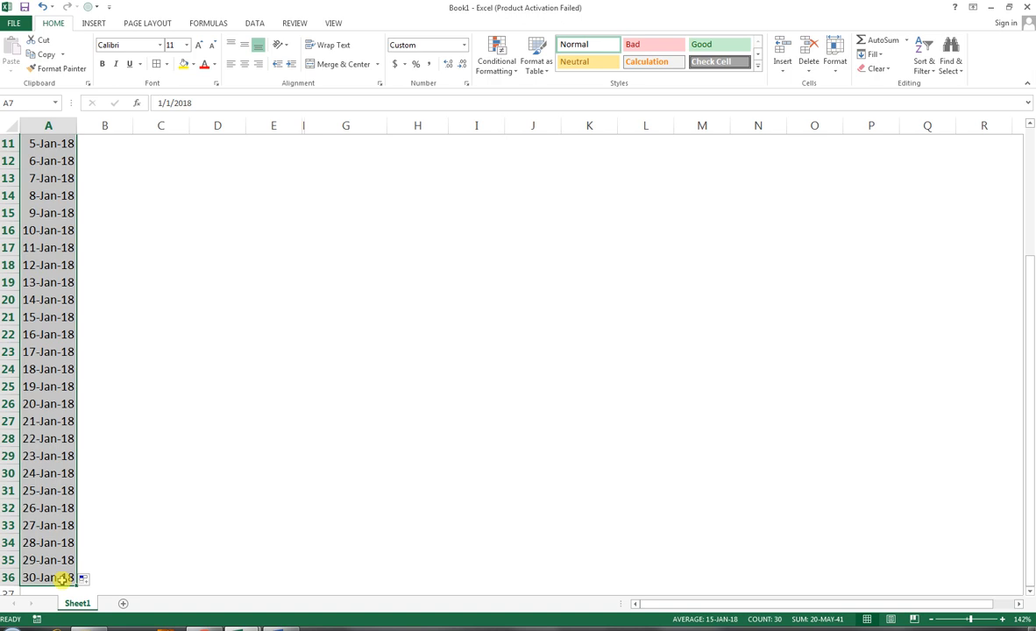
{"action": "key", "text": "ctrl+z"}
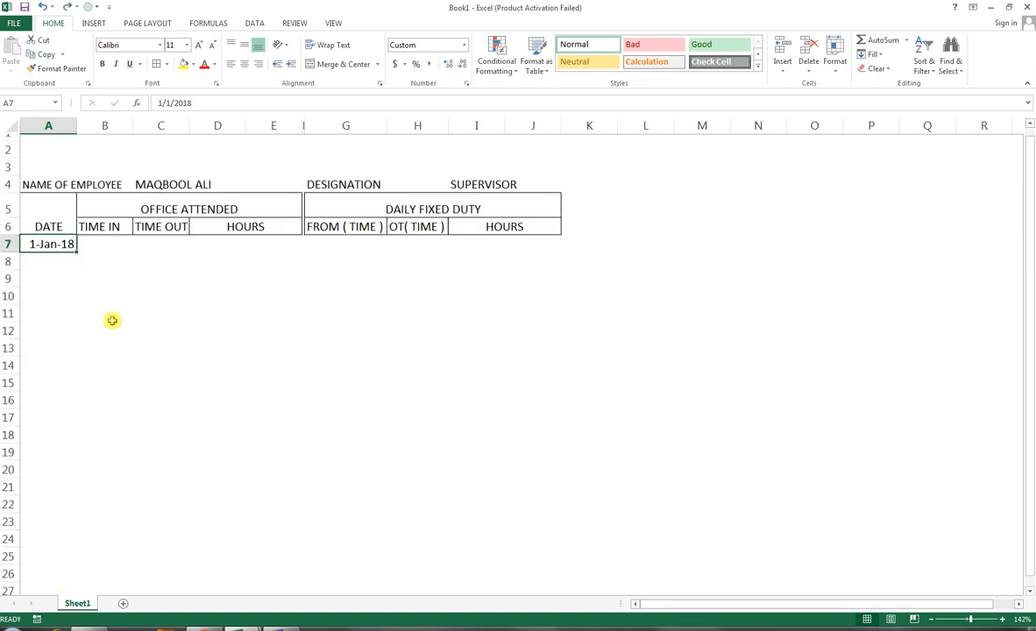
Step: Fill A7:A47 with a date series in columns using Weekday as the date unit and step 1
{"action": "left_click_drag", "start_coordinate": [56, 255], "coordinate": [41, 515]}
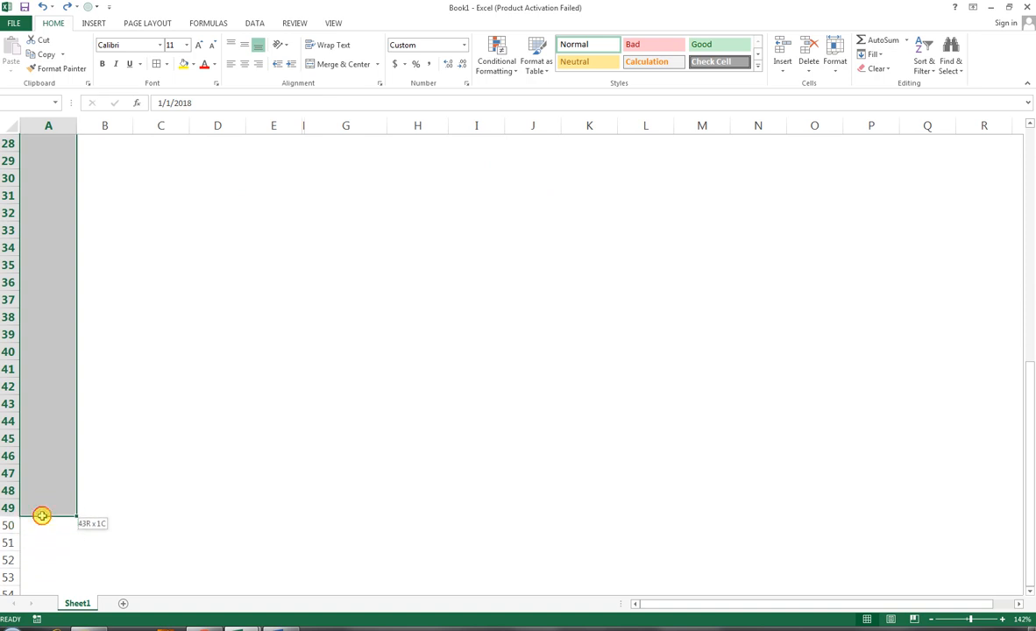
{"action": "left_click_drag", "start_coordinate": [41, 516], "coordinate": [63, 482]}
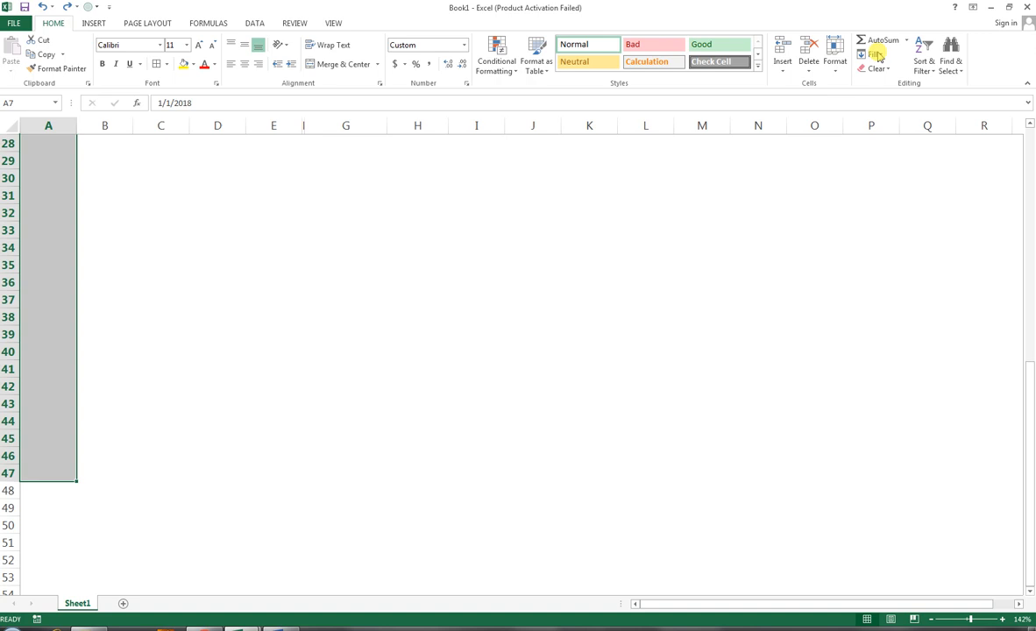
{"action": "scroll", "coordinate": [874, 133], "scroll_direction": "up", "scroll_amount": 6}
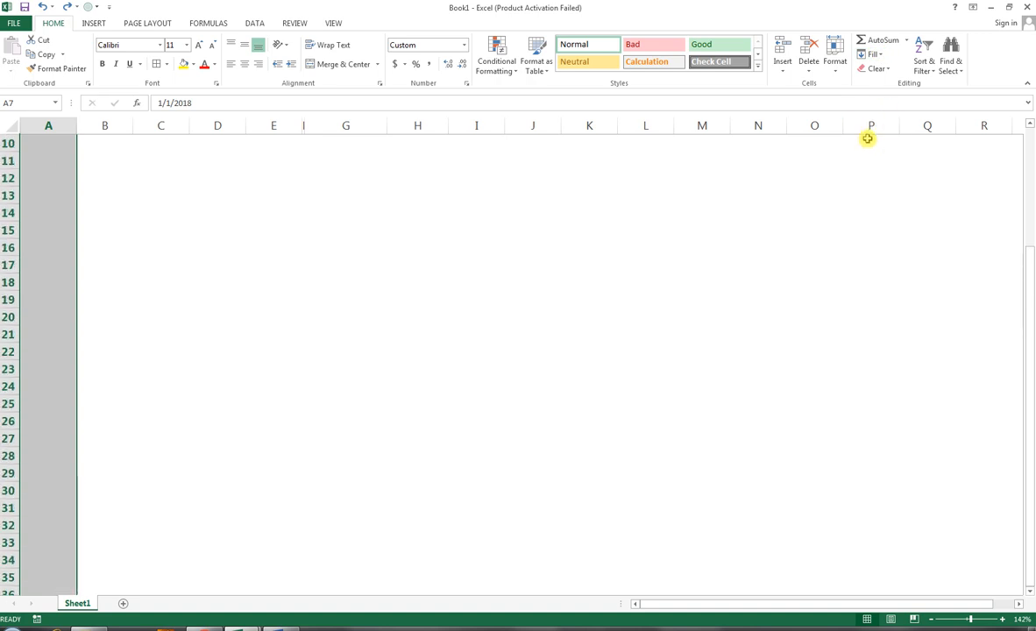
{"action": "scroll", "coordinate": [869, 138], "scroll_direction": "up", "scroll_amount": 3}
{"action": "left_click", "coordinate": [881, 57]}
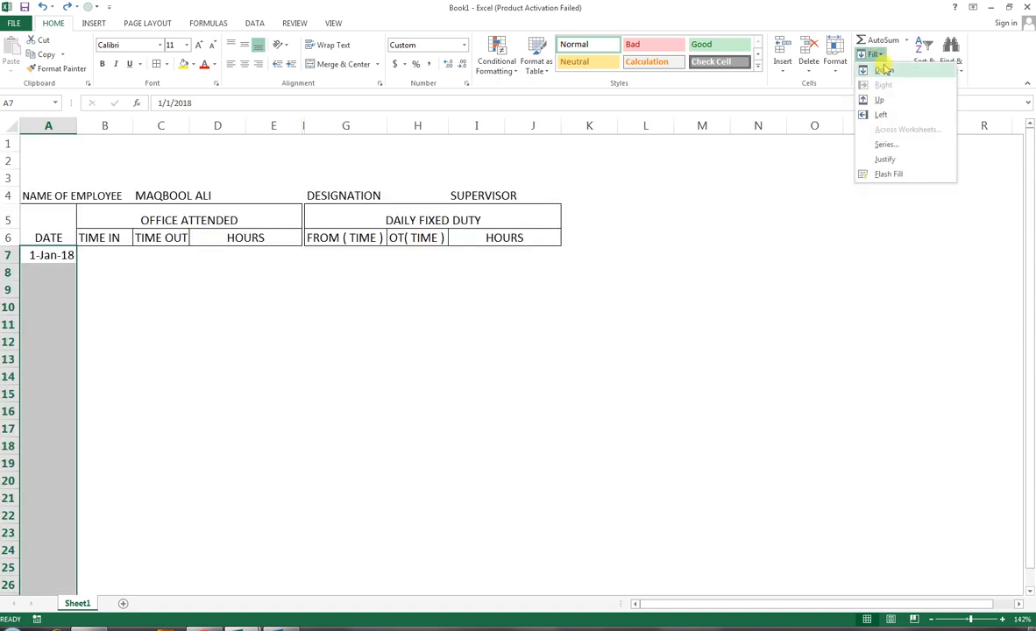
{"action": "left_click", "coordinate": [888, 148]}
{"action": "left_click_drag", "start_coordinate": [99, 450], "coordinate": [557, 248]}
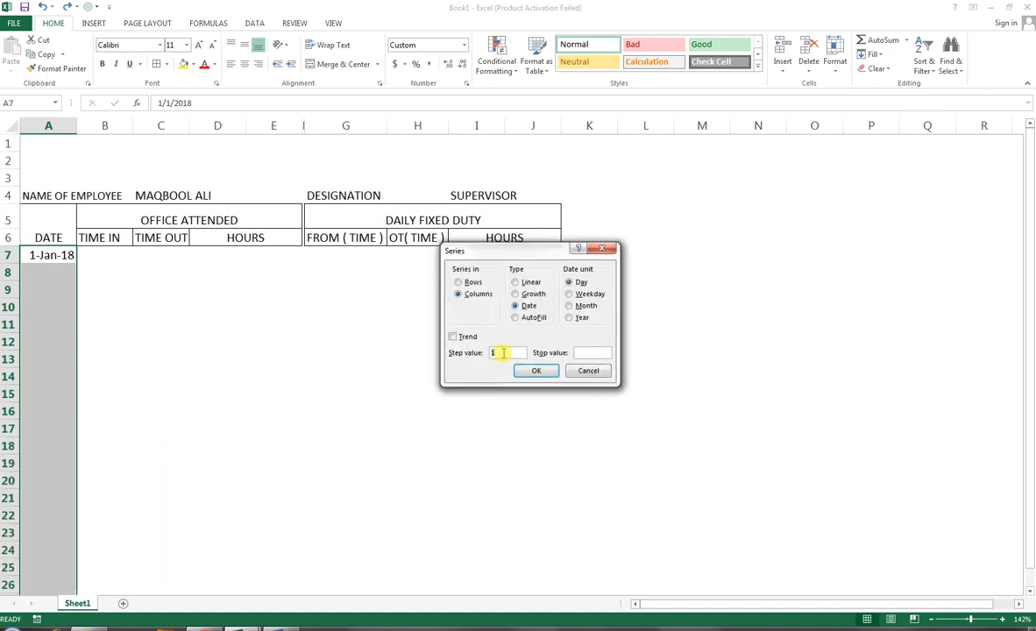
{"action": "left_click", "coordinate": [571, 294]}
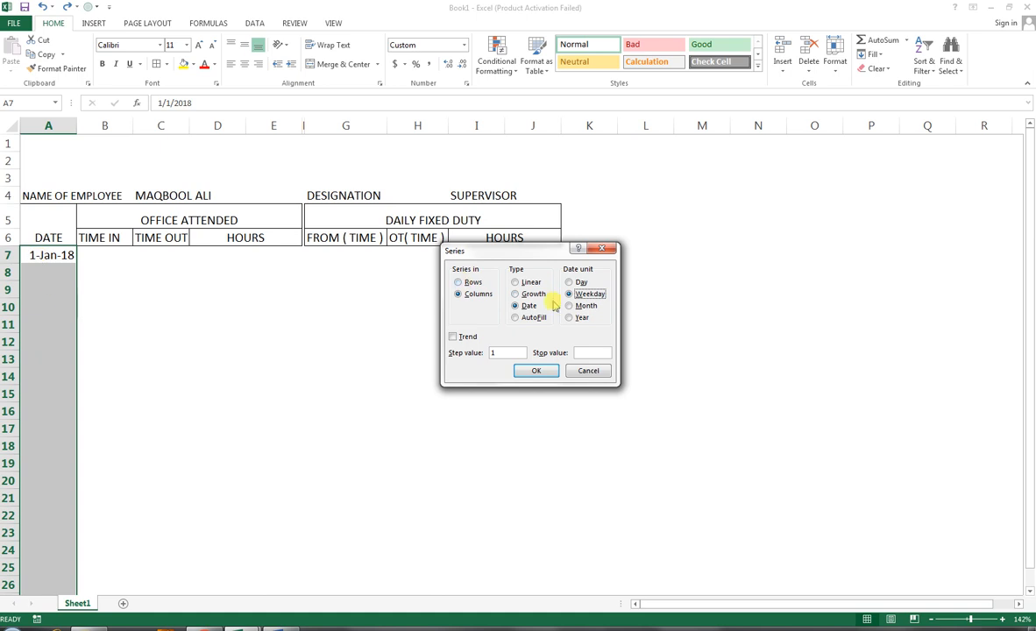
{"action": "left_click", "coordinate": [536, 370]}
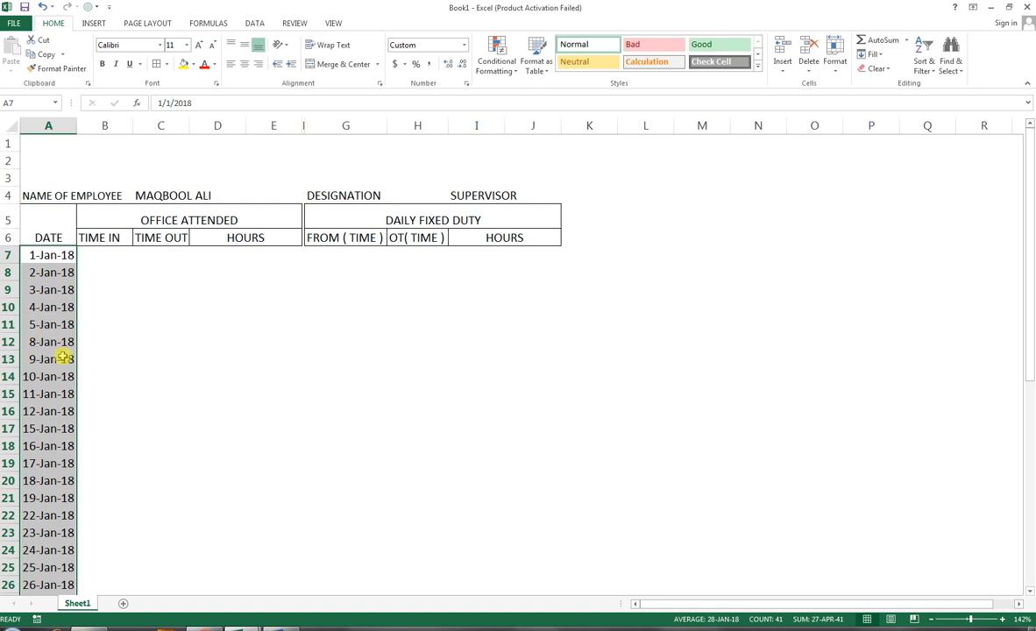
Step: Clear the February dates from A30 down to row 47, keeping only January weekdays
{"action": "left_click", "coordinate": [993, 630]}
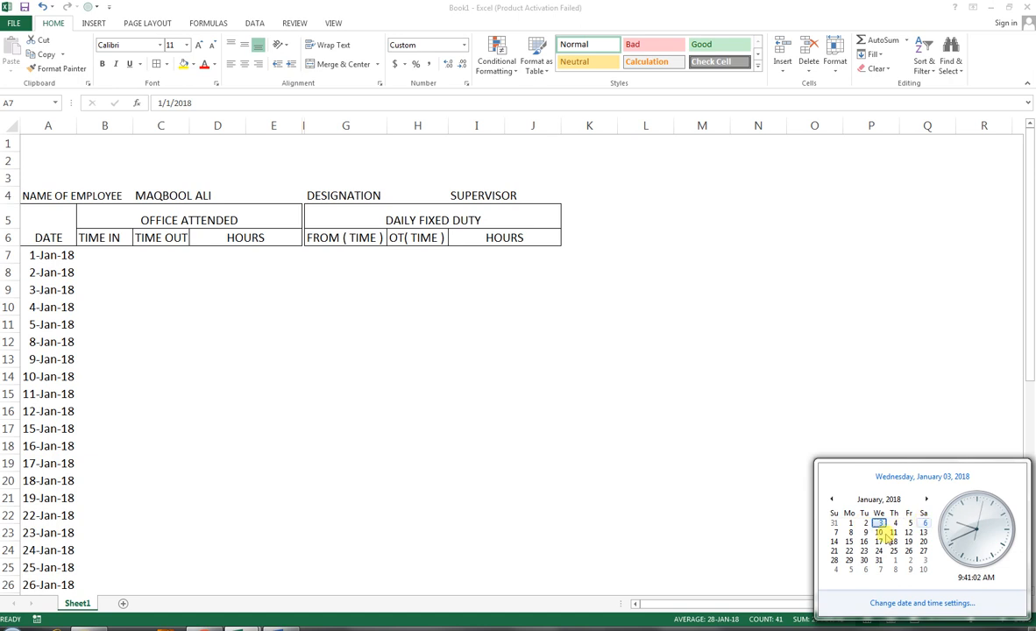
{"action": "left_click", "coordinate": [755, 625]}
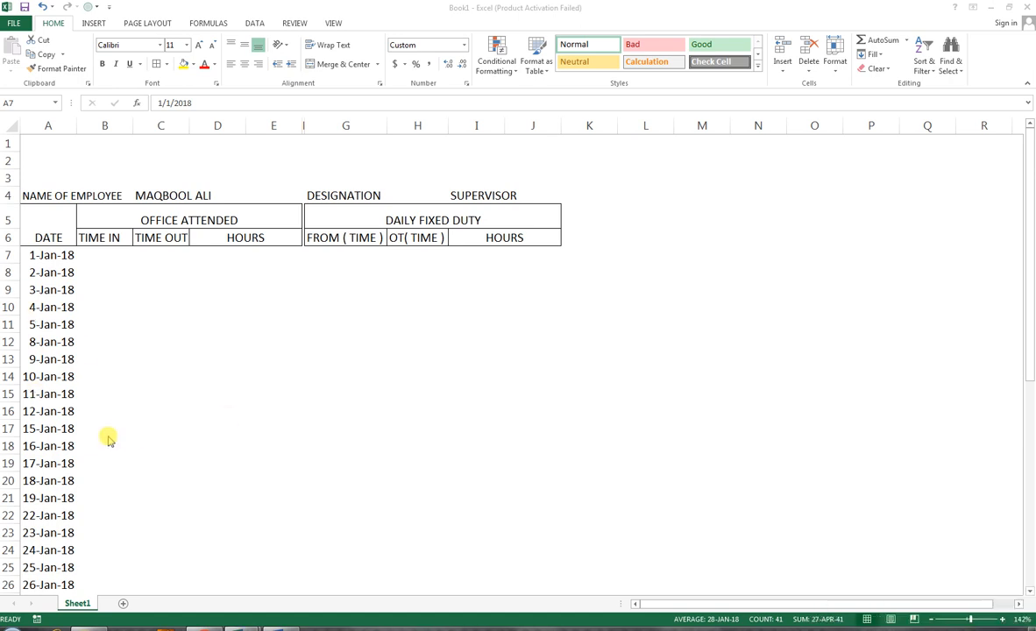
{"action": "left_click", "coordinate": [48, 491]}
{"action": "scroll", "coordinate": [48, 488], "scroll_direction": "down", "scroll_amount": 3}
{"action": "left_click", "coordinate": [37, 471]}
{"action": "left_click", "coordinate": [37, 471]}
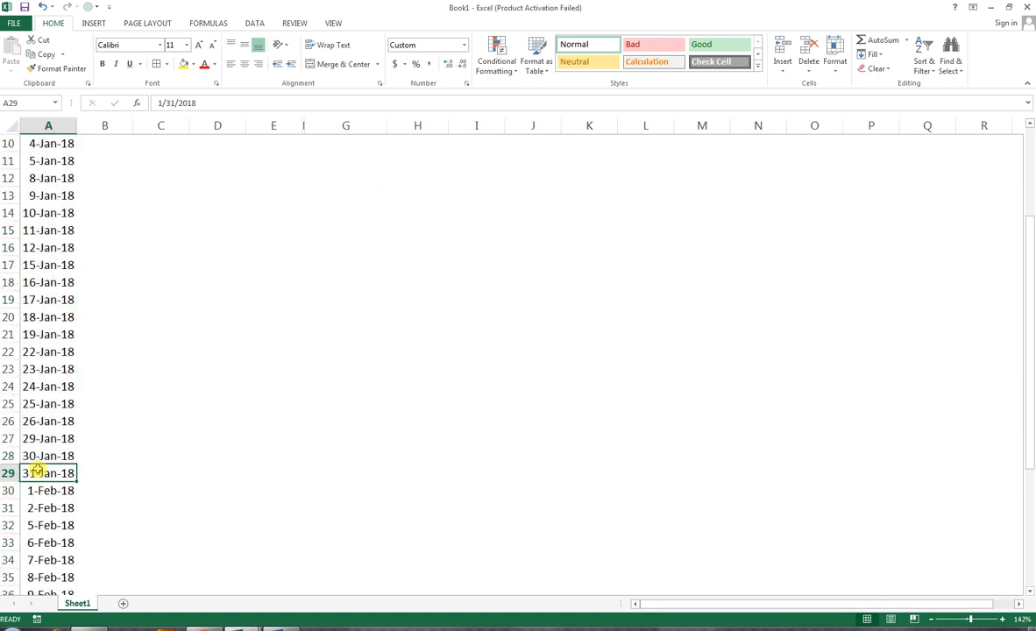
{"action": "left_click", "coordinate": [39, 491]}
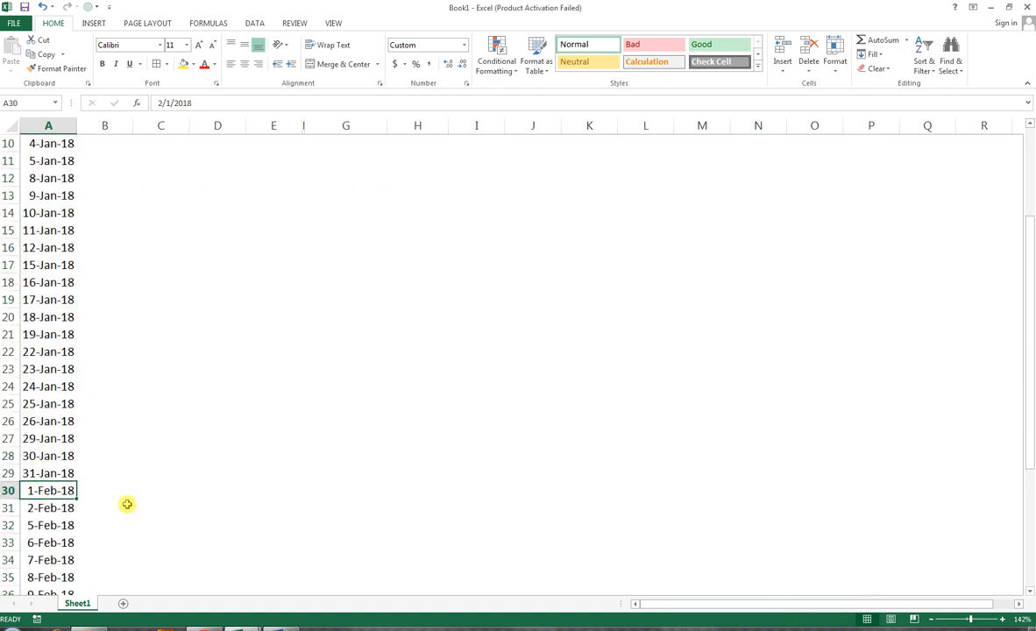
{"action": "key", "text": "shift+Down"}
{"action": "key", "text": "shift+Down"}
{"action": "key", "text": "shift+Down"}
{"action": "key", "text": "shift+Down"}
{"action": "key", "text": "shift+Down"}
{"action": "key", "text": "shift+Down"}
{"action": "key", "text": "shift+Down"}
{"action": "key", "text": "shift+Down"}
{"action": "key", "text": "shift+Down"}
{"action": "key", "text": "shift+Down"}
{"action": "key", "text": "shift+Down"}
{"action": "key", "text": "shift+Down"}
{"action": "key", "text": "shift+Down"}
{"action": "key", "text": "shift+Down"}
{"action": "key", "text": "shift+Down"}
{"action": "key", "text": "shift+Down"}
{"action": "key", "text": "shift+Down"}
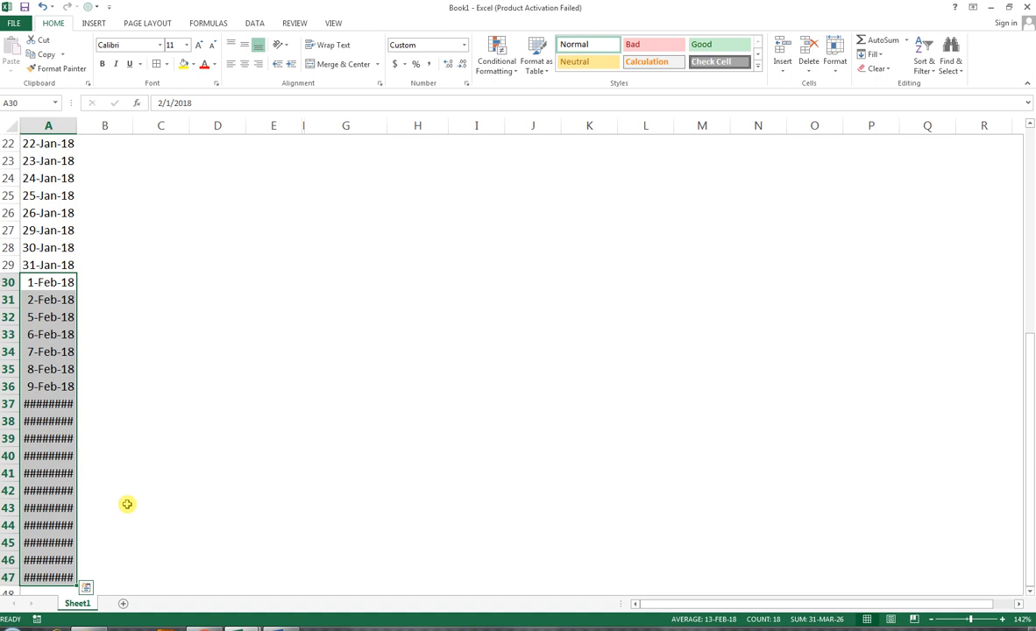
{"action": "key", "text": "Delete"}
Step: Apply all borders to the attendance range A7:E29
{"action": "scroll", "coordinate": [127, 484], "scroll_direction": "up", "scroll_amount": 7}
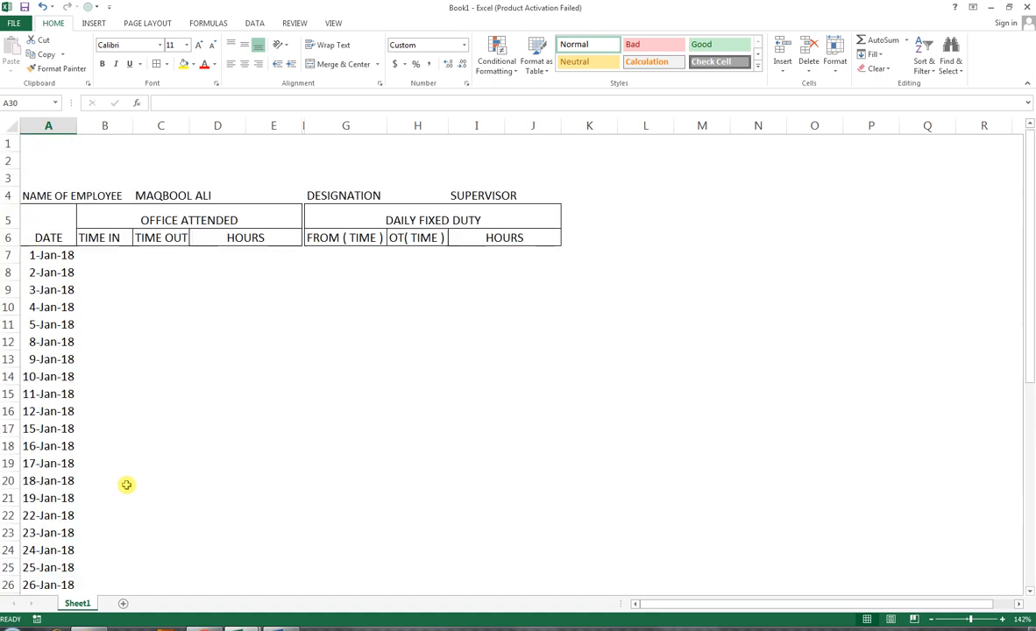
{"action": "left_click", "coordinate": [52, 256]}
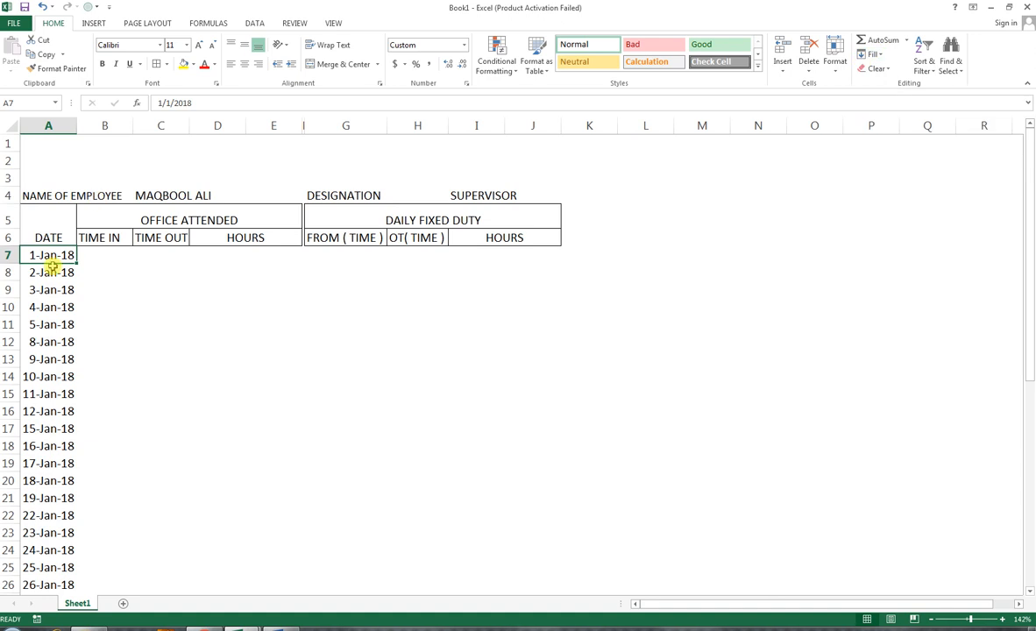
{"action": "left_click_drag", "start_coordinate": [48, 254], "coordinate": [270, 566]}
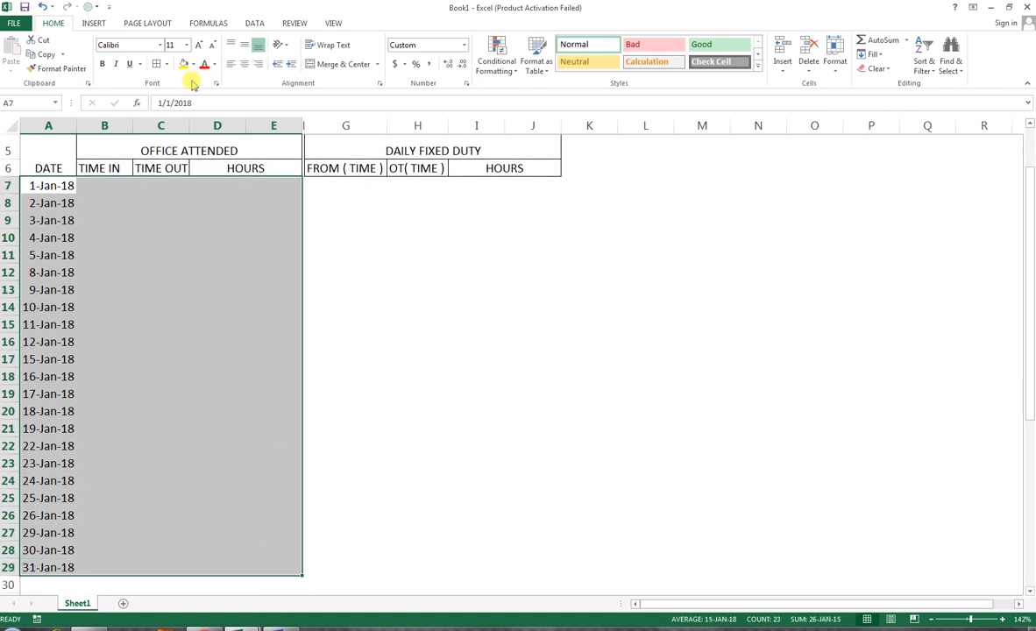
{"action": "left_click", "coordinate": [155, 67]}
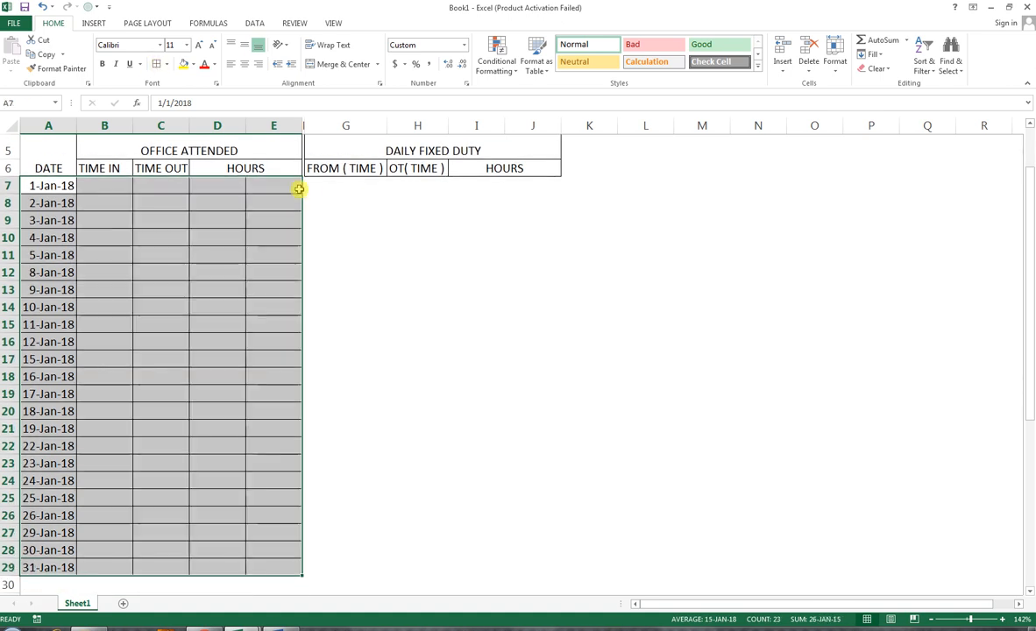
Step: Apply all borders to the daily fixed duty range G7:J29
{"action": "left_click_drag", "start_coordinate": [312, 186], "coordinate": [541, 569]}
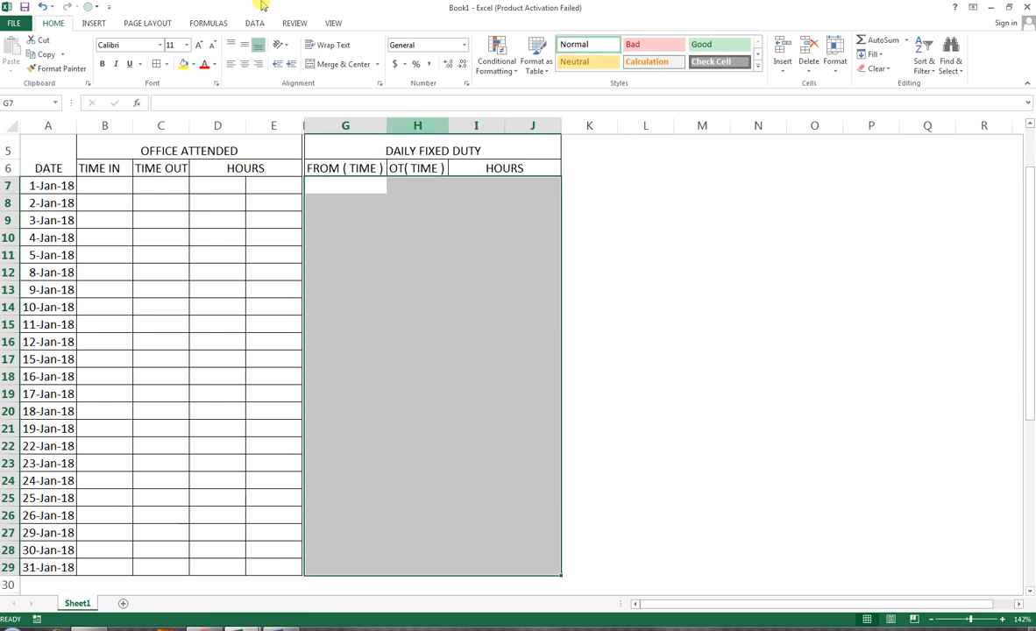
{"action": "left_click", "coordinate": [158, 66]}
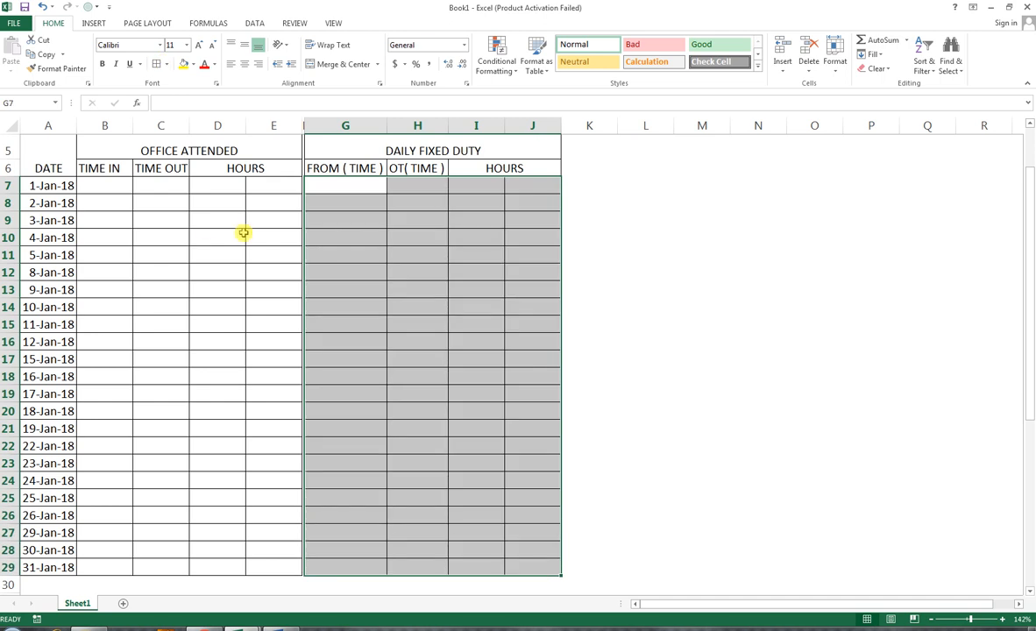
Step: Enter 10:00 as the time in for B7 and fill it down to B29
{"action": "left_click", "coordinate": [113, 188]}
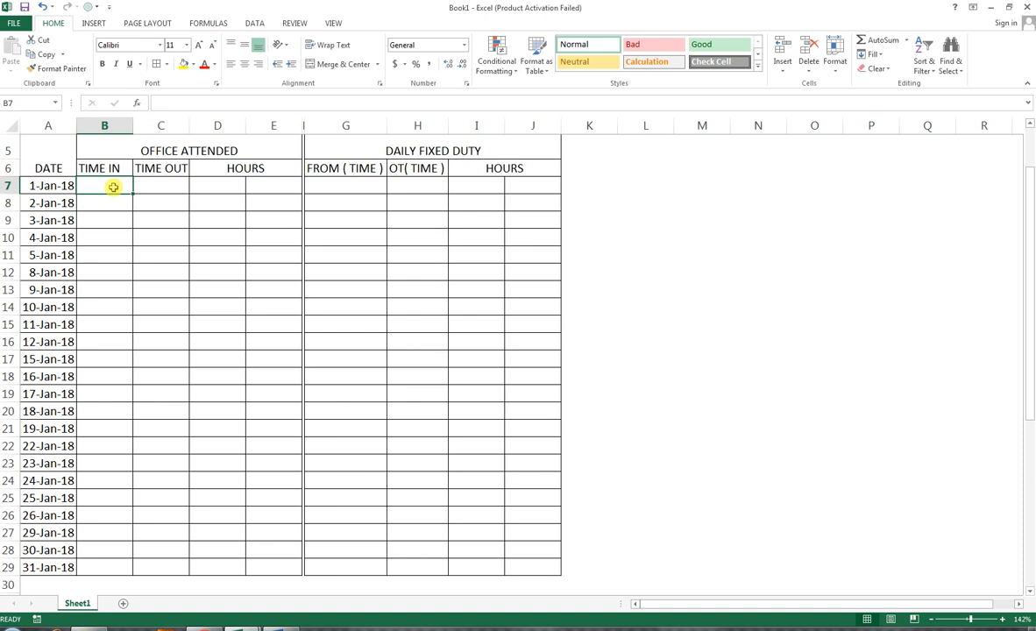
{"action": "type", "text": "10:00"}
{"action": "key", "text": "Return"}
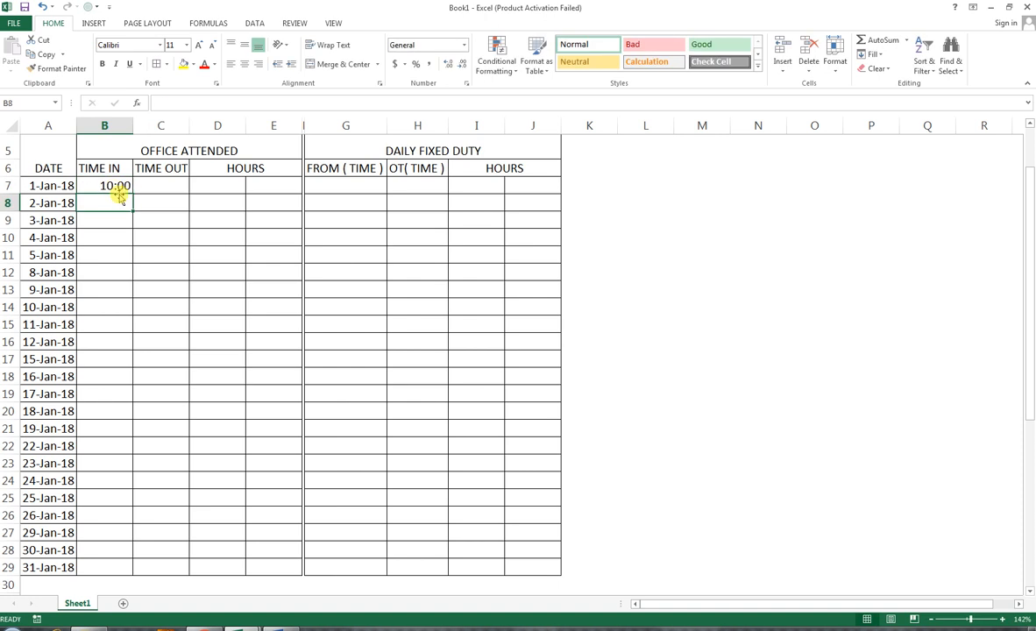
{"action": "mouse_move", "coordinate": [104, 185]}
{"action": "left_mouse_down"}
{"action": "mouse_move", "coordinate": [108, 313]}
{"action": "mouse_move", "coordinate": [143, 568]}
{"action": "left_mouse_up"}
{"action": "key", "text": "ctrl+d"}
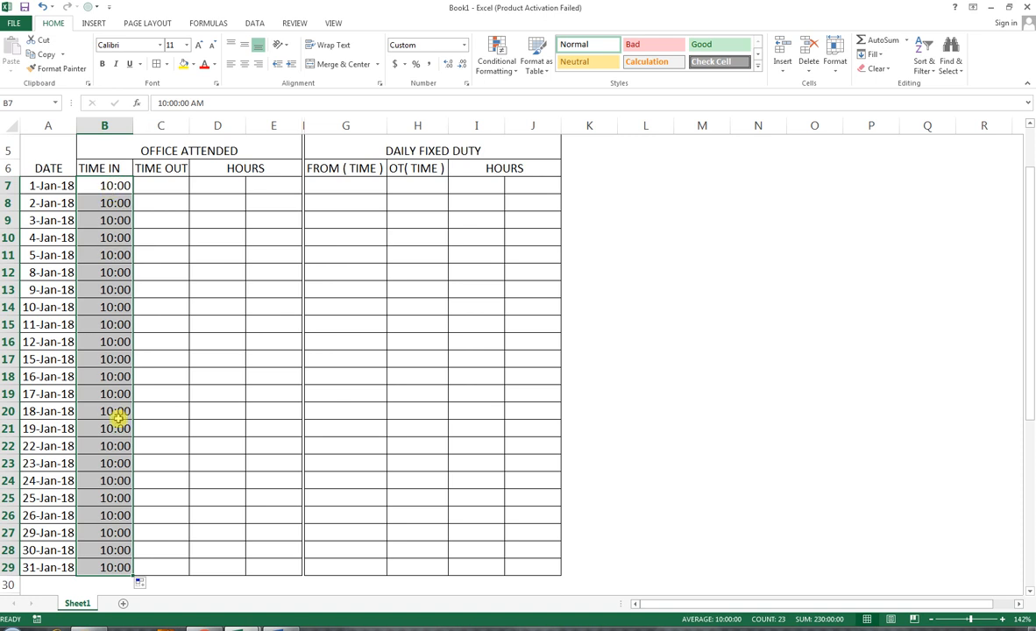
Step: Enter 22:00 as the time out in C7
{"action": "scroll", "coordinate": [149, 482], "scroll_direction": "up", "scroll_amount": 2}
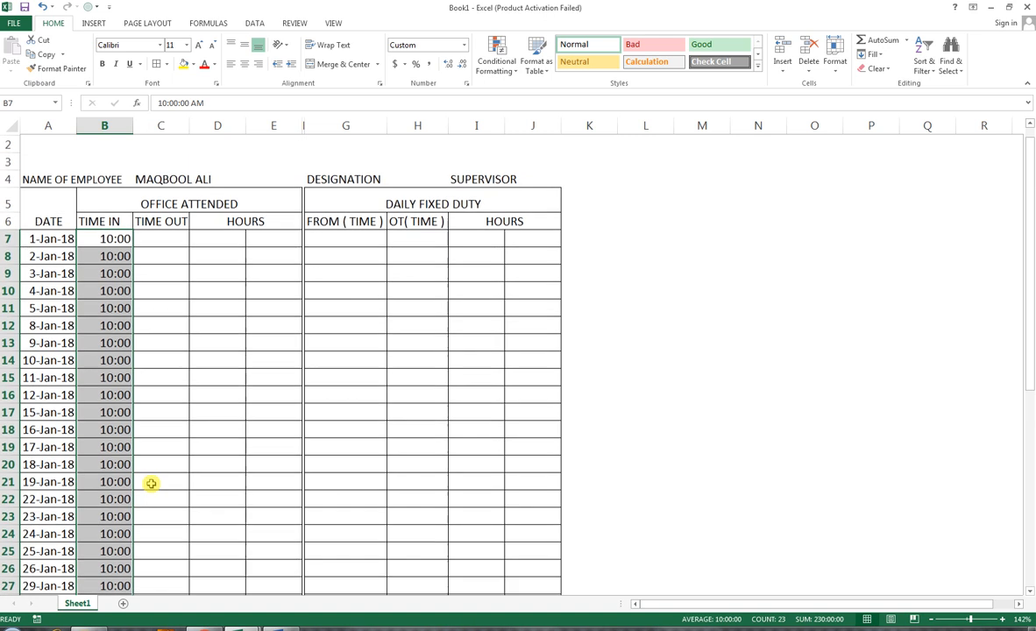
{"action": "left_click", "coordinate": [154, 254]}
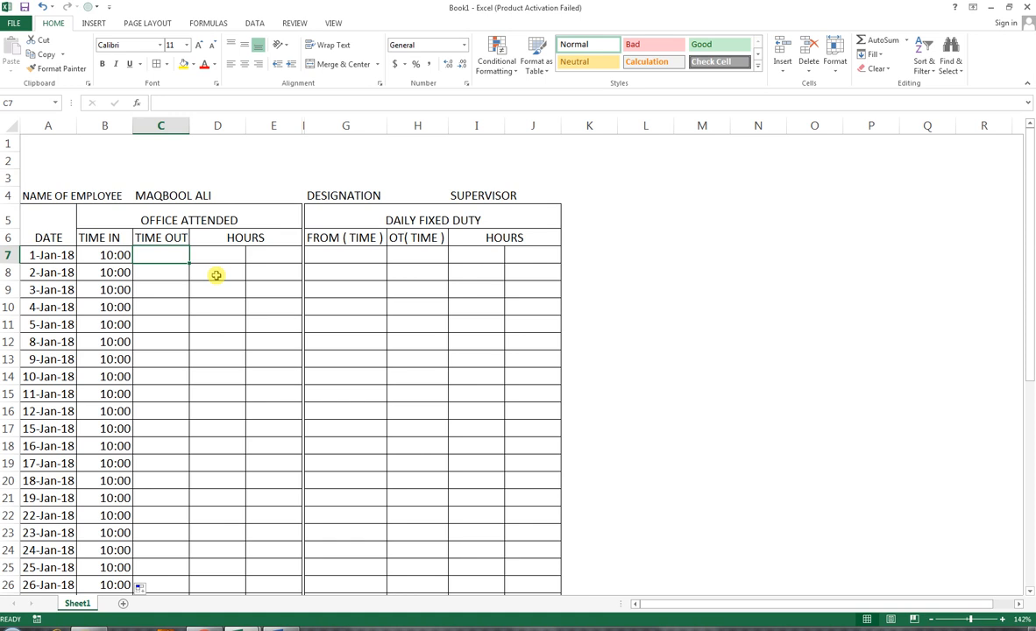
{"action": "type", "text": "22"}
{"action": "key", "text": "Up"}
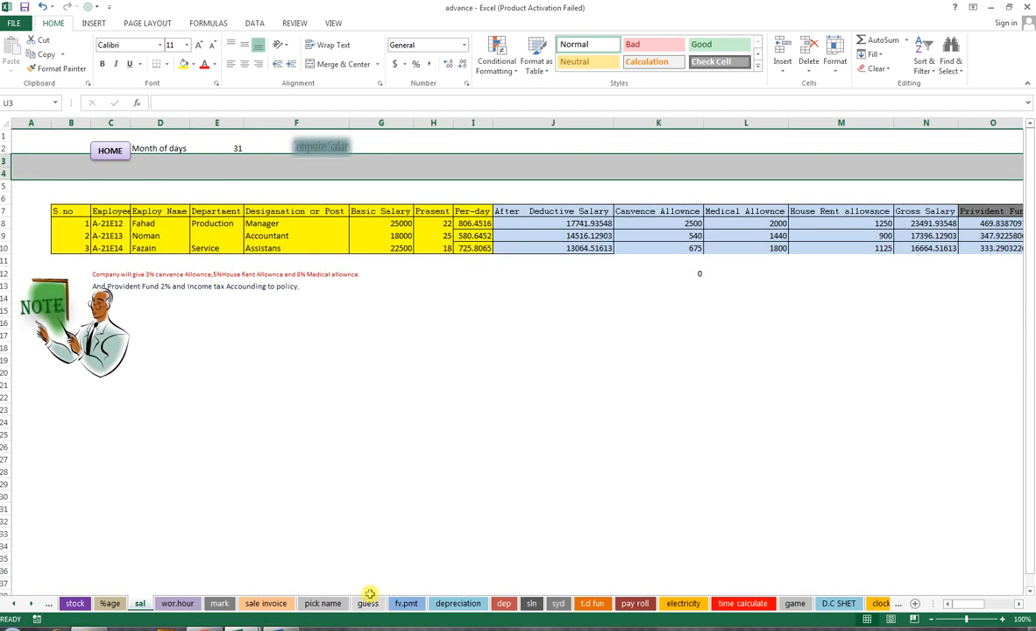
{"action": "mouse_move", "coordinate": [219, 626]}
{"action": "left_click", "coordinate": [167, 531]}
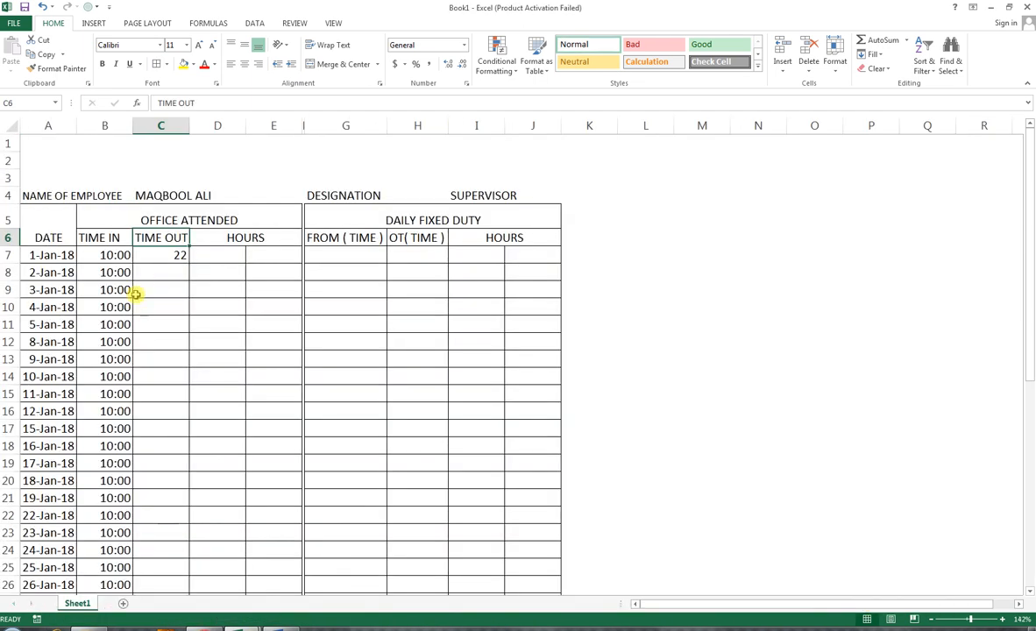
{"action": "left_click", "coordinate": [165, 276]}
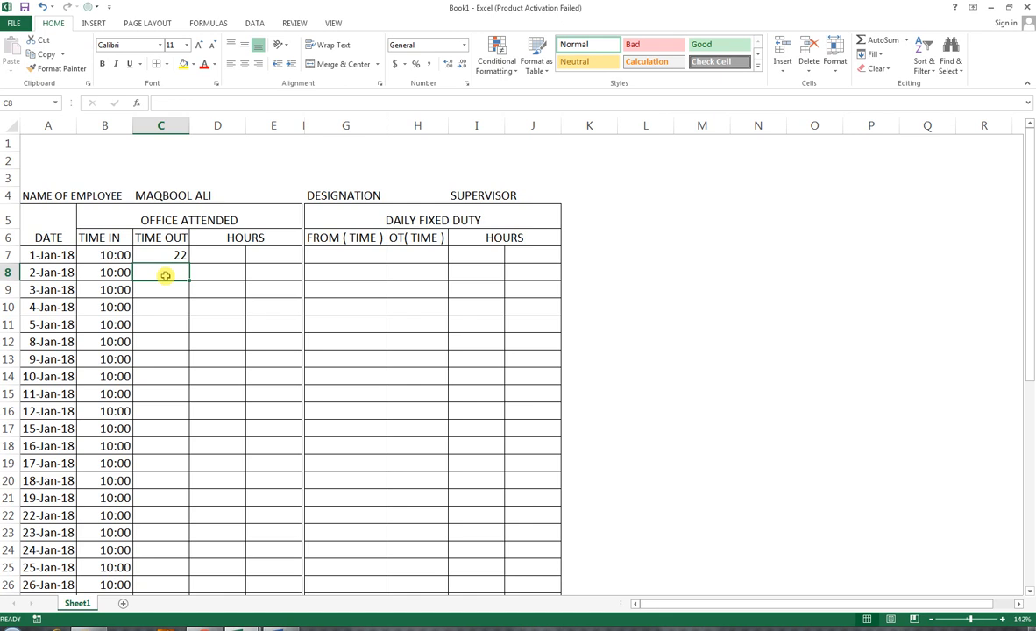
{"action": "left_click", "coordinate": [165, 255]}
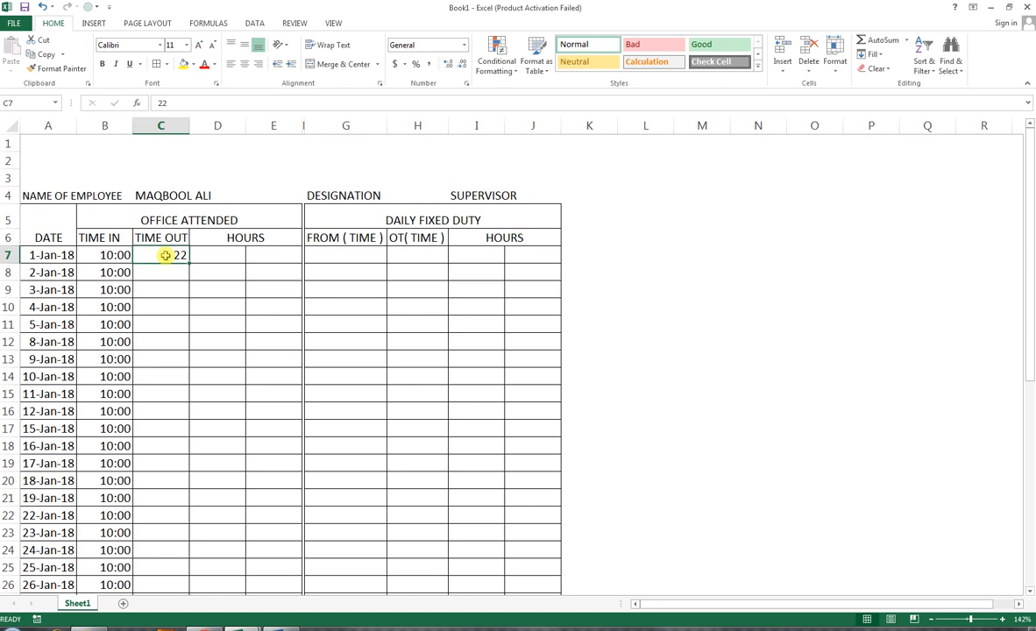
{"action": "type", "text": "22:00"}
{"action": "key", "text": "Return"}
Step: Fill the 22:00 time out down from C7 to C15
{"action": "left_click", "coordinate": [165, 255]}
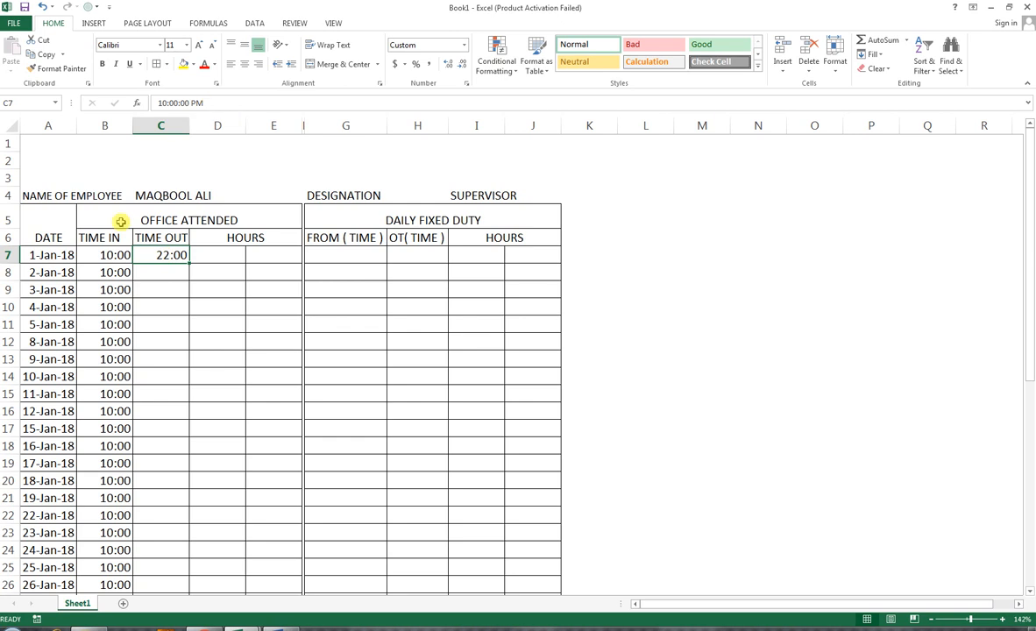
{"action": "left_click", "coordinate": [114, 255]}
{"action": "key", "text": "ctrl+c"}
{"action": "left_click", "coordinate": [163, 275]}
{"action": "key", "text": "Escape"}
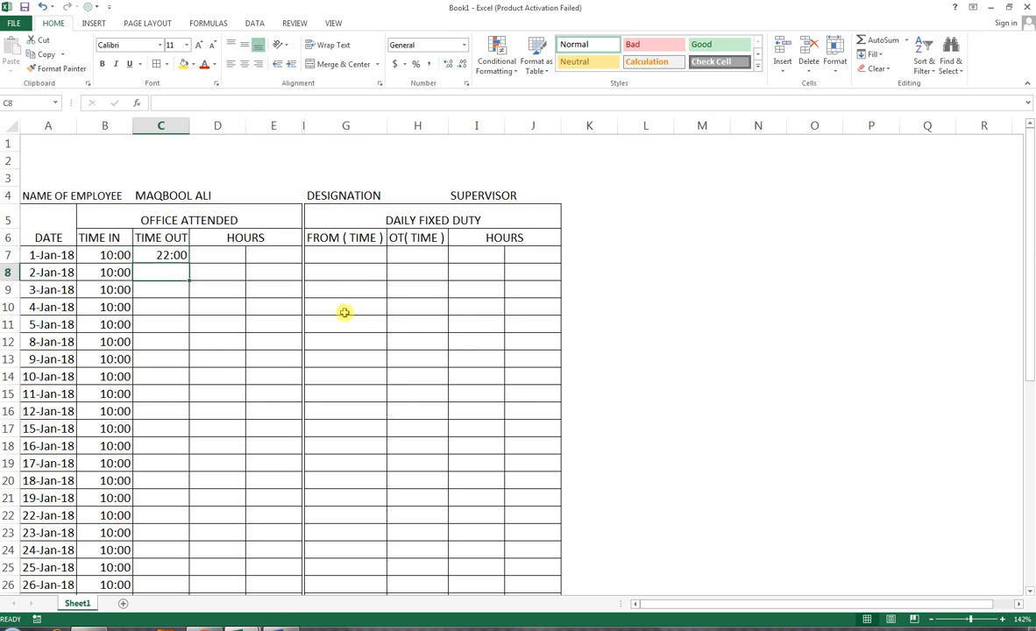
{"action": "left_click_drag", "start_coordinate": [153, 255], "coordinate": [158, 395]}
{"action": "key", "text": "ctrl+d"}
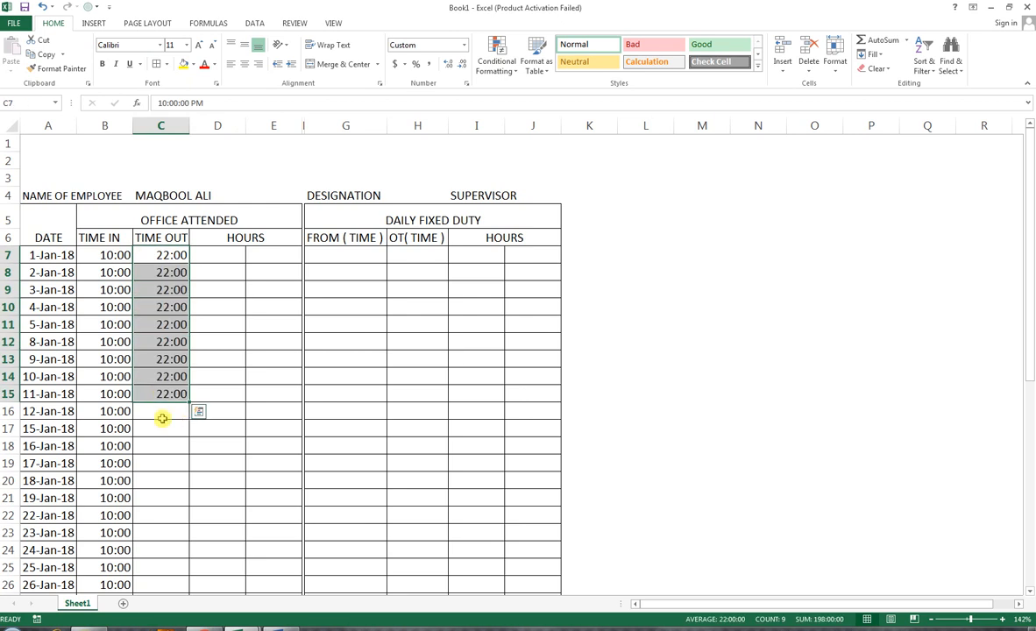
Step: Enter time outs of 21:00, 18:00 and 19:00 in C16, C17 and C18
{"action": "left_click", "coordinate": [170, 413]}
{"action": "type", "text": "21:00"}
{"action": "key", "text": "Return"}
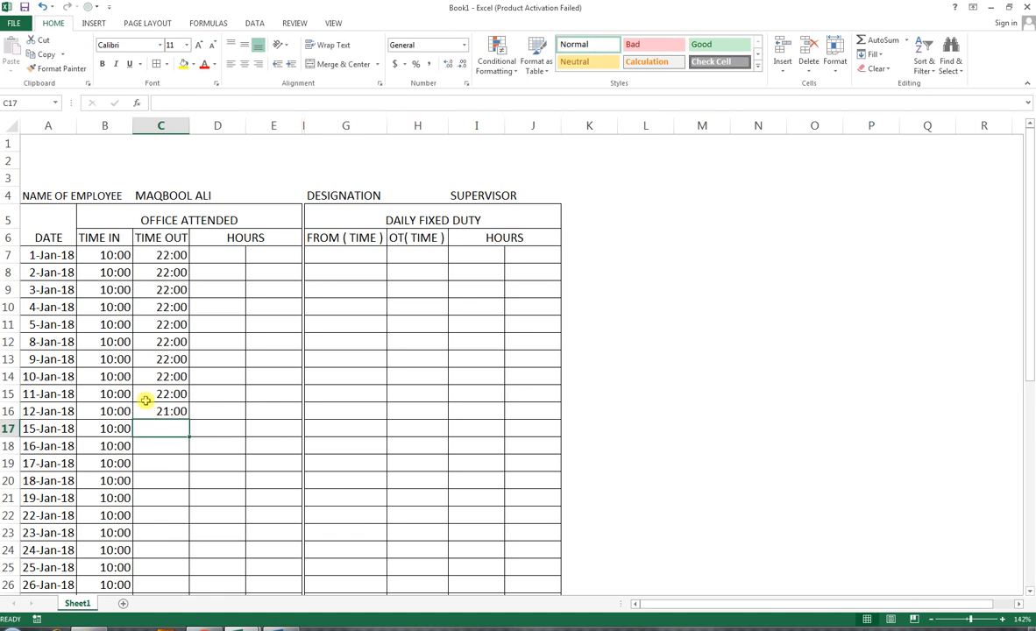
{"action": "type", "text": "18:00"}
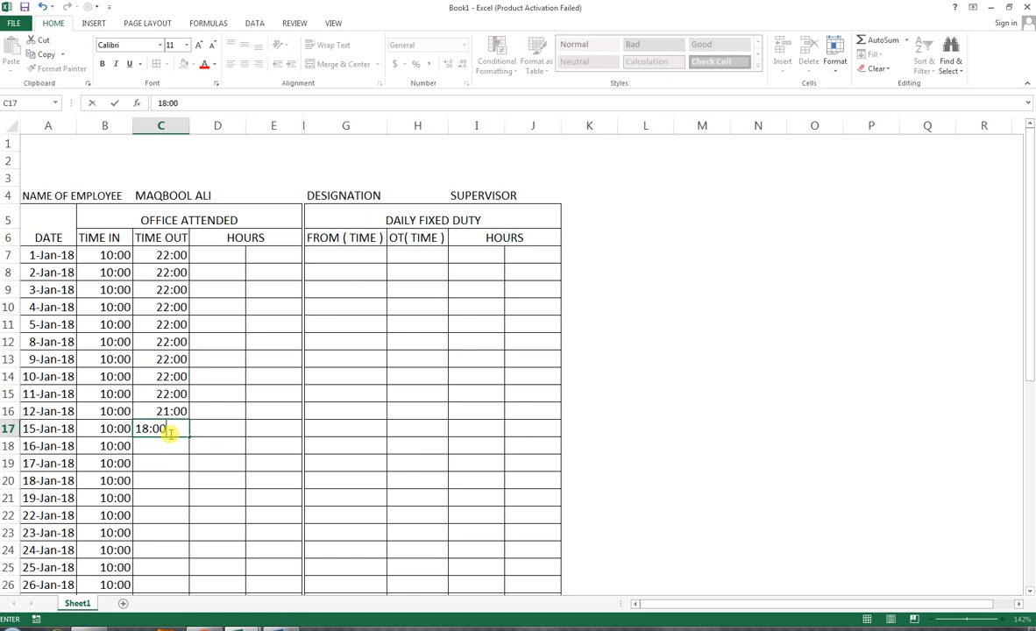
{"action": "key", "text": "Return"}
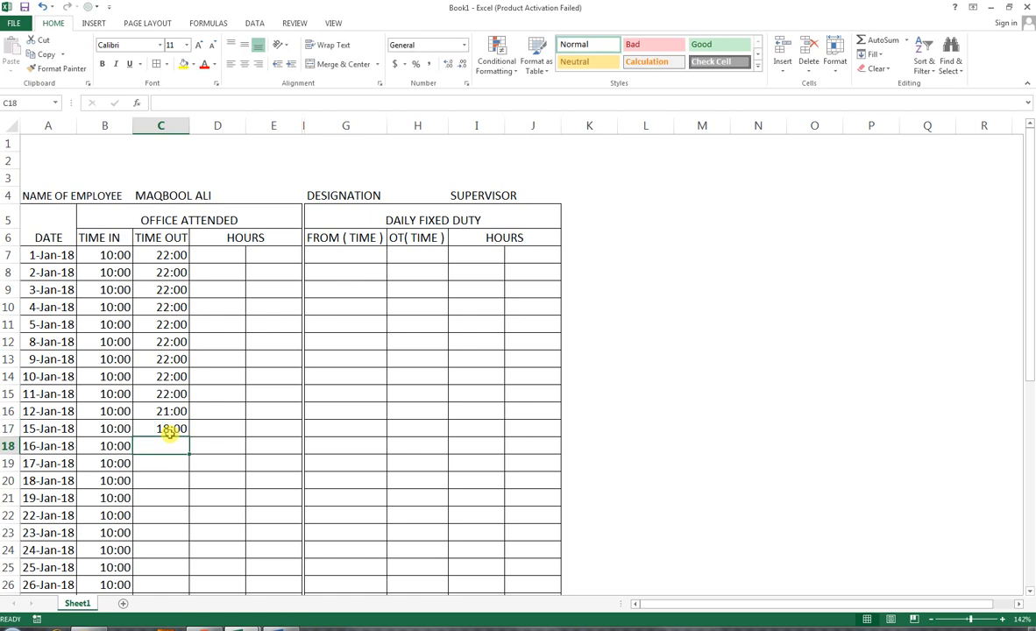
{"action": "type", "text": "19:00"}
{"action": "key", "text": "Return"}
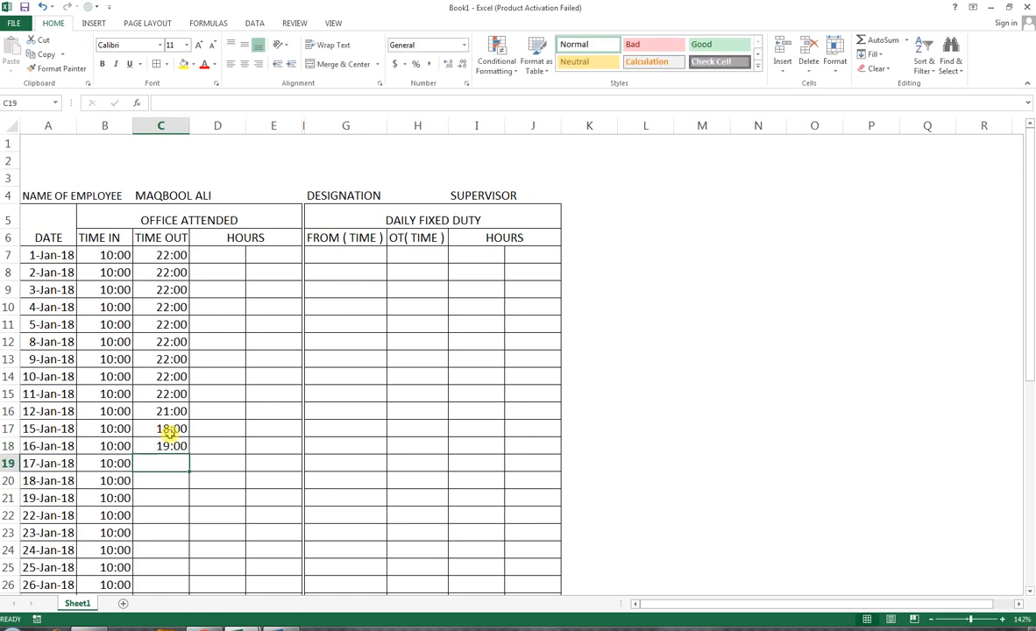
Step: Enter 22:00 as the time out in C19 and fill it down to C29
{"action": "type", "text": "22:00"}
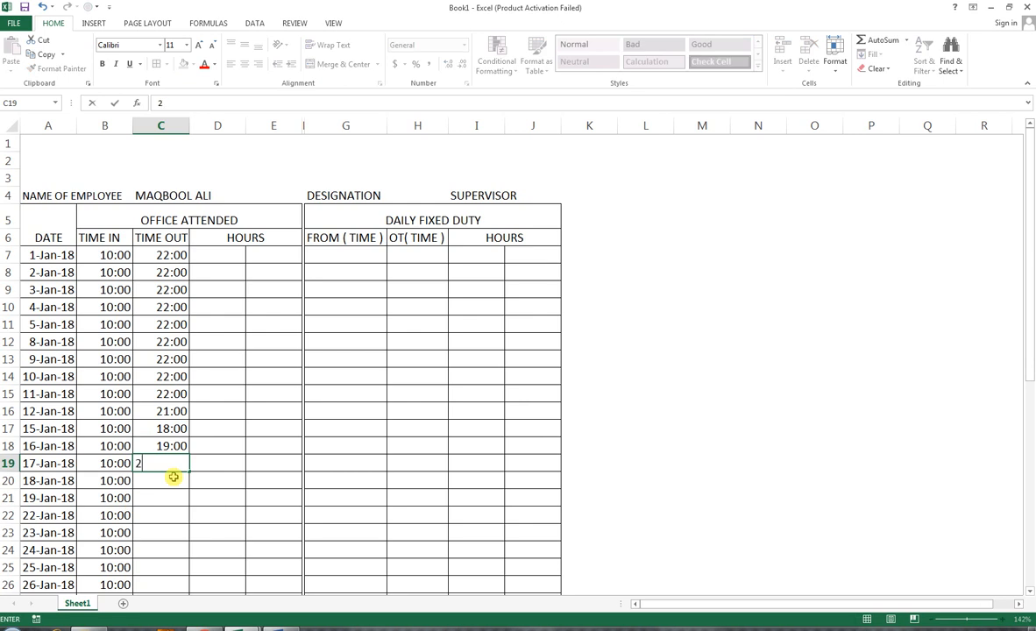
{"action": "key", "text": "Return"}
{"action": "left_click_drag", "start_coordinate": [167, 463], "coordinate": [150, 555]}
{"action": "key", "text": "ctrl+d"}
{"action": "scroll", "coordinate": [286, 371], "scroll_direction": "up", "scroll_amount": 1}
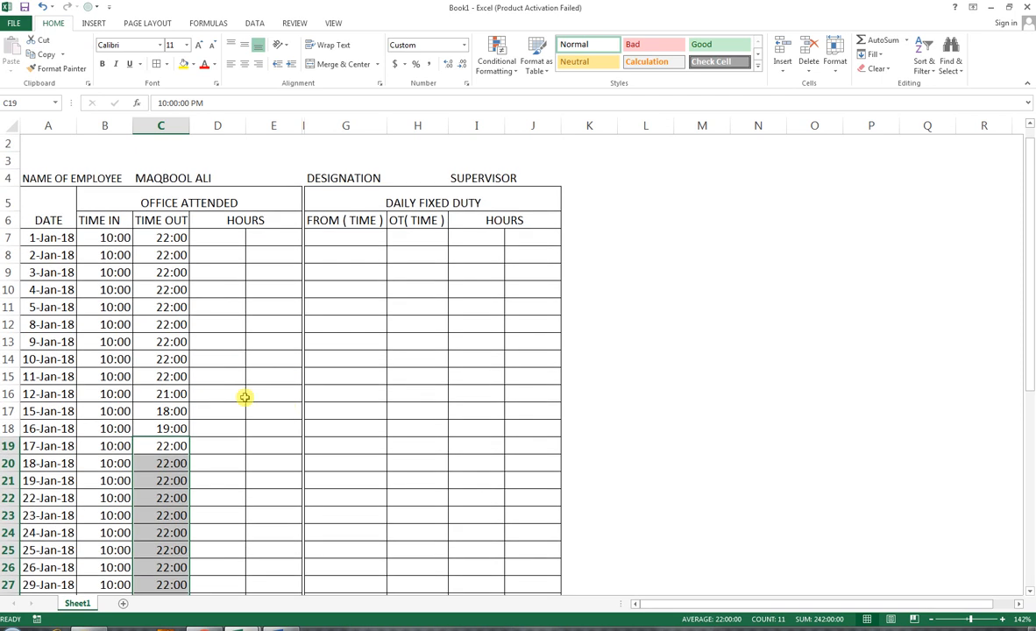
{"action": "key", "text": "ctrl+q"}
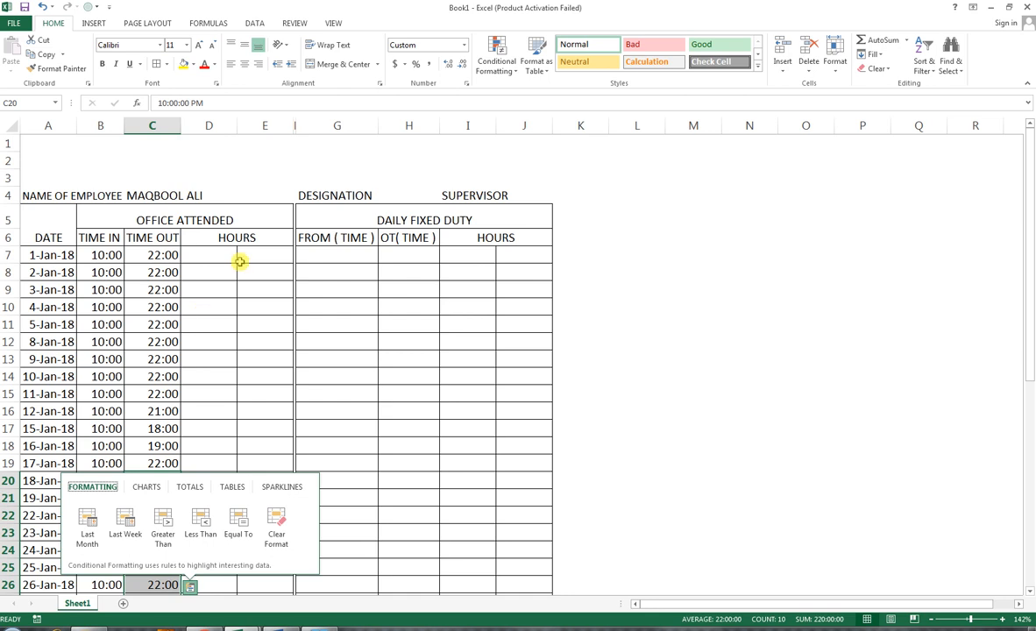
{"action": "left_click", "coordinate": [201, 268]}
Step: Enter the formula =C7-B7 in D7 to calculate the hours worked
{"action": "left_click", "coordinate": [197, 260]}
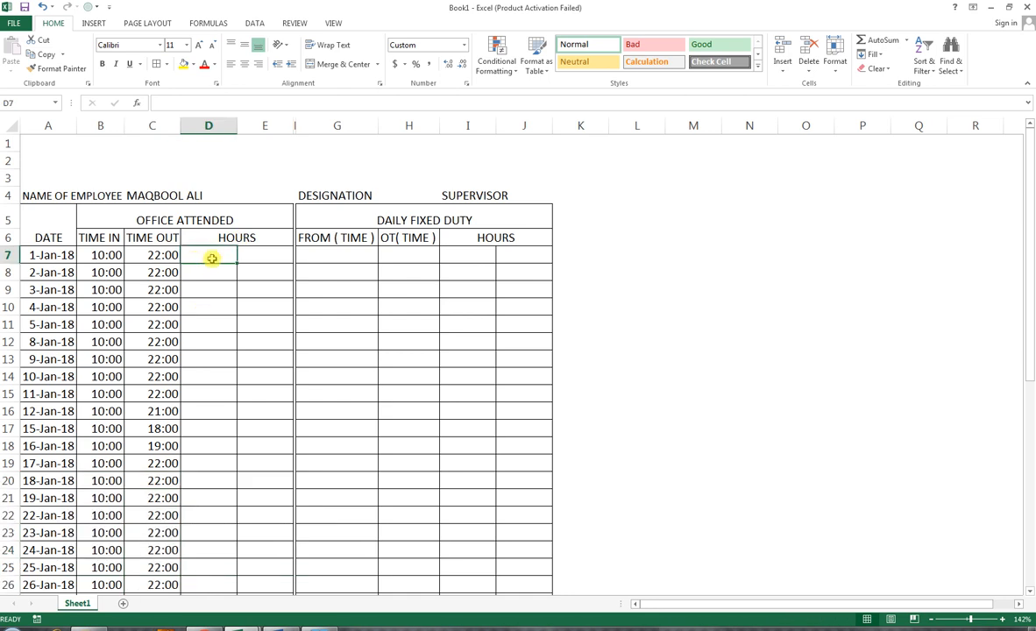
{"action": "type", "text": "="}
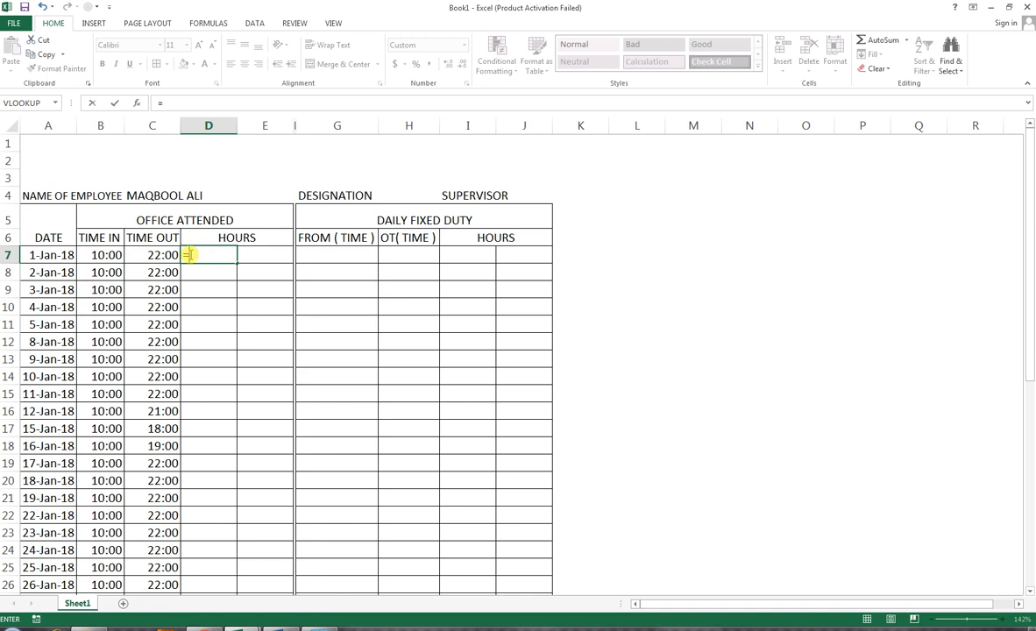
{"action": "left_click", "coordinate": [152, 255]}
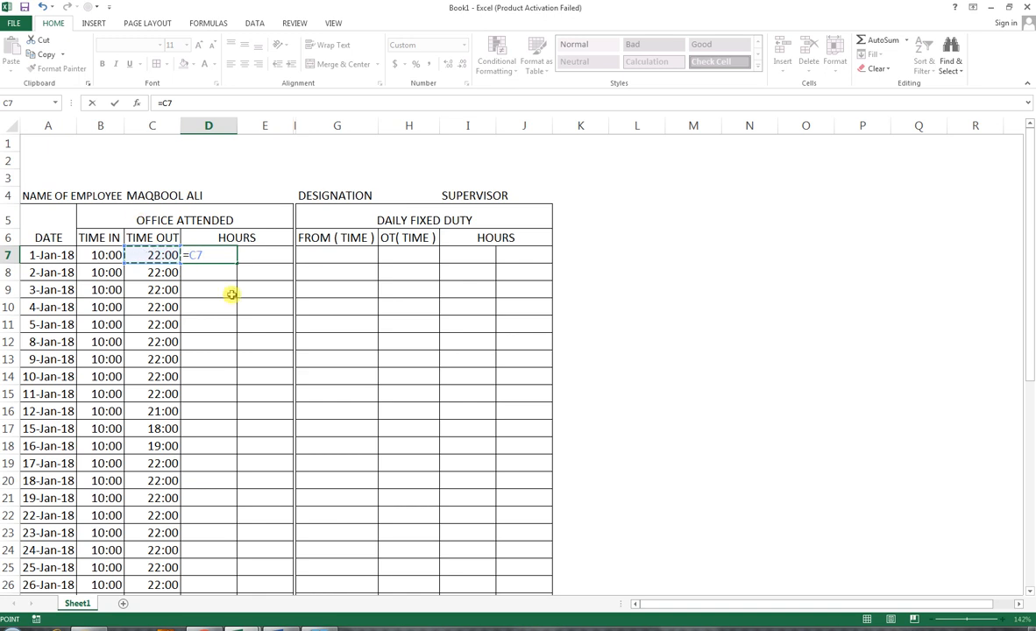
{"action": "type", "text": "-"}
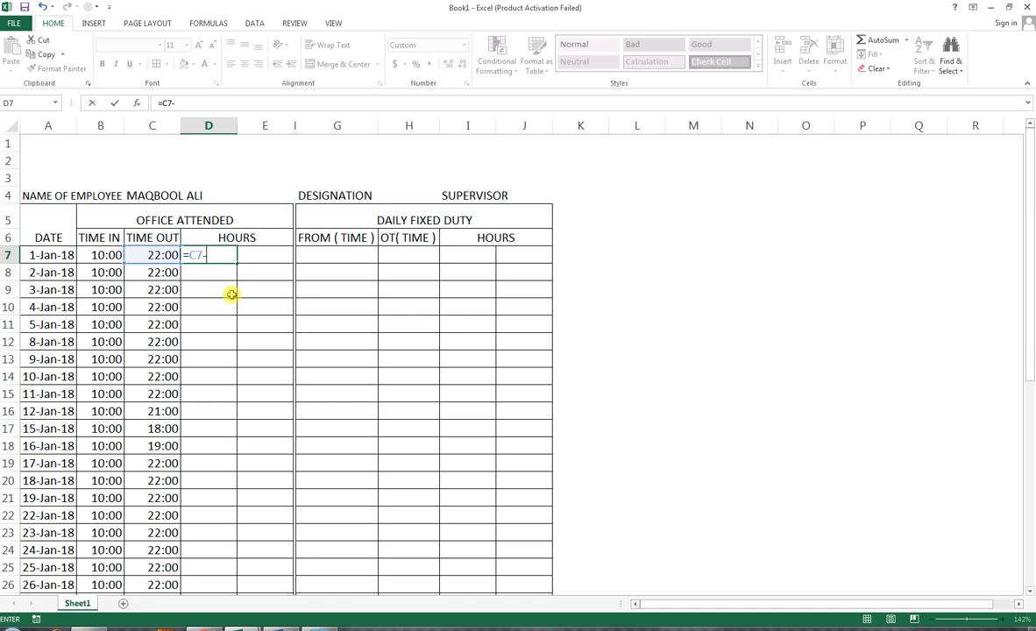
{"action": "left_click", "coordinate": [107, 256]}
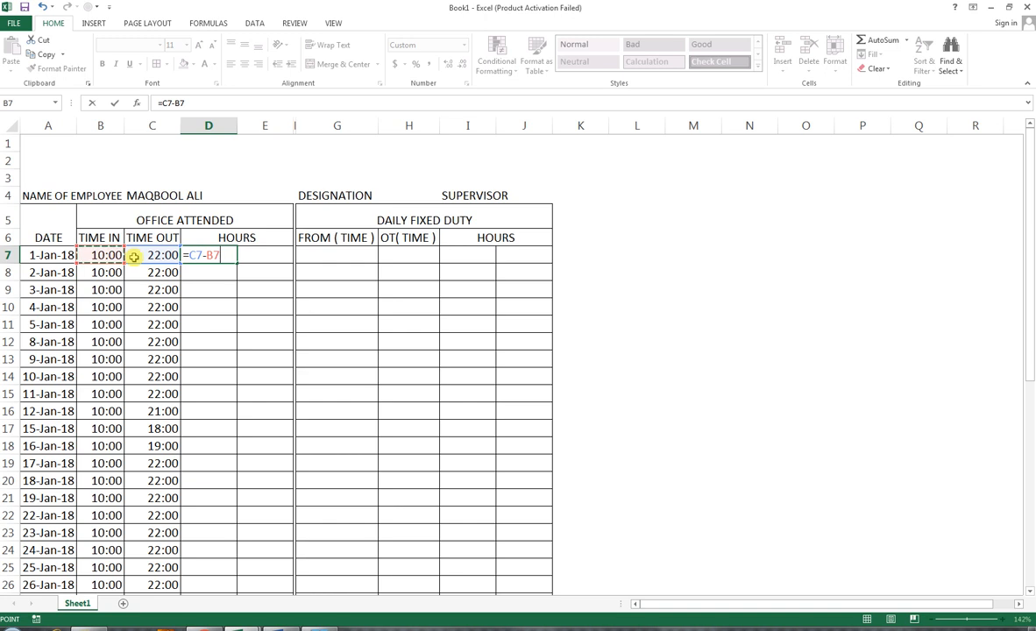
{"action": "key", "text": "Return"}
Step: Copy the hours formula from D7 down to D29
{"action": "left_click", "coordinate": [221, 255]}
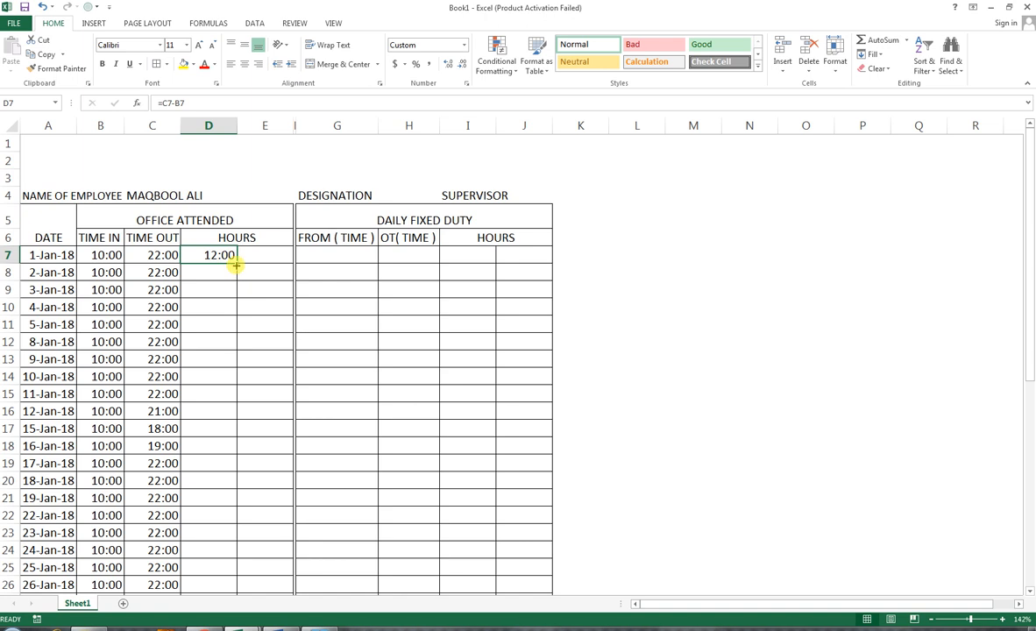
{"action": "left_click_drag", "start_coordinate": [236, 266], "coordinate": [228, 551]}
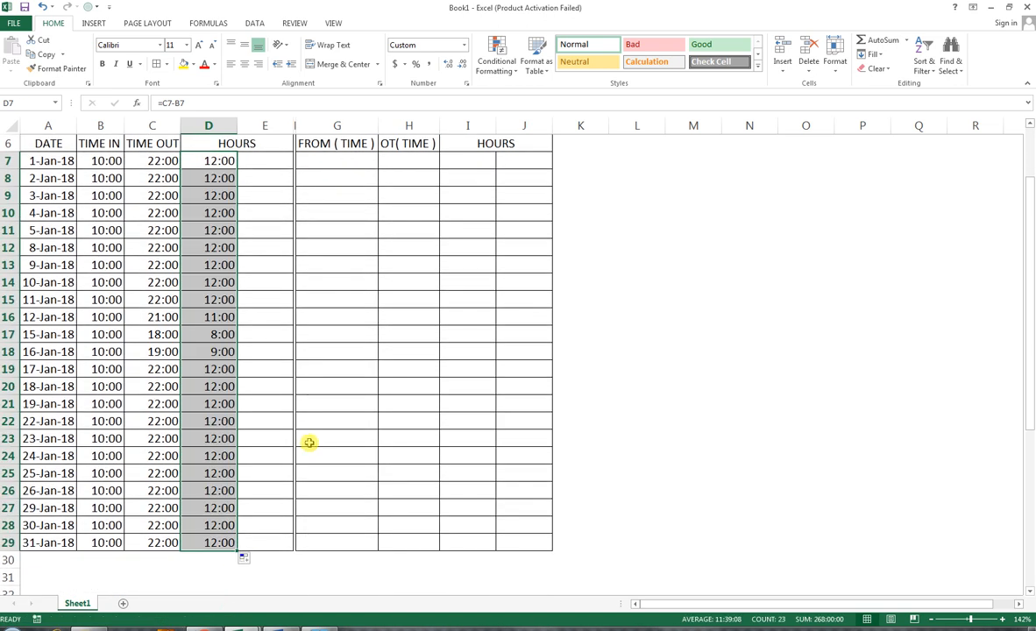
{"action": "scroll", "coordinate": [309, 443], "scroll_direction": "up", "scroll_amount": 1}
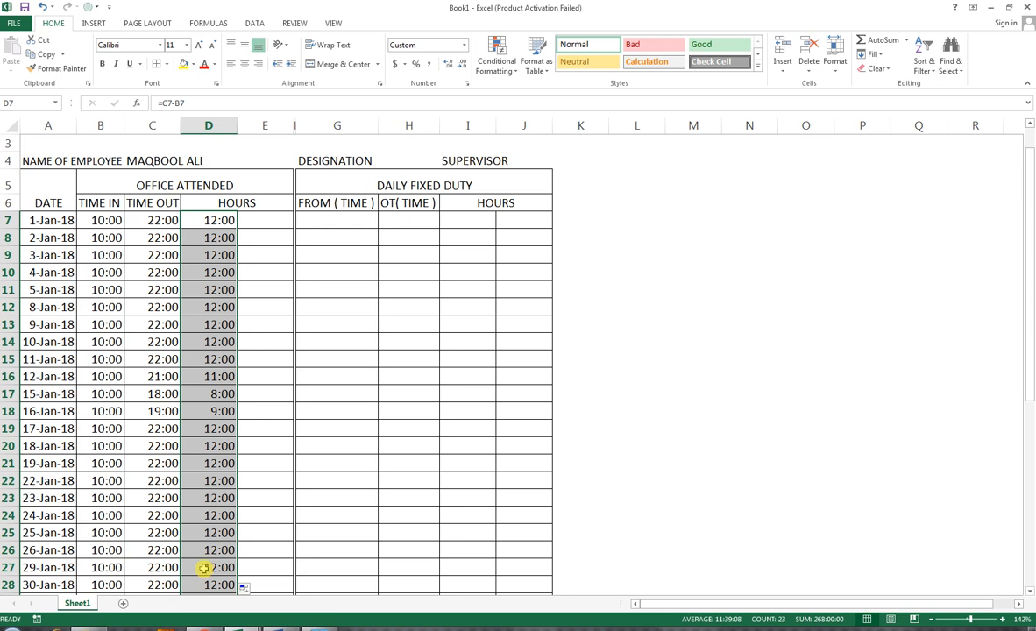
{"action": "scroll", "coordinate": [210, 572], "scroll_direction": "down", "scroll_amount": 1}
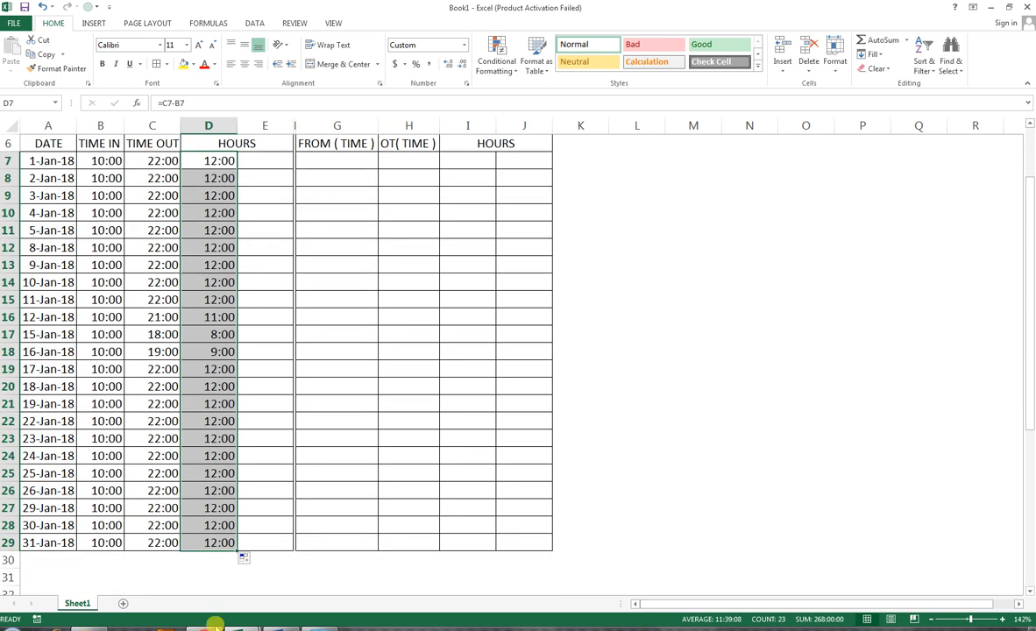
Step: Enter a SUM formula in D30 totalling the hours in D7:D29
{"action": "left_click", "coordinate": [199, 557]}
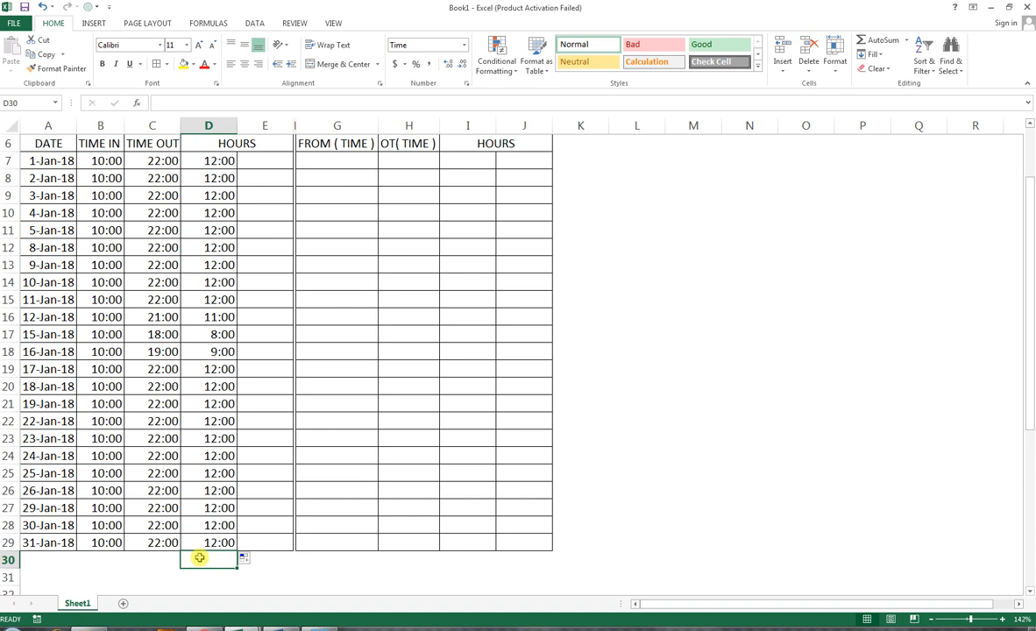
{"action": "type", "text": "=SU,"}
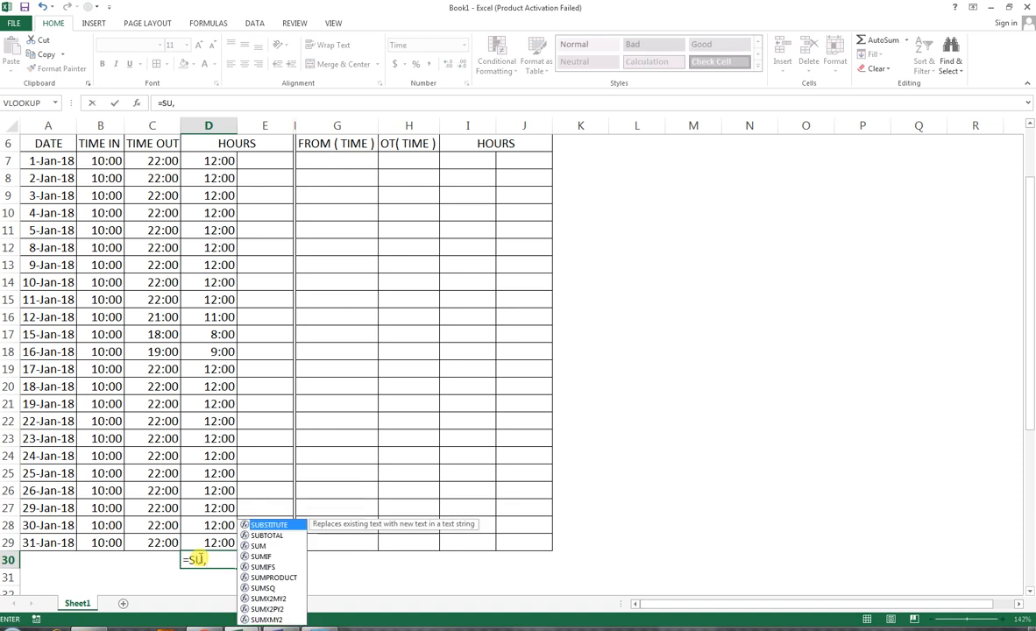
{"action": "key", "text": "BackSpace"}
{"action": "key", "text": "BackSpace"}
{"action": "type", "text": "U"}
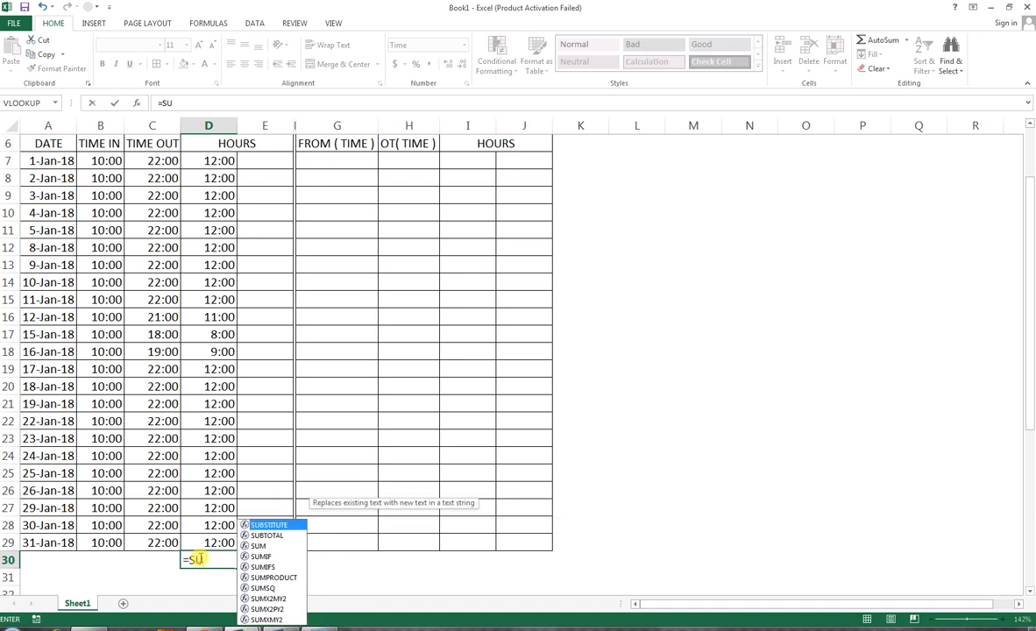
{"action": "type", "text": "M("}
{"action": "key", "text": "Up"}
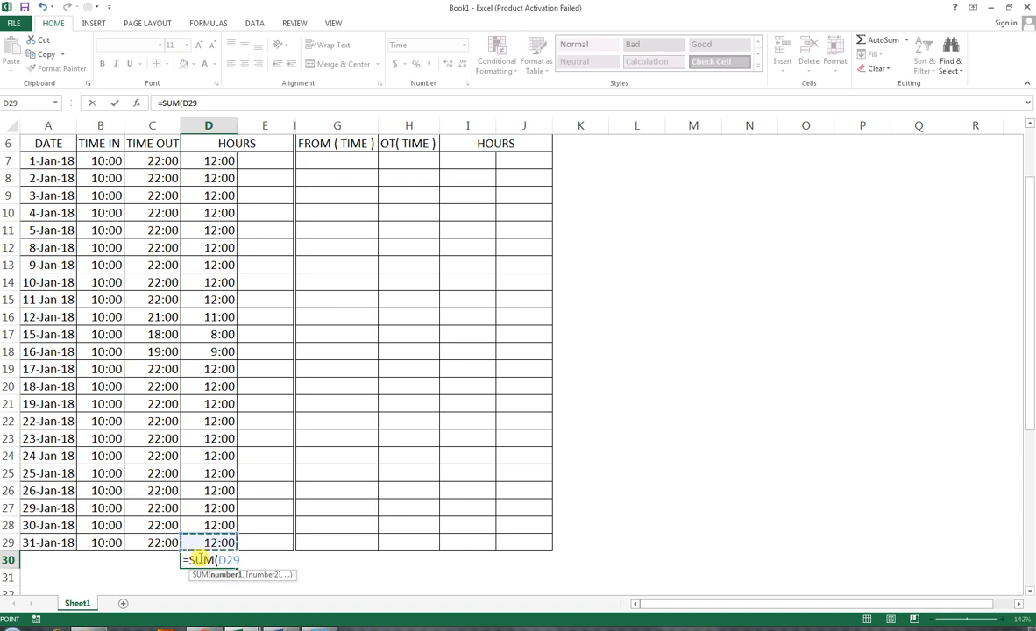
{"action": "key", "text": "ctrl+shift+Up"}
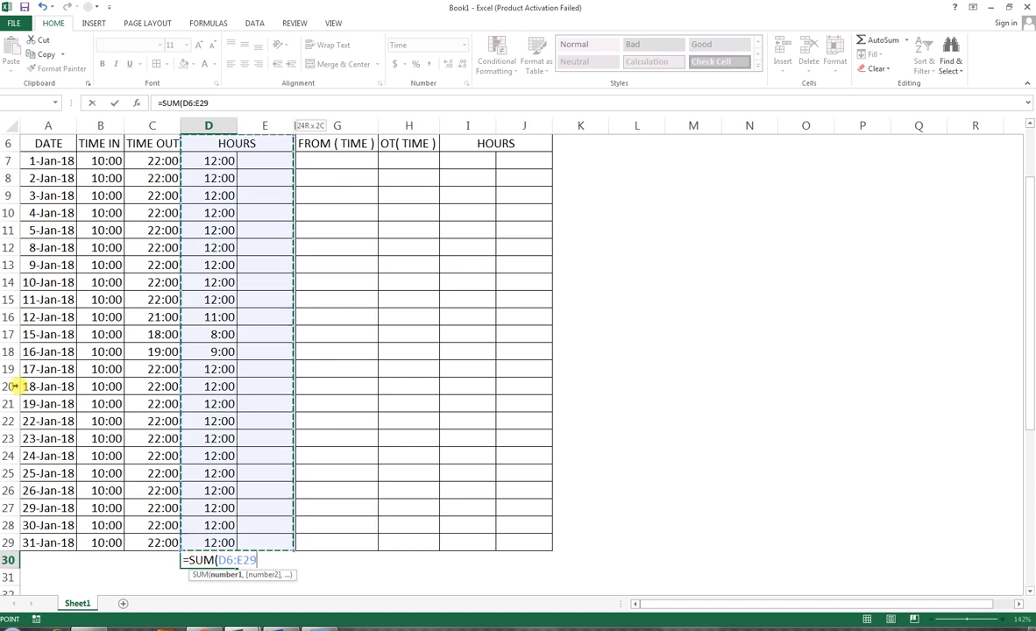
{"action": "left_click_drag", "start_coordinate": [206, 162], "coordinate": [208, 541]}
{"action": "key", "text": "Return"}
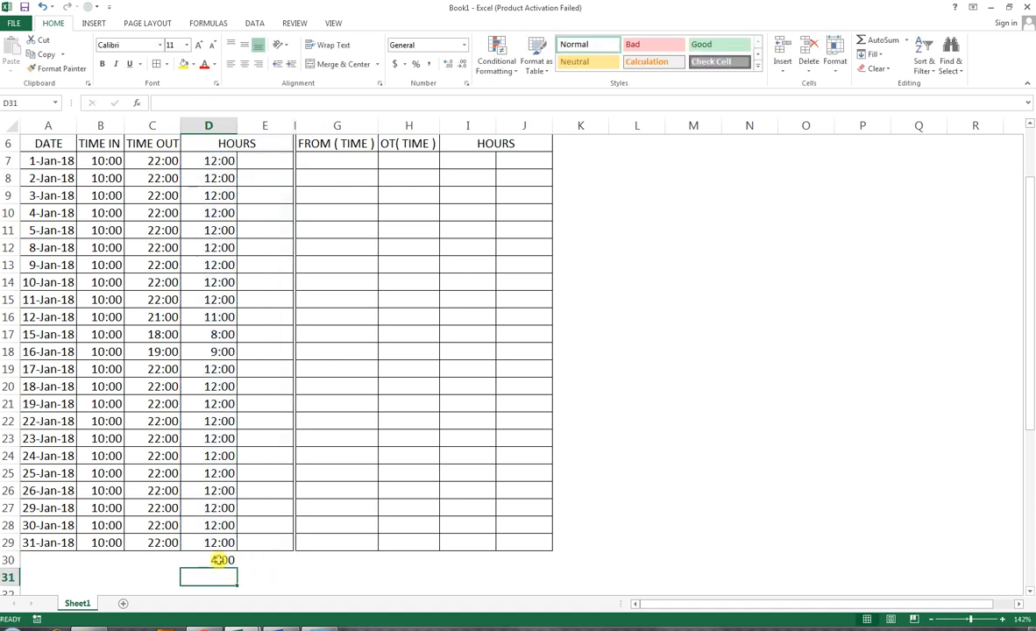
Step: Inspect the hours formula in D7
{"action": "left_click", "coordinate": [219, 560]}
{"action": "scroll", "coordinate": [263, 552], "scroll_direction": "up", "scroll_amount": 1}
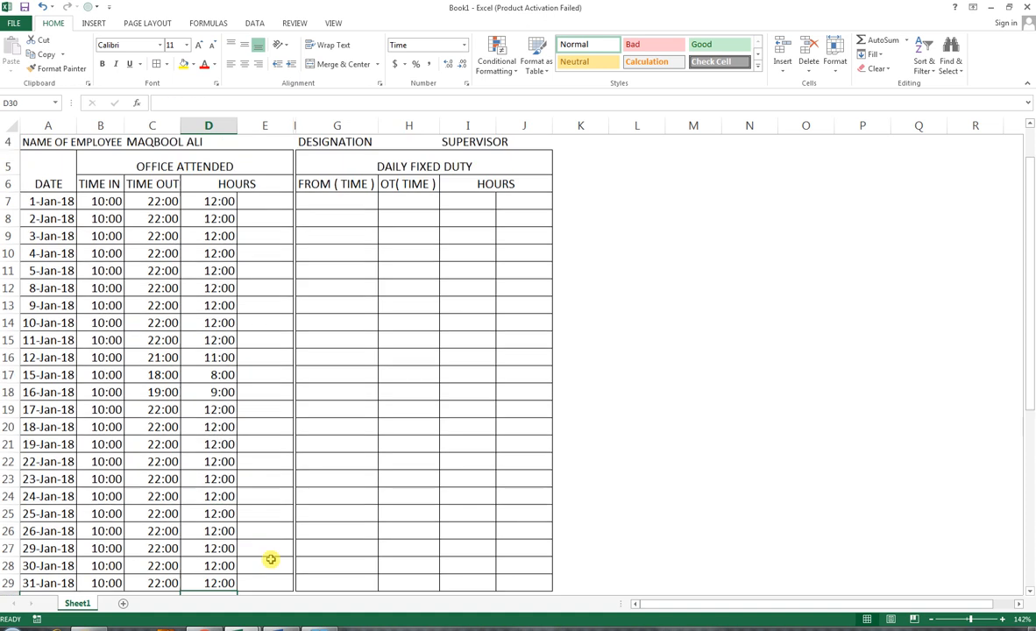
{"action": "double_click", "coordinate": [213, 220]}
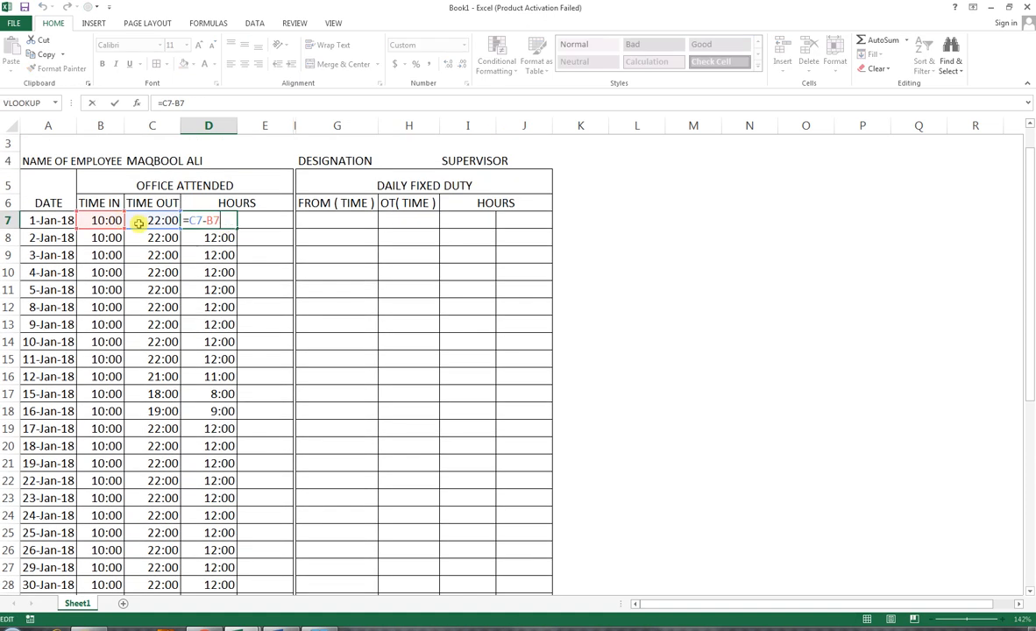
{"action": "key", "text": "Return"}
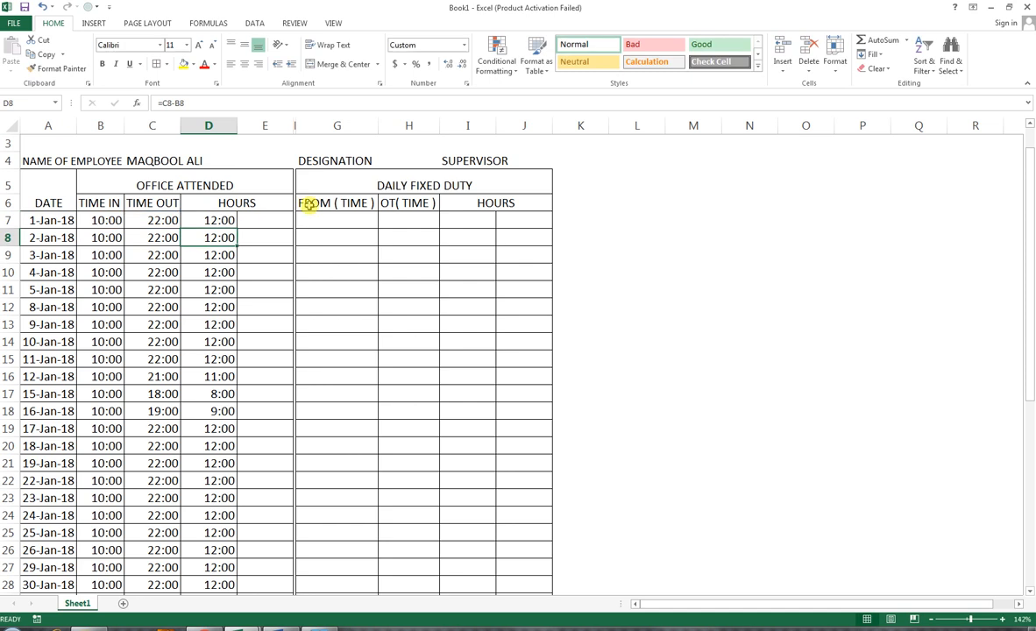
Step: Apply the custom number format [h] to the hours cells D7:D29 so they show whole hours
{"action": "double_click", "coordinate": [235, 226]}
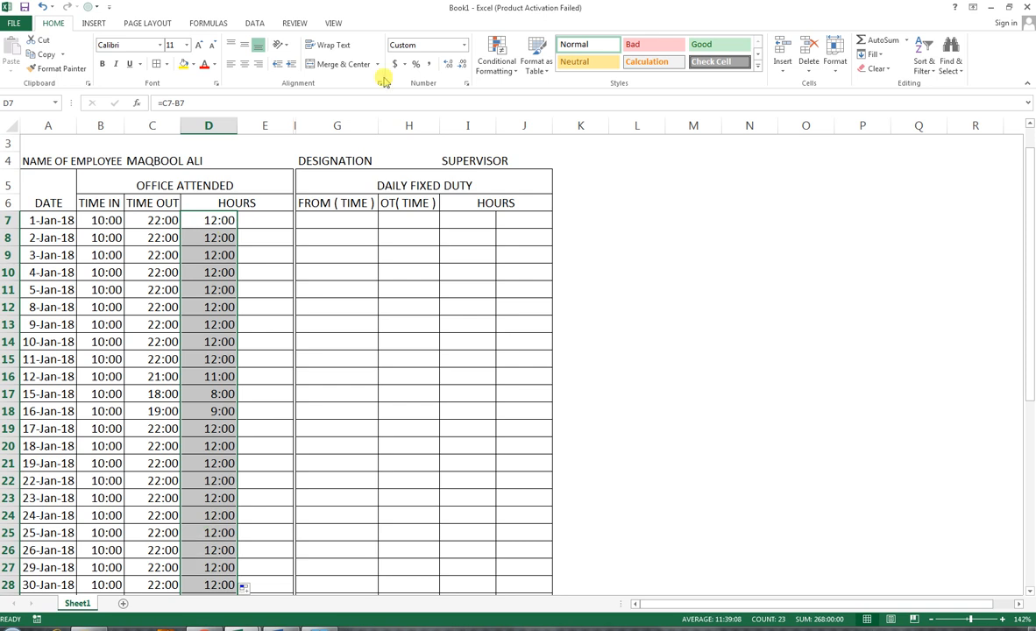
{"action": "left_click", "coordinate": [467, 83]}
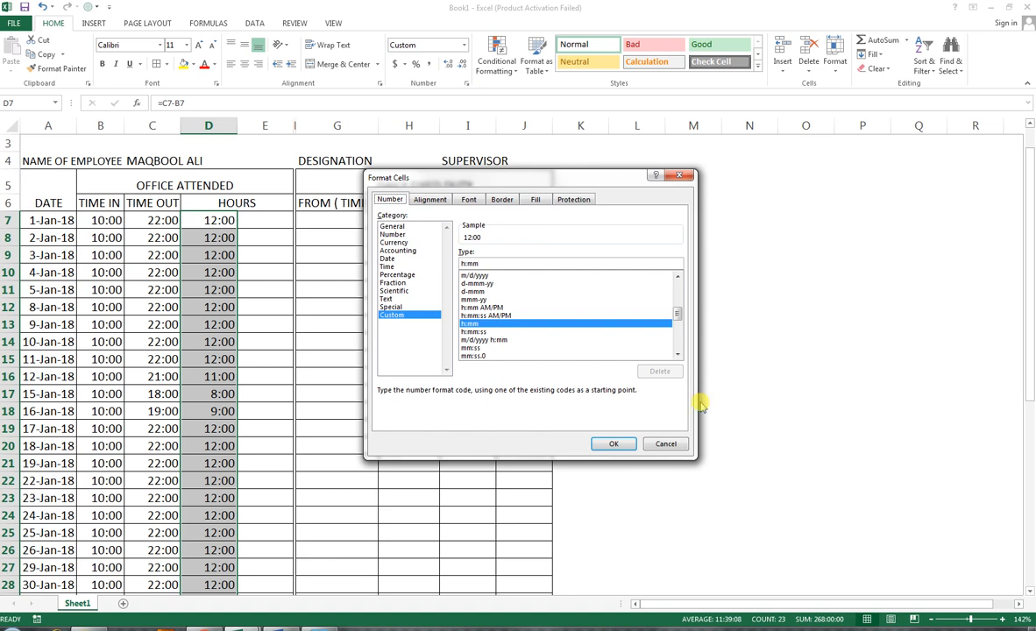
{"action": "left_click", "coordinate": [668, 445]}
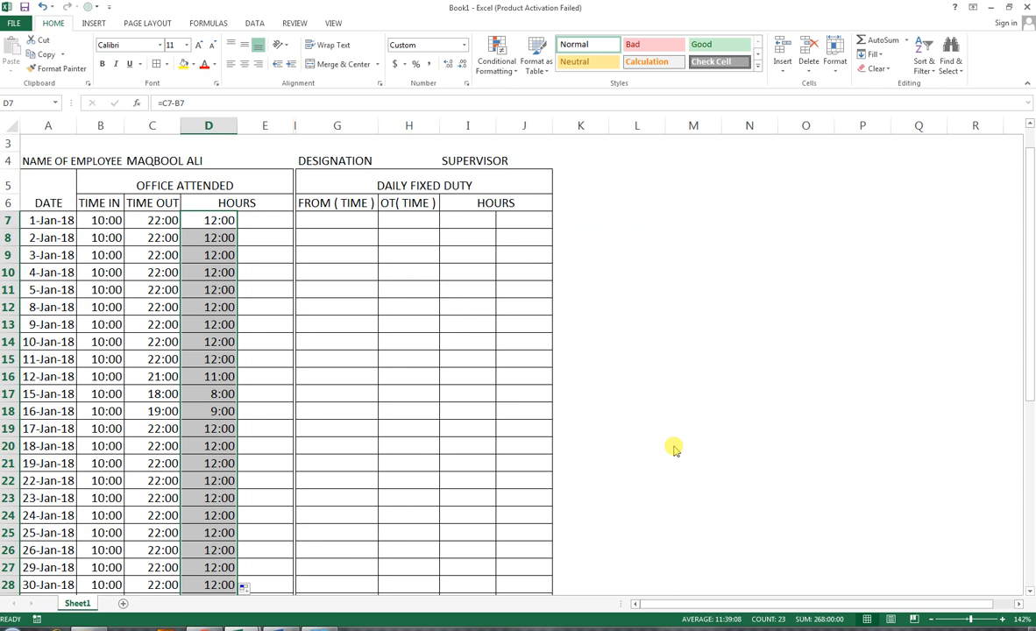
{"action": "key", "text": "ctrl+1"}
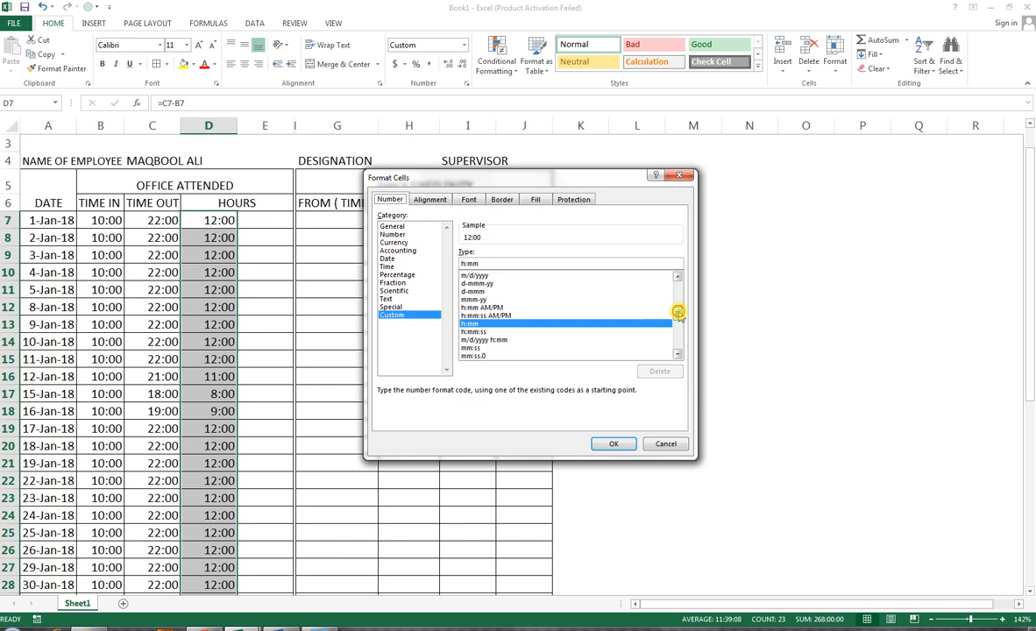
{"action": "left_click_drag", "start_coordinate": [678, 313], "coordinate": [678, 319]}
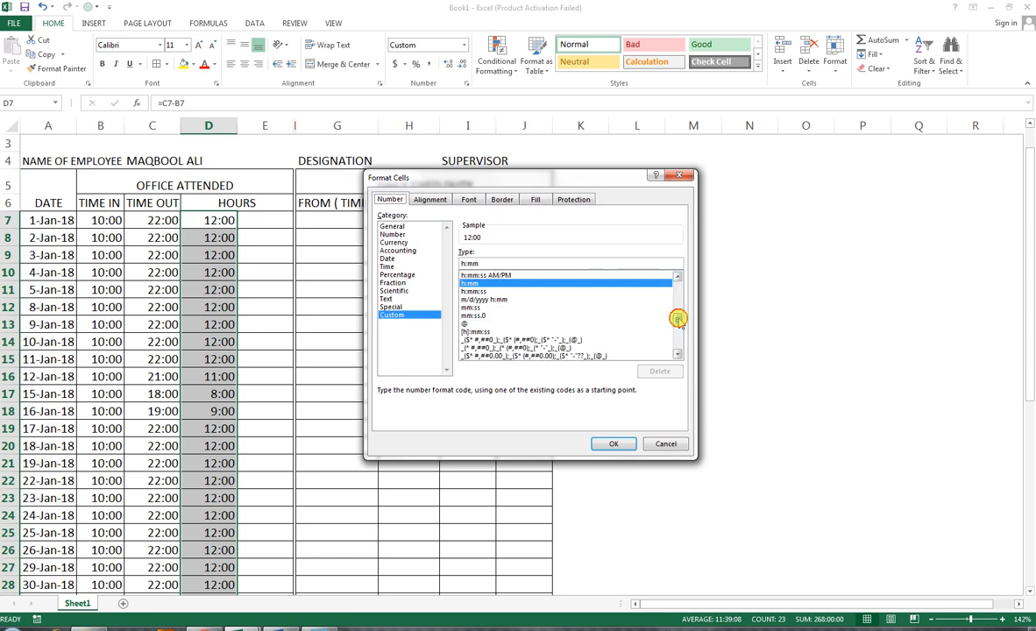
{"action": "left_click", "coordinate": [477, 331]}
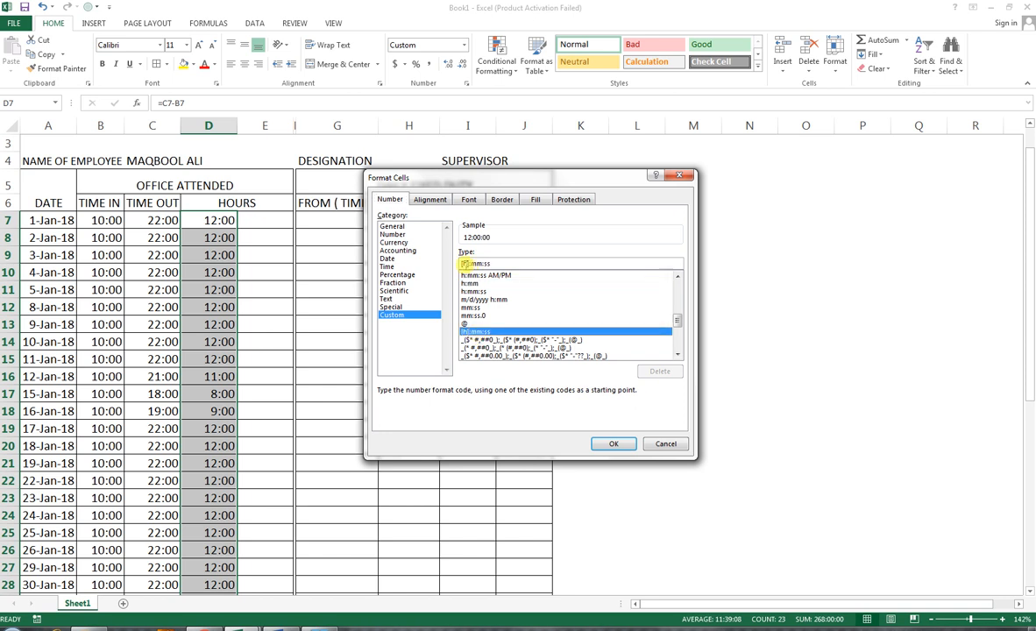
{"action": "left_click_drag", "start_coordinate": [469, 263], "coordinate": [488, 263]}
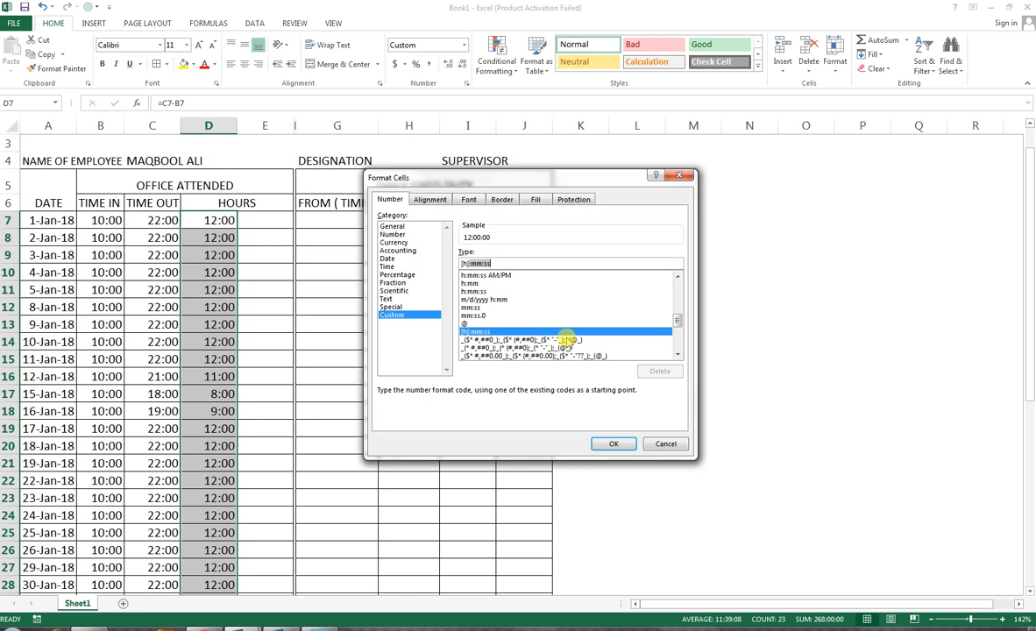
{"action": "key", "text": "BackSpace"}
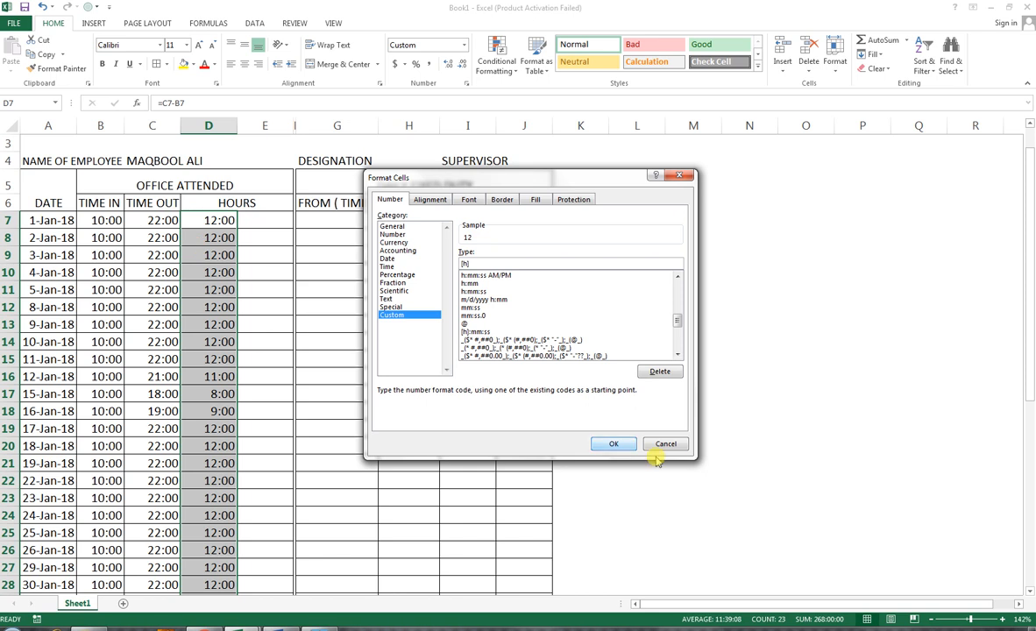
{"action": "left_click", "coordinate": [614, 443]}
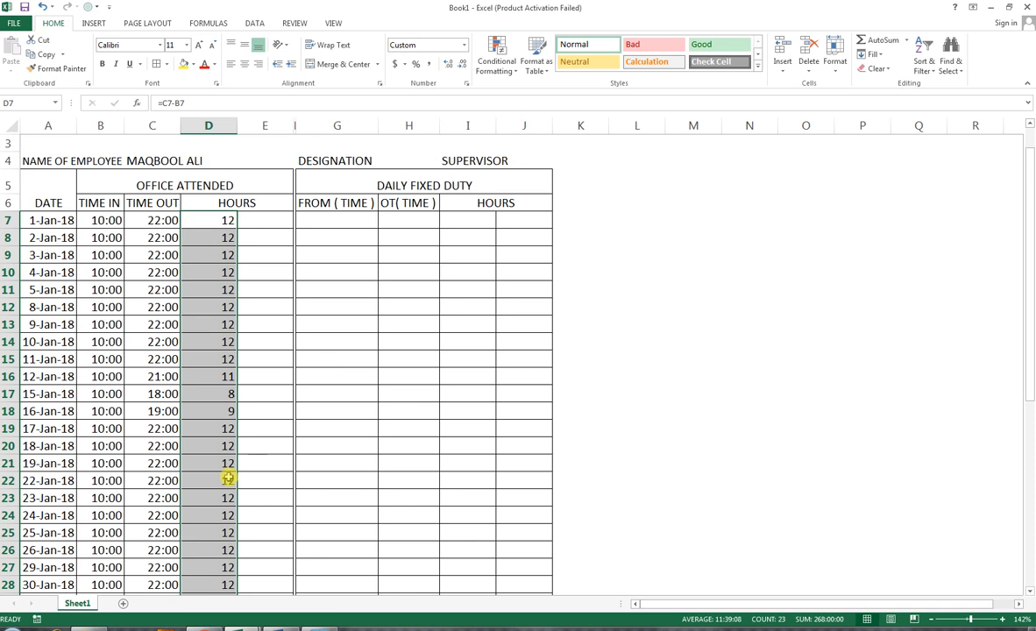
Step: Set D30 to General format and enter =SUM(D7:D29) there to total the hours
{"action": "scroll", "coordinate": [208, 414], "scroll_direction": "down", "scroll_amount": 1}
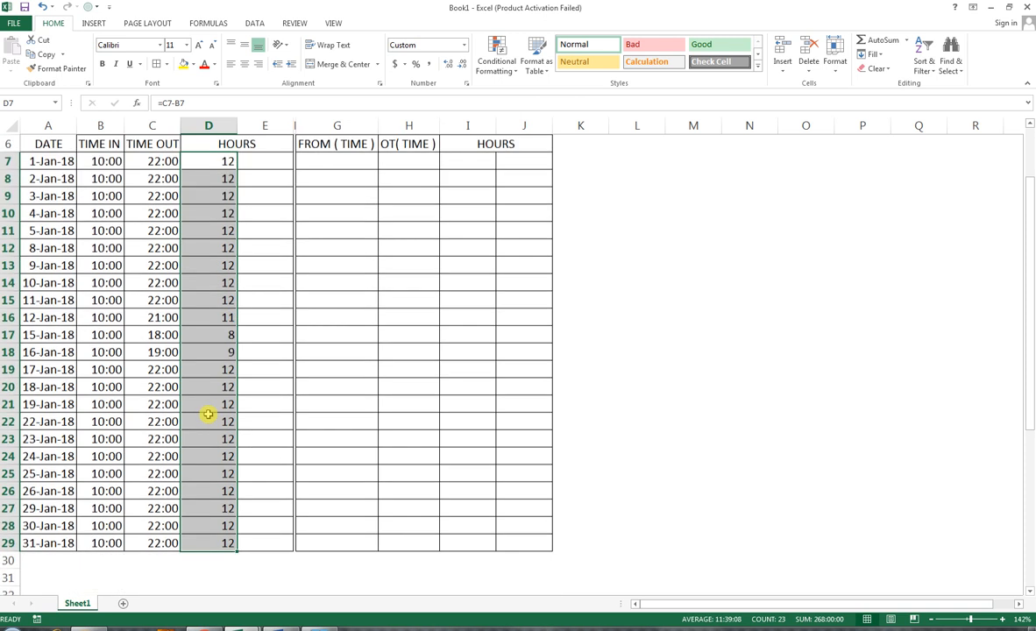
{"action": "left_click", "coordinate": [212, 559]}
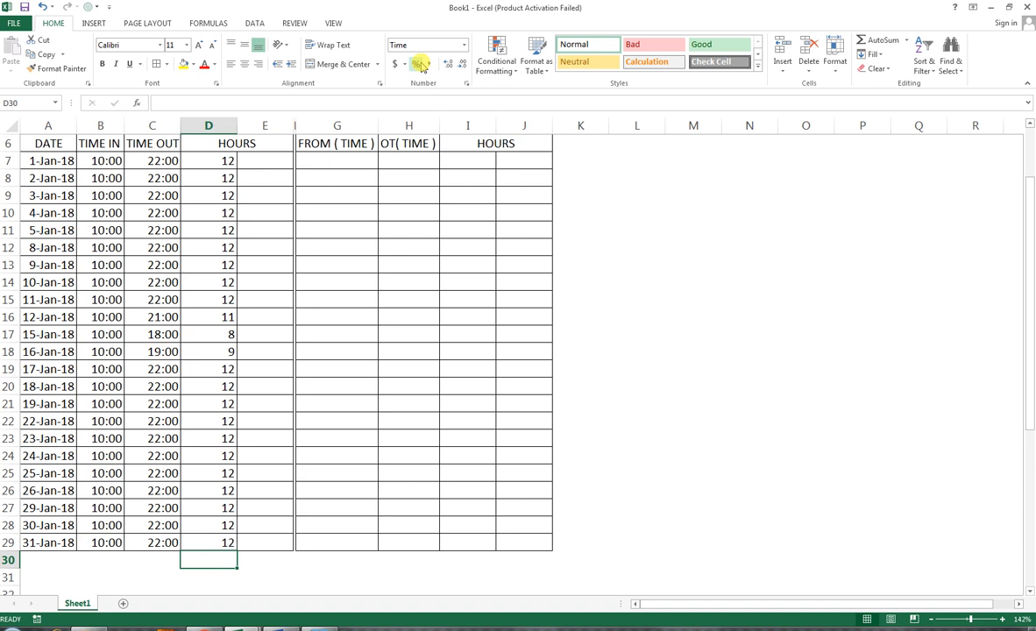
{"action": "left_click", "coordinate": [465, 45]}
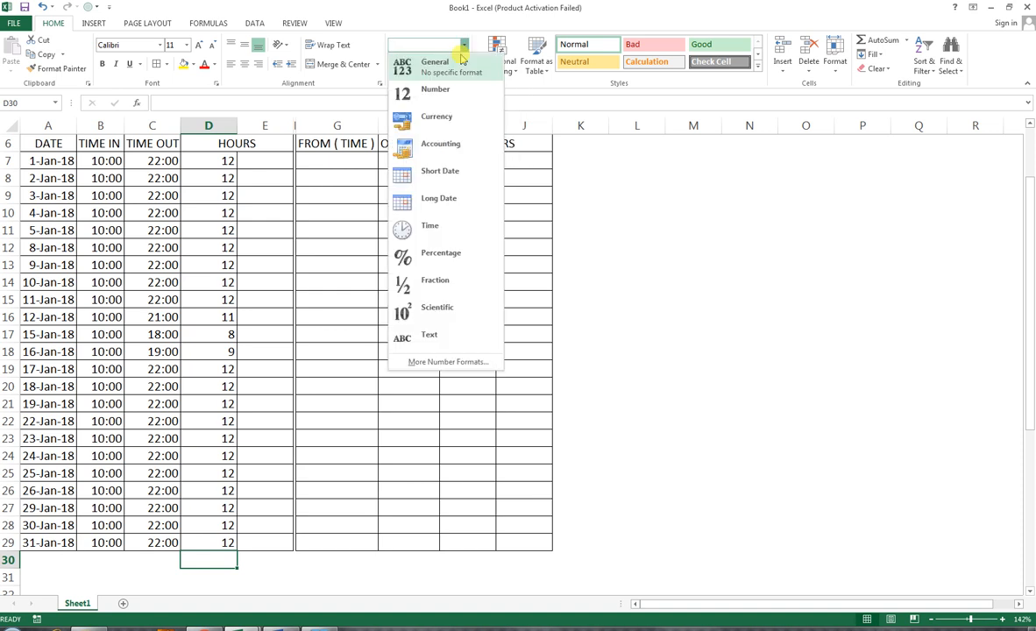
{"action": "left_click", "coordinate": [462, 59]}
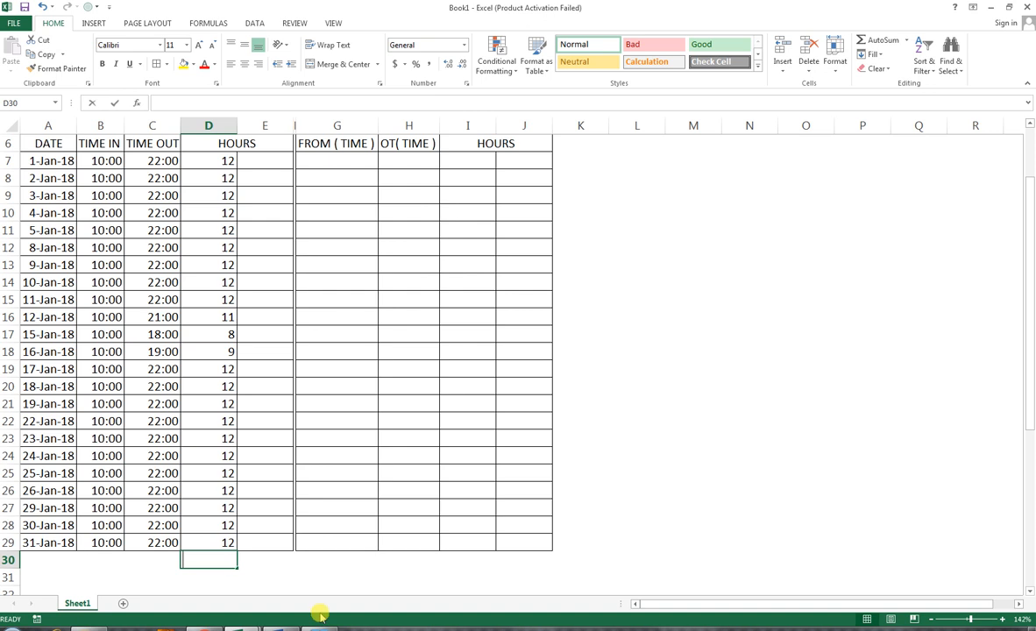
{"action": "type", "text": "=SUM"}
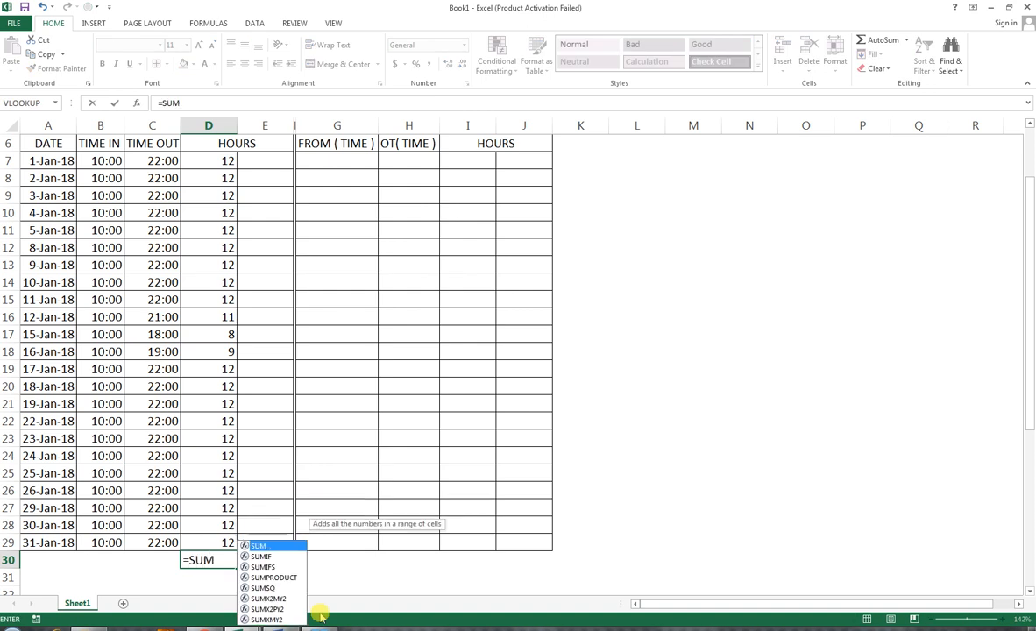
{"action": "type", "text": "("}
{"action": "left_click_drag", "start_coordinate": [214, 542], "coordinate": [212, 228]}
{"action": "key", "text": "Return"}
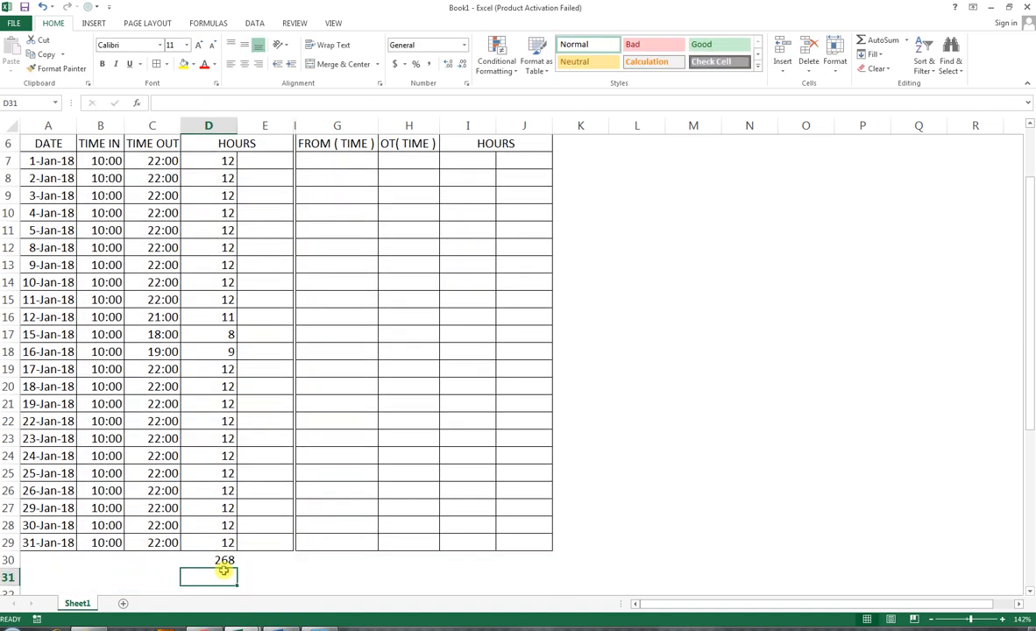
Step: Apply outside borders to the total cells D30:E30
{"action": "left_click_drag", "start_coordinate": [221, 561], "coordinate": [241, 557]}
{"action": "left_click", "coordinate": [167, 64]}
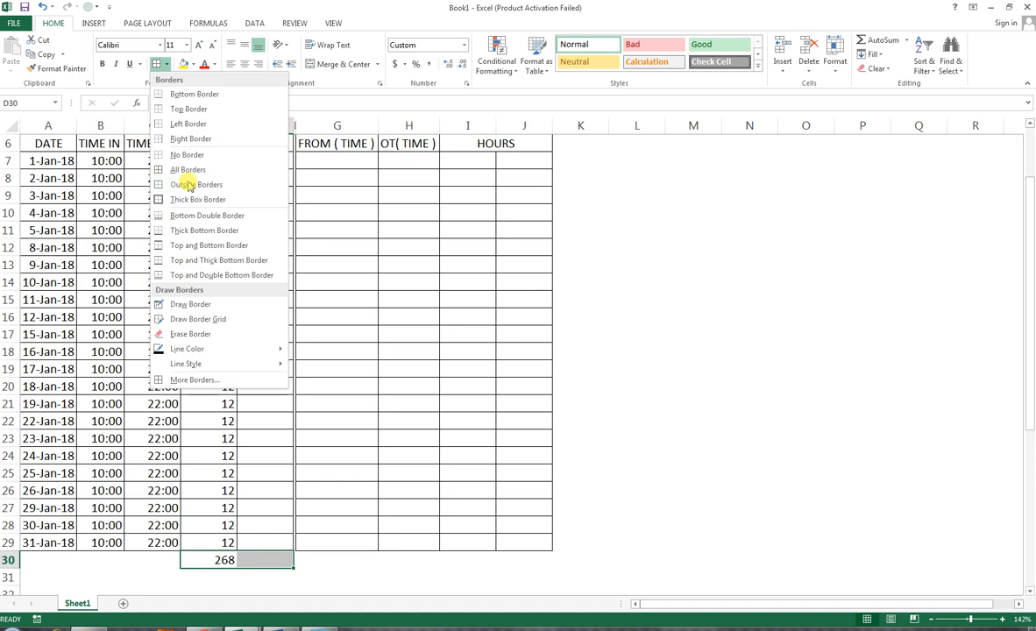
{"action": "left_click", "coordinate": [179, 180]}
{"action": "left_click_drag", "start_coordinate": [264, 541], "coordinate": [57, 198]}
{"action": "scroll", "coordinate": [324, 226], "scroll_direction": "down", "scroll_amount": 4}
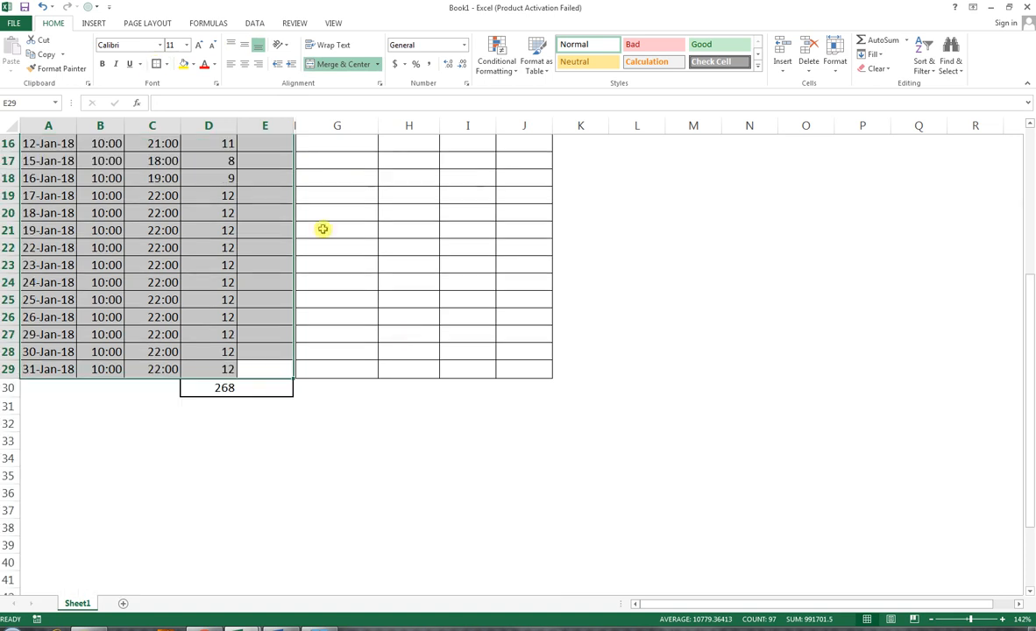
{"action": "scroll", "coordinate": [315, 347], "scroll_direction": "up", "scroll_amount": 1}
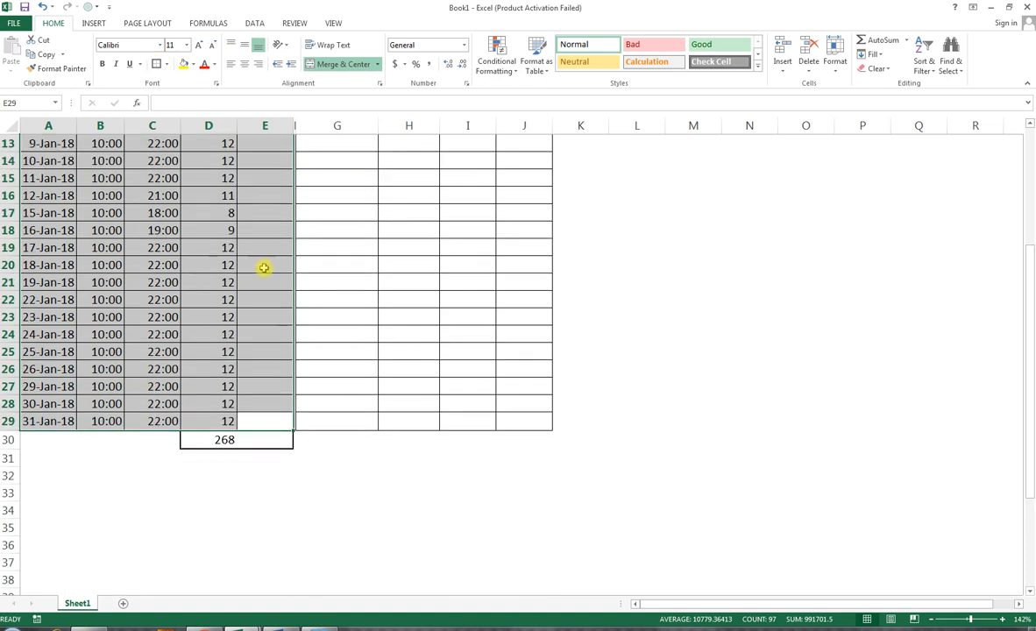
{"action": "scroll", "coordinate": [254, 228], "scroll_direction": "up", "scroll_amount": 1}
{"action": "scroll", "coordinate": [266, 248], "scroll_direction": "up", "scroll_amount": 2}
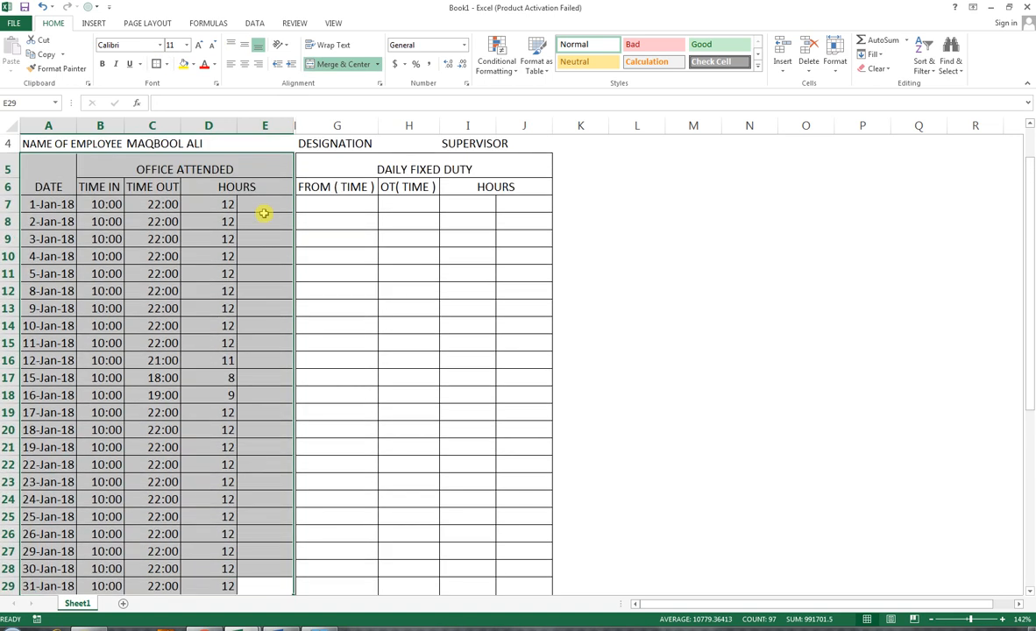
Step: Fill E7:E29 with the label hrs and centre those labels
{"action": "left_click", "coordinate": [264, 211]}
{"action": "type", "text": "hrs"}
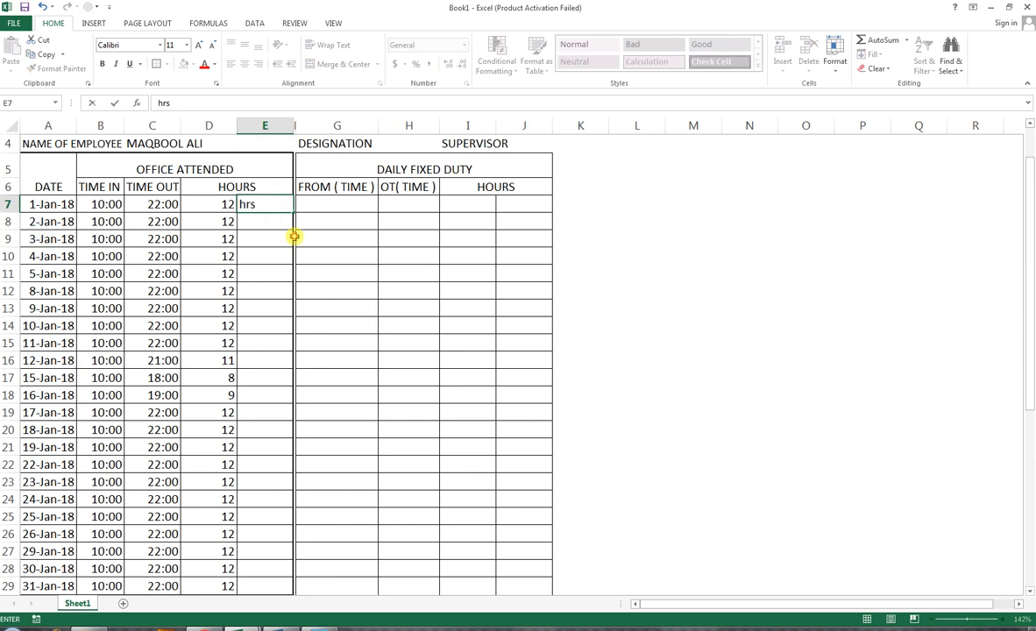
{"action": "key", "text": "Return"}
{"action": "left_click", "coordinate": [260, 200]}
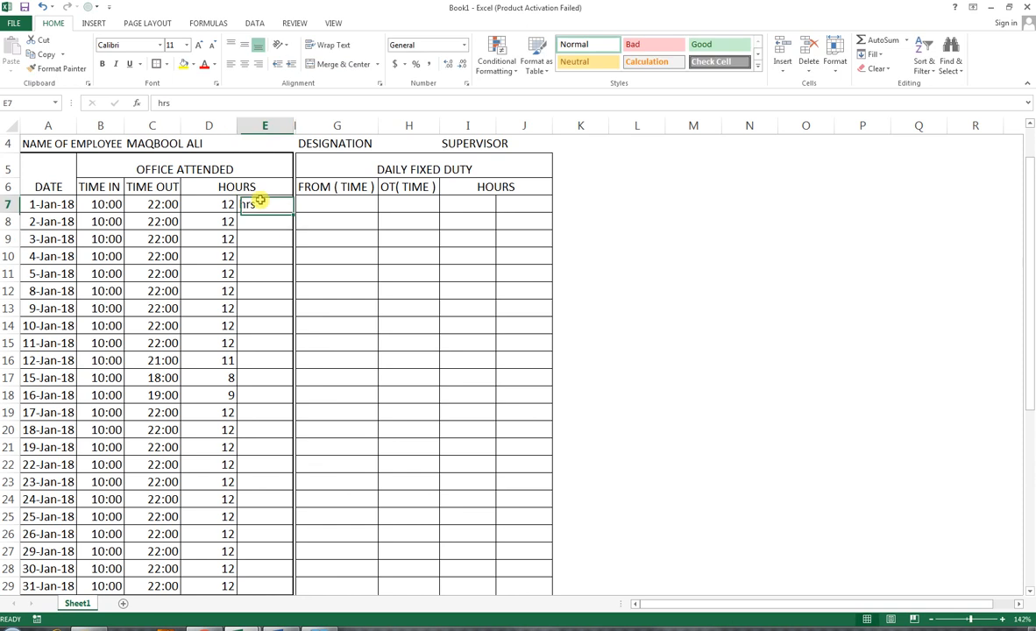
{"action": "double_click", "coordinate": [293, 211]}
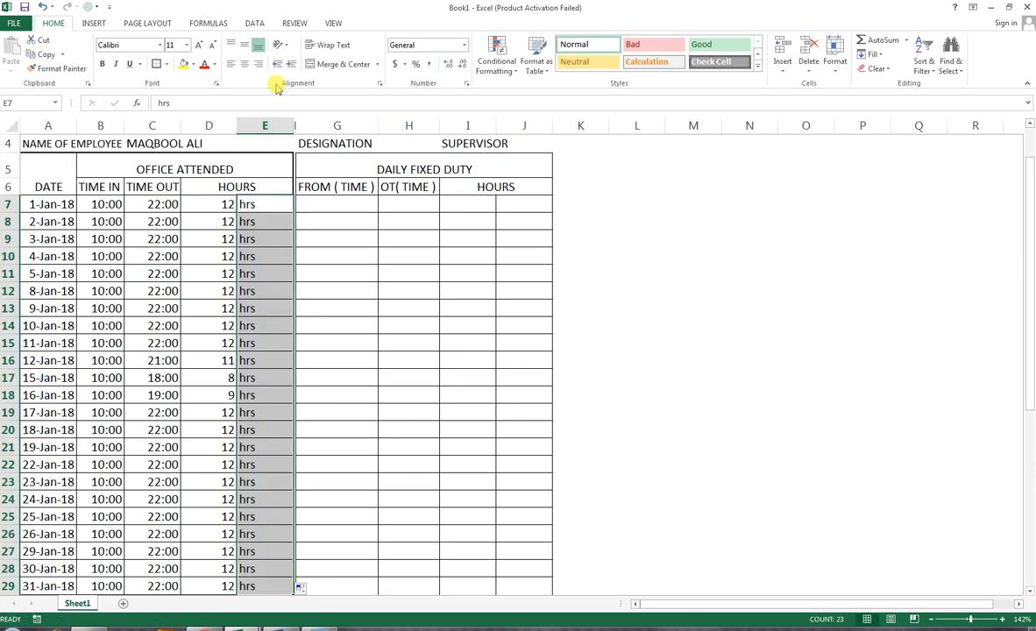
{"action": "left_click", "coordinate": [245, 64]}
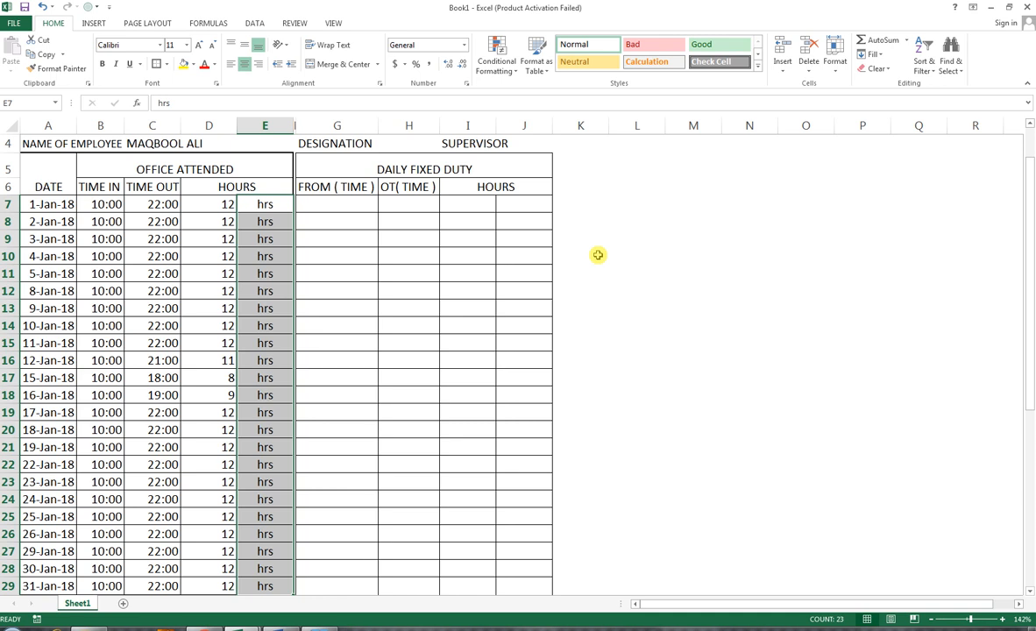
Step: Enter 10:00 as the daily fixed duty start time in G7 and fill it down to G20
{"action": "left_click", "coordinate": [338, 206]}
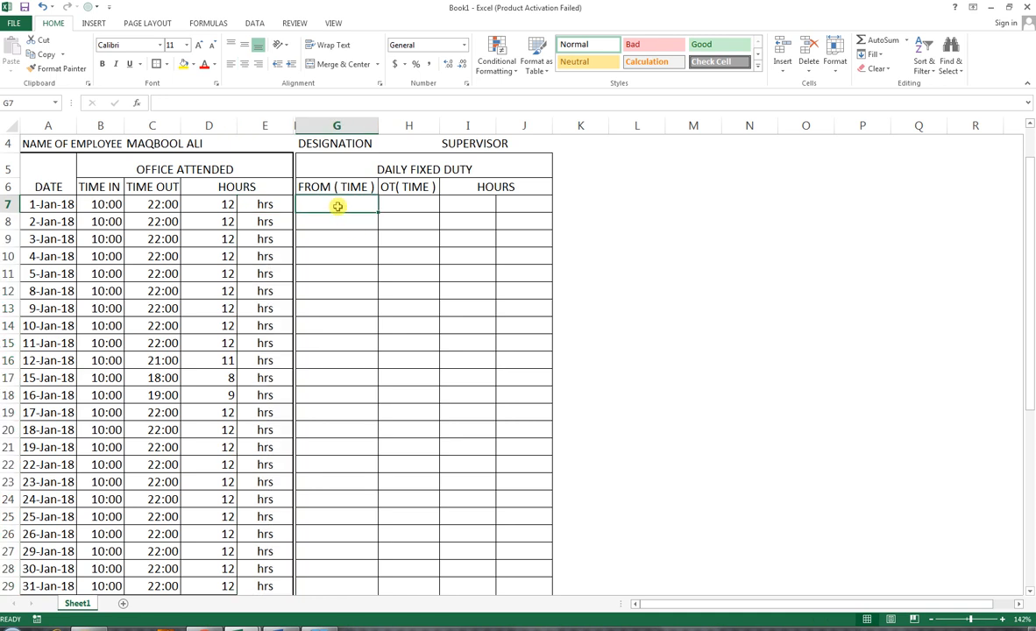
{"action": "type", "text": "10:00"}
{"action": "key", "text": "Return"}
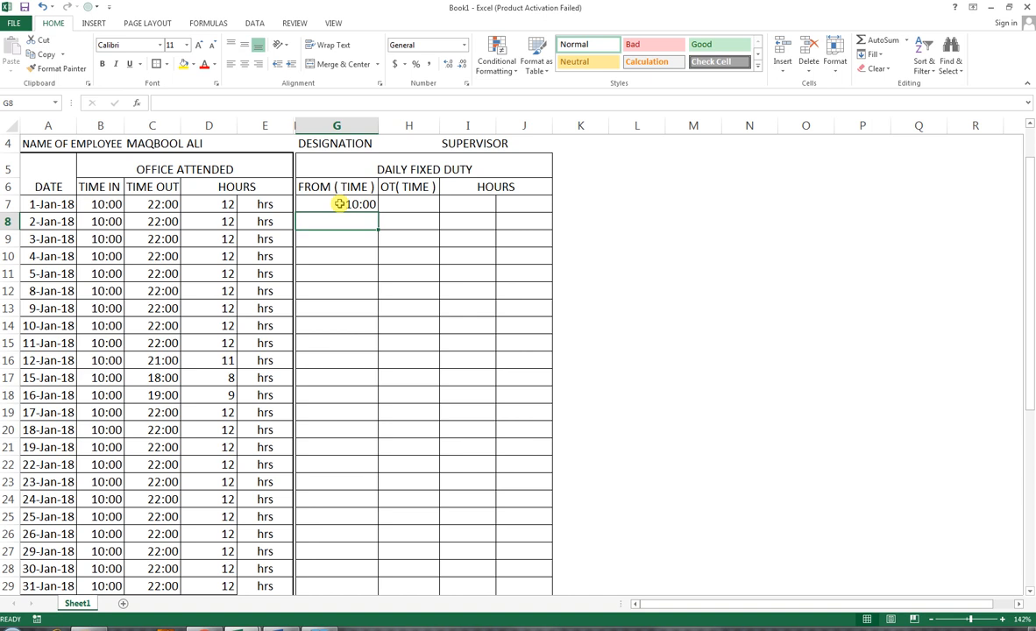
{"action": "left_click_drag", "start_coordinate": [339, 204], "coordinate": [357, 425]}
{"action": "key", "text": "ctrl+d"}
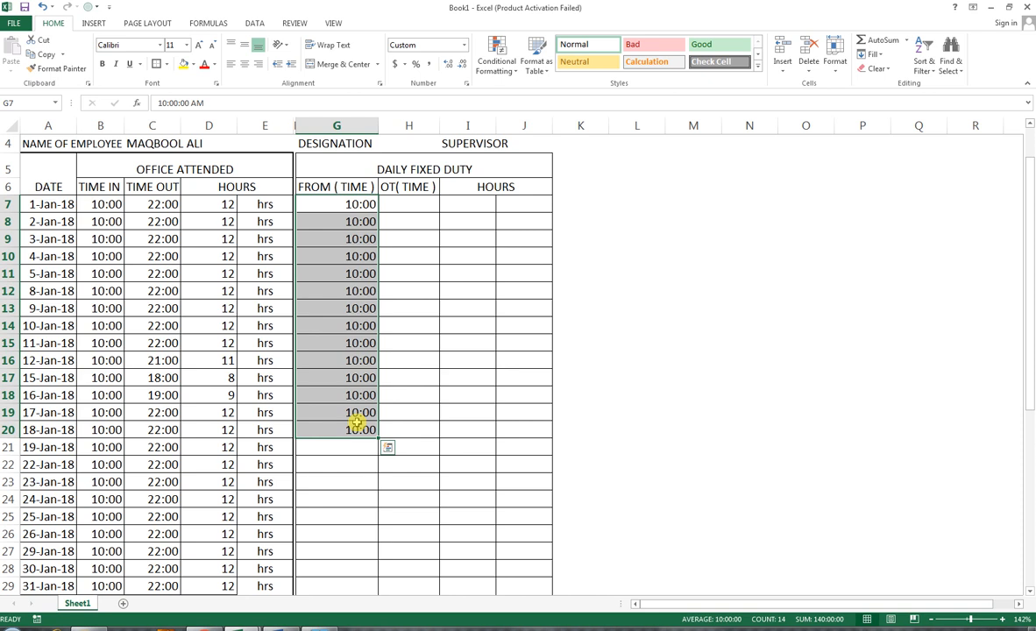
{"action": "key", "text": "ctrl+q"}
{"action": "left_click", "coordinate": [361, 429]}
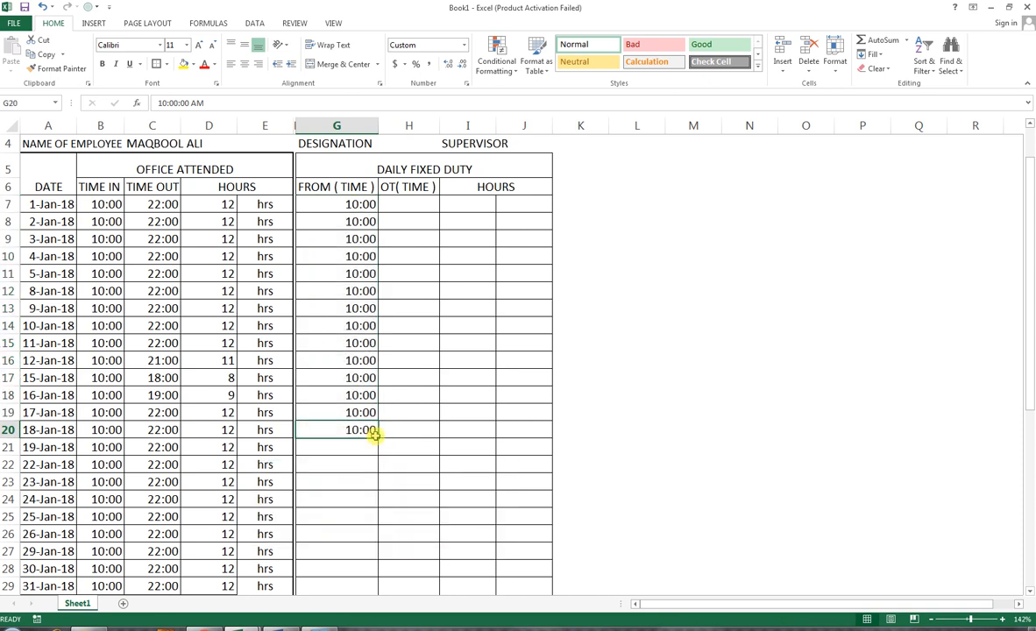
Step: Extend the 10:00 start times down to row 29 and fill 18:00 as the duty end time in H7:H29
{"action": "left_click_drag", "start_coordinate": [352, 203], "coordinate": [367, 507]}
{"action": "scroll", "coordinate": [427, 422], "scroll_direction": "up", "scroll_amount": 2}
{"action": "left_click", "coordinate": [407, 240]}
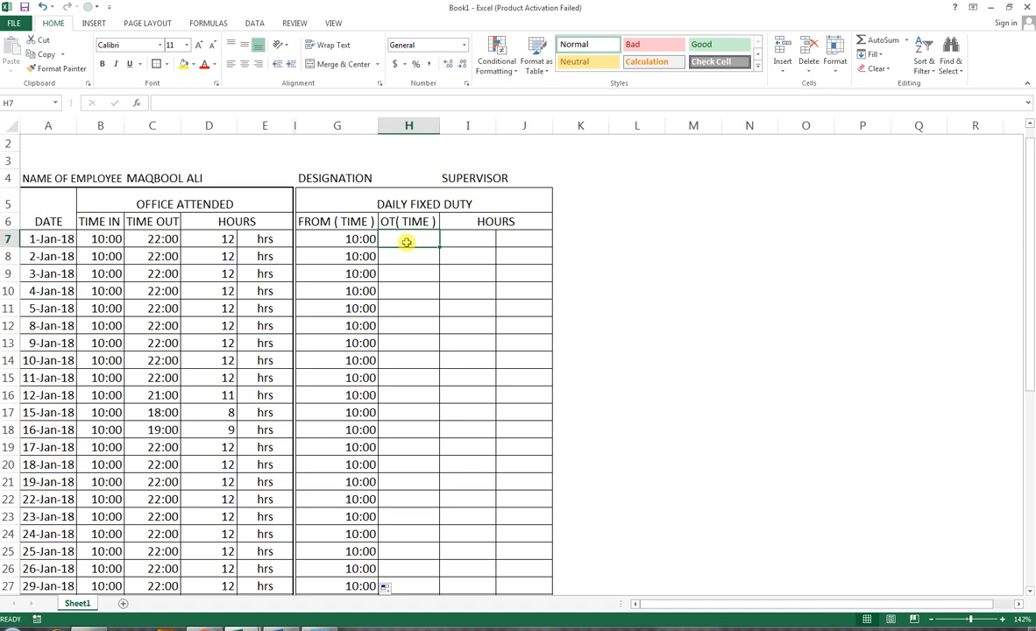
{"action": "type", "text": "18:00"}
{"action": "key", "text": "Return"}
{"action": "left_click", "coordinate": [430, 238]}
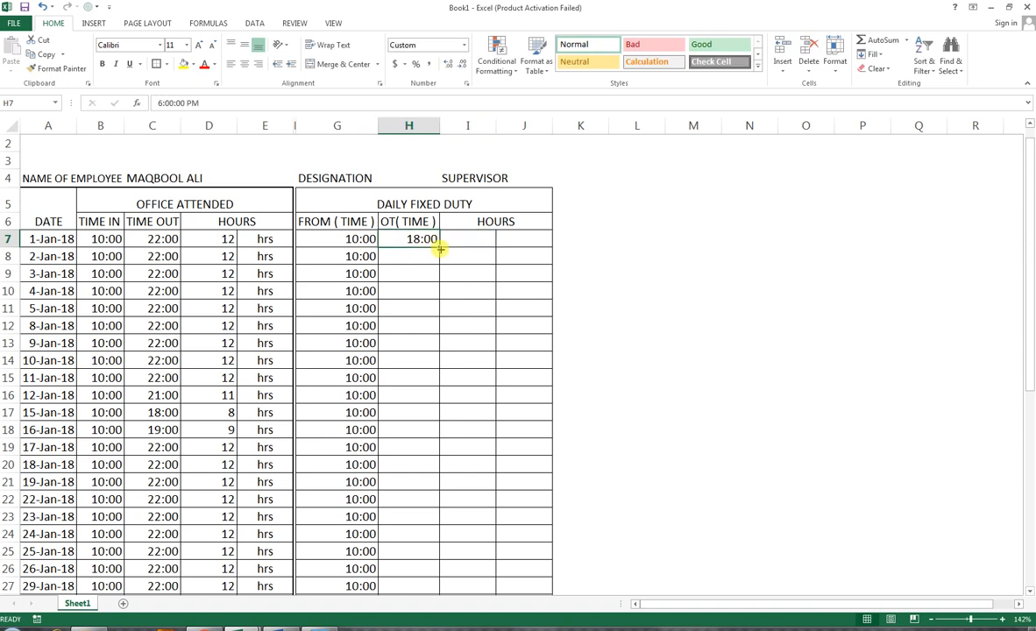
{"action": "double_click", "coordinate": [439, 250]}
{"action": "left_click_drag", "start_coordinate": [427, 241], "coordinate": [443, 574]}
{"action": "key", "text": "ctrl+d"}
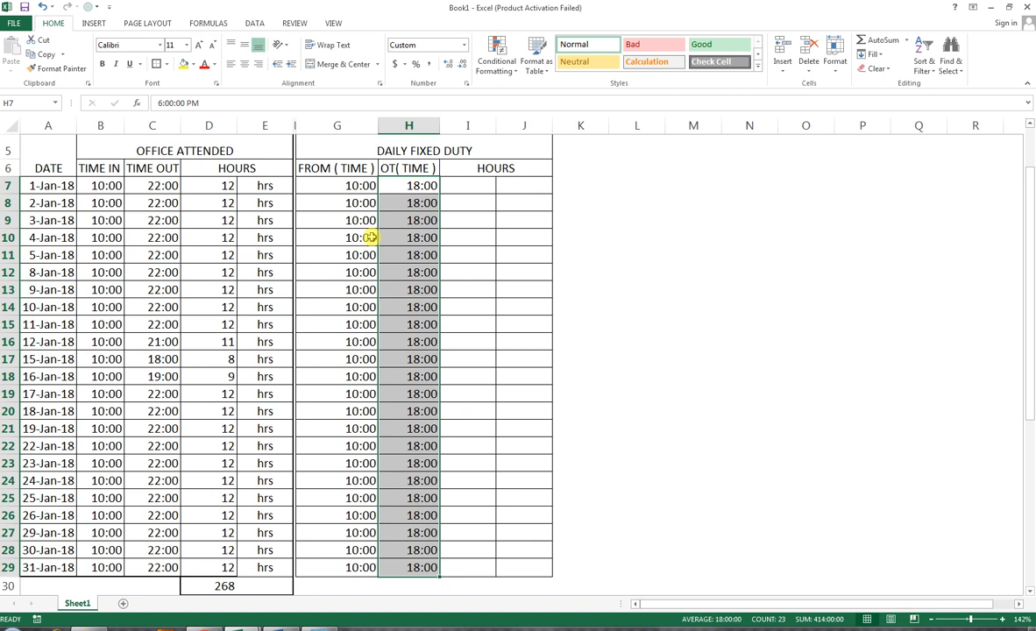
Step: Copy the hrs label from E29 into E30
{"action": "left_click", "coordinate": [268, 567]}
{"action": "key", "text": "ctrl+c"}
{"action": "left_click", "coordinate": [264, 583]}
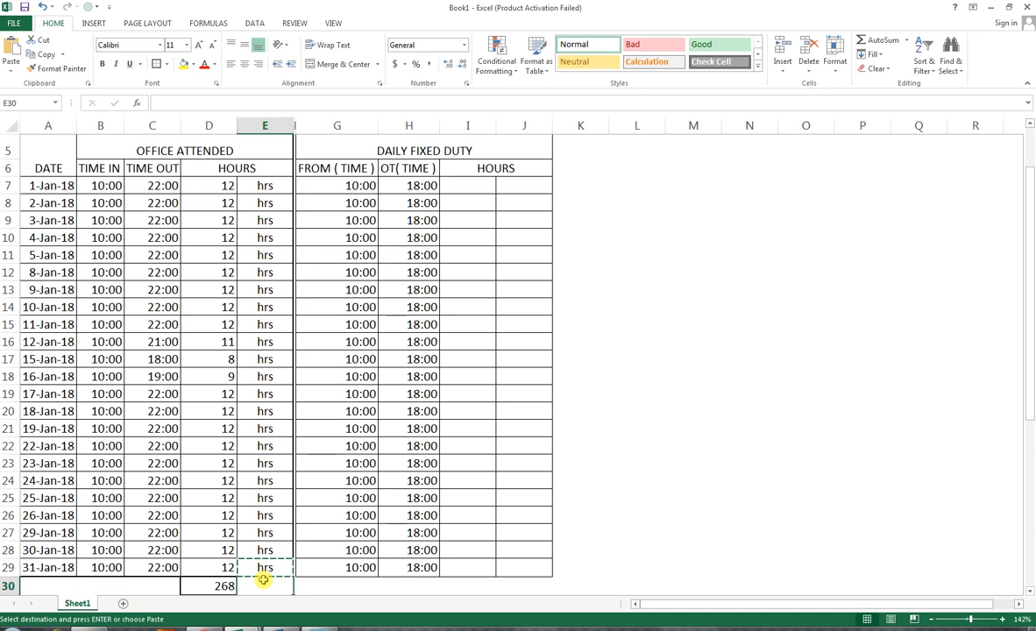
{"action": "key", "text": "ctrl+v"}
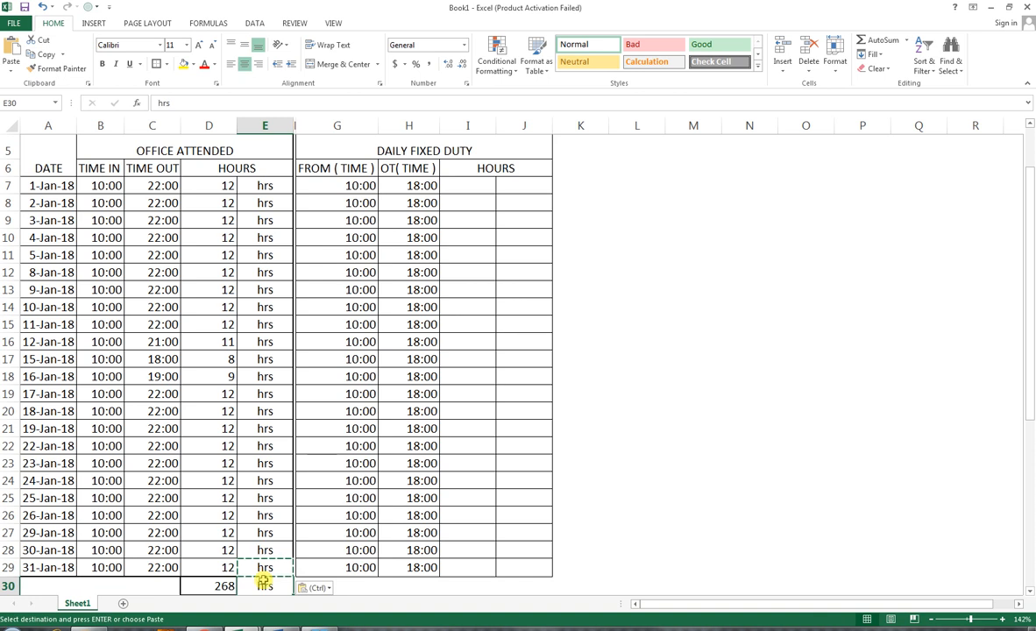
Step: Make the total cells D30:E30 bold and centred
{"action": "left_click", "coordinate": [102, 64]}
{"action": "left_click_drag", "start_coordinate": [222, 589], "coordinate": [247, 585]}
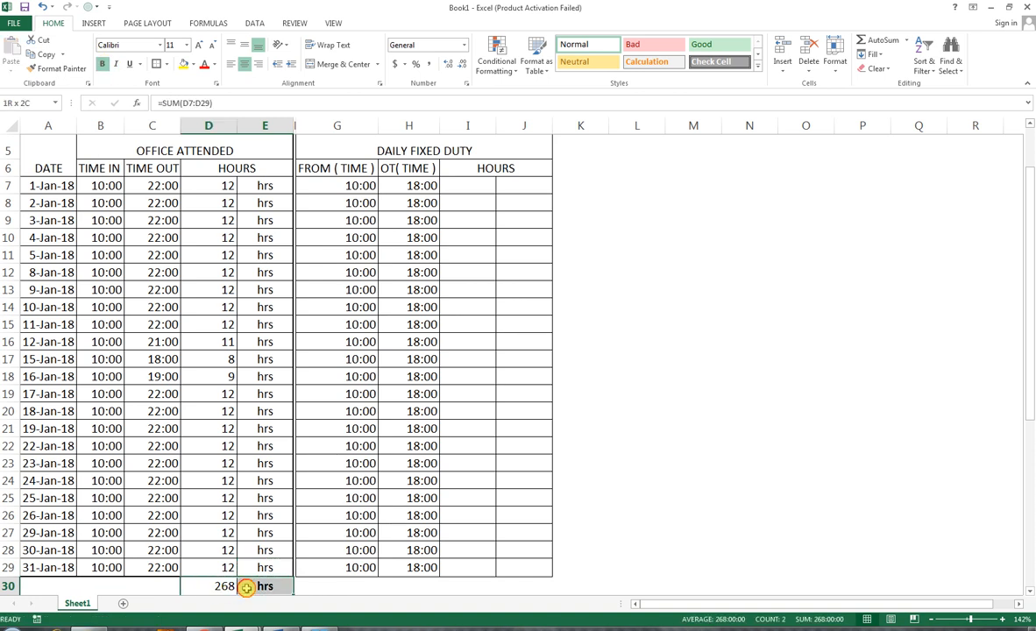
{"action": "left_click", "coordinate": [101, 65]}
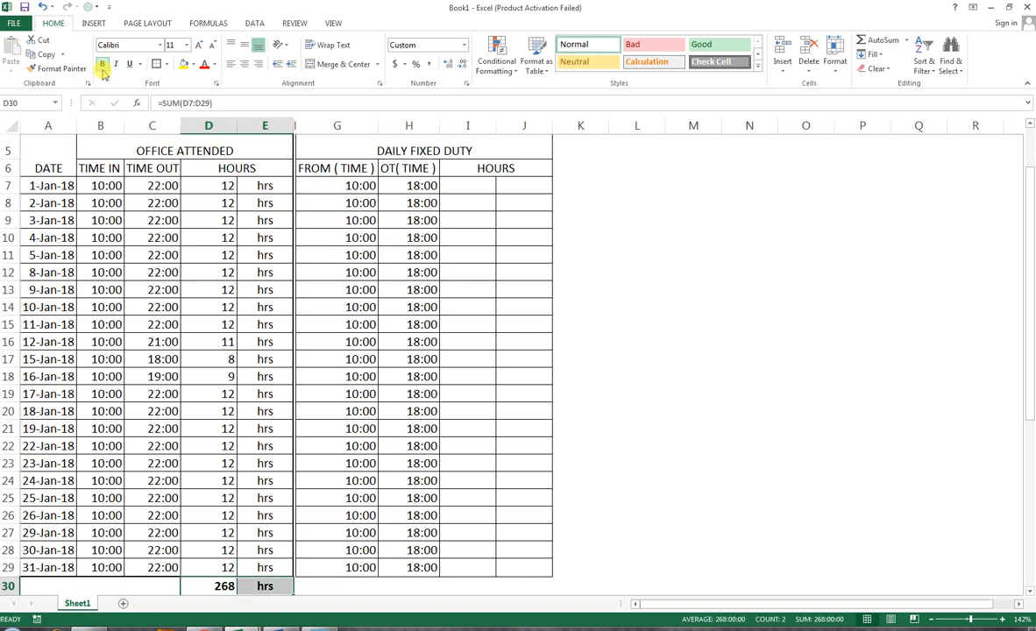
{"action": "left_click", "coordinate": [245, 64]}
Step: Fill I7:I29 with the fixed duty hours formula =H7-G7 and paint D7's number format onto them
{"action": "left_click", "coordinate": [465, 198]}
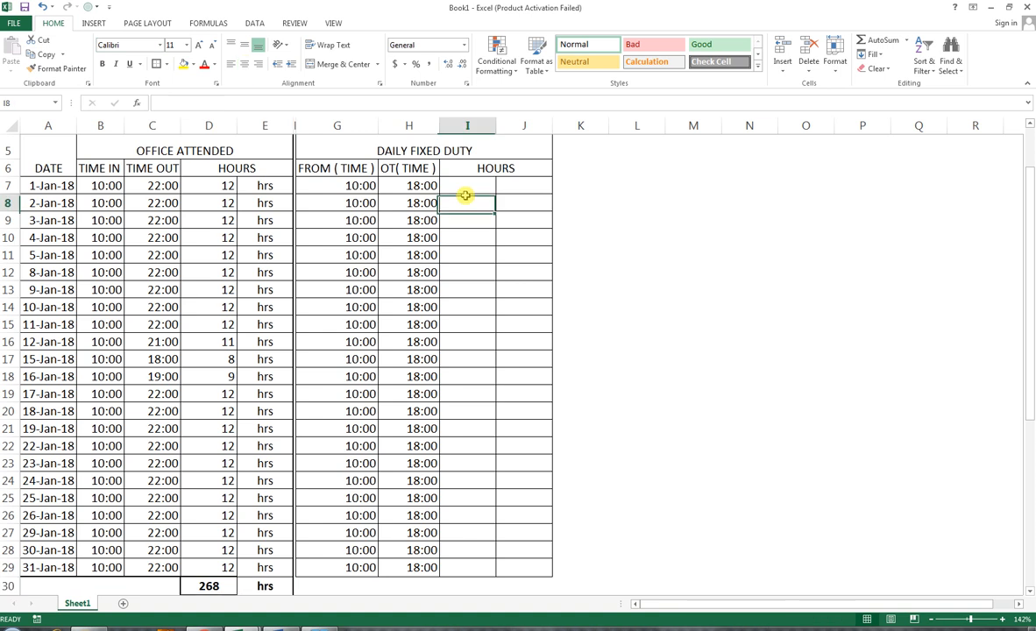
{"action": "left_click", "coordinate": [465, 187]}
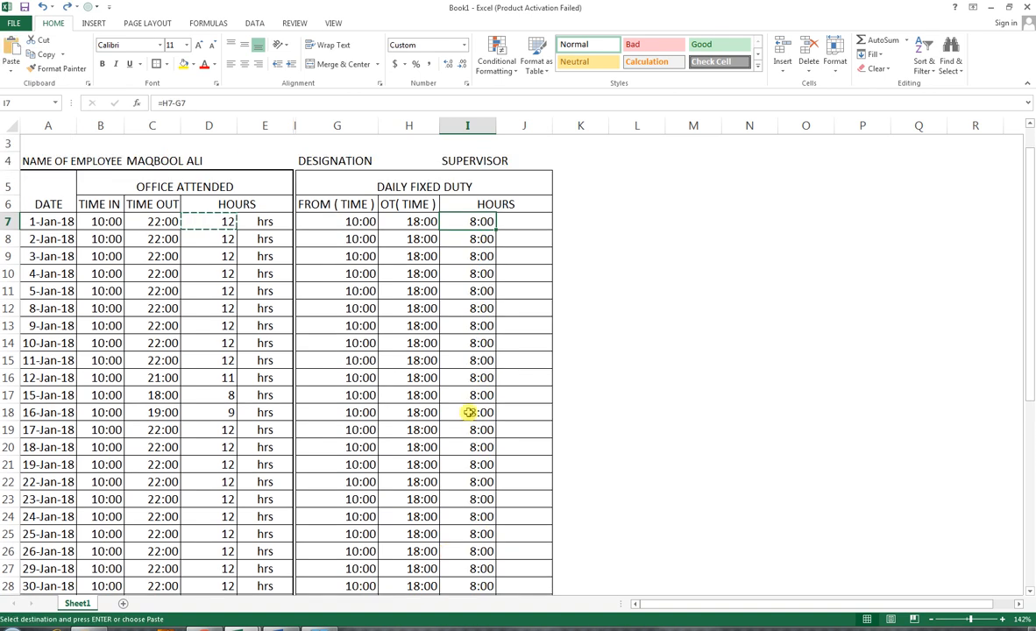
{"action": "left_click", "coordinate": [219, 221]}
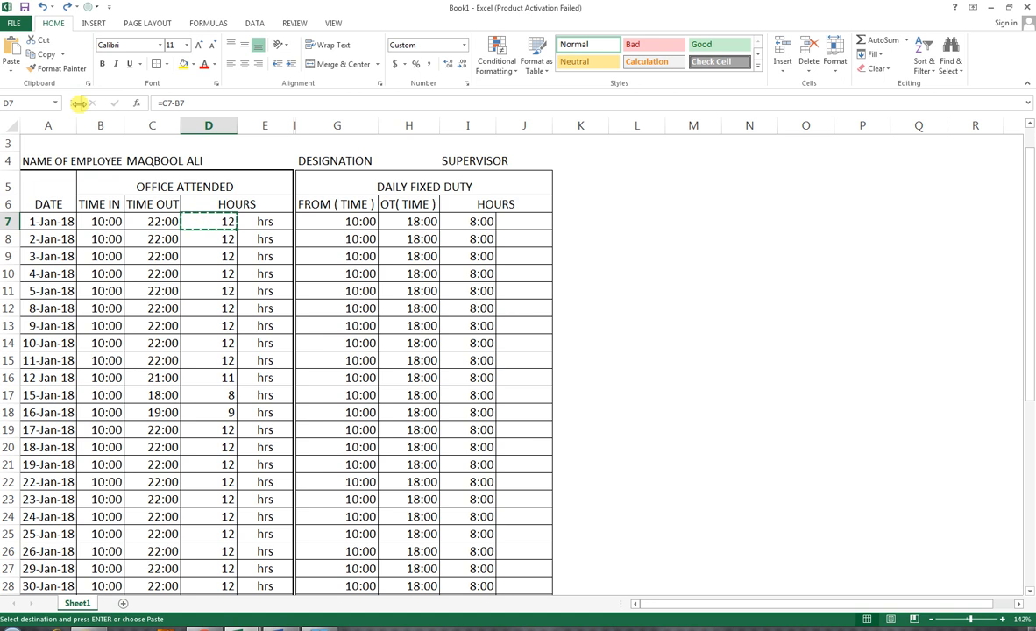
{"action": "left_click", "coordinate": [67, 70]}
{"action": "mouse_move", "coordinate": [473, 222]}
{"action": "left_mouse_down"}
{"action": "mouse_move", "coordinate": [493, 618]}
{"action": "mouse_move", "coordinate": [494, 541]}
{"action": "left_mouse_up"}
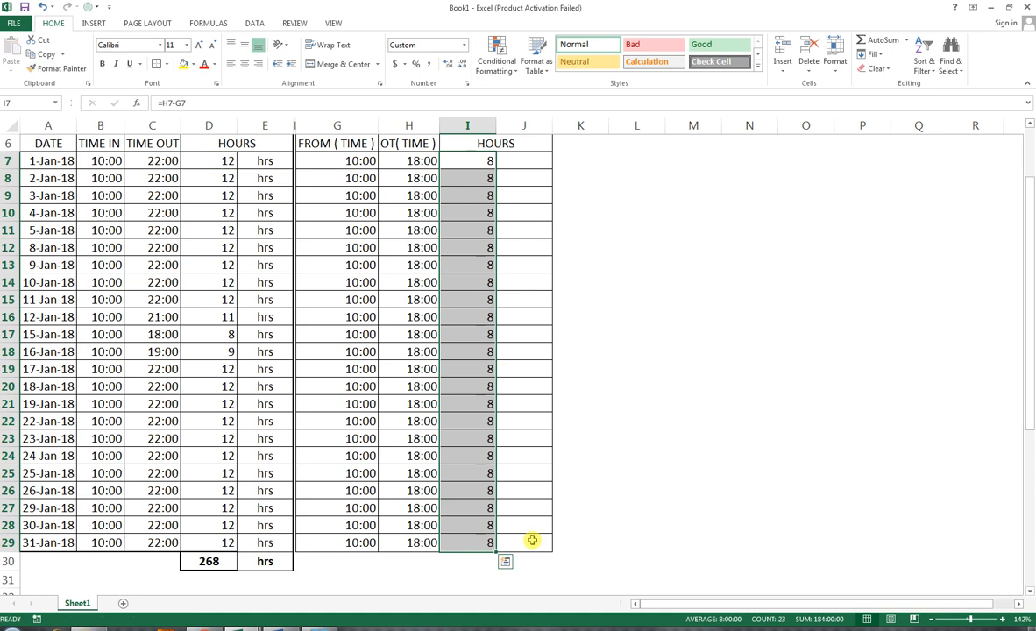
Step: Centre the hour values in I7:I29 and D7:D29
{"action": "left_click", "coordinate": [245, 64]}
{"action": "left_click_drag", "start_coordinate": [220, 162], "coordinate": [209, 536]}
{"action": "left_click", "coordinate": [244, 64]}
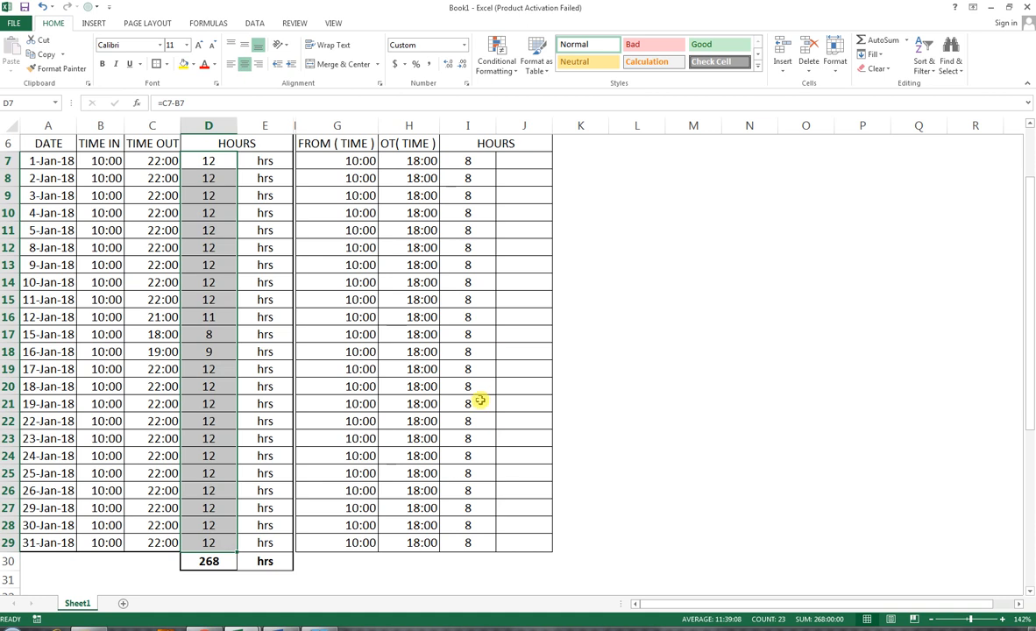
Step: AutoSum the fixed duty hours into I30 and centre the I30:J30 total cells
{"action": "left_click", "coordinate": [465, 562]}
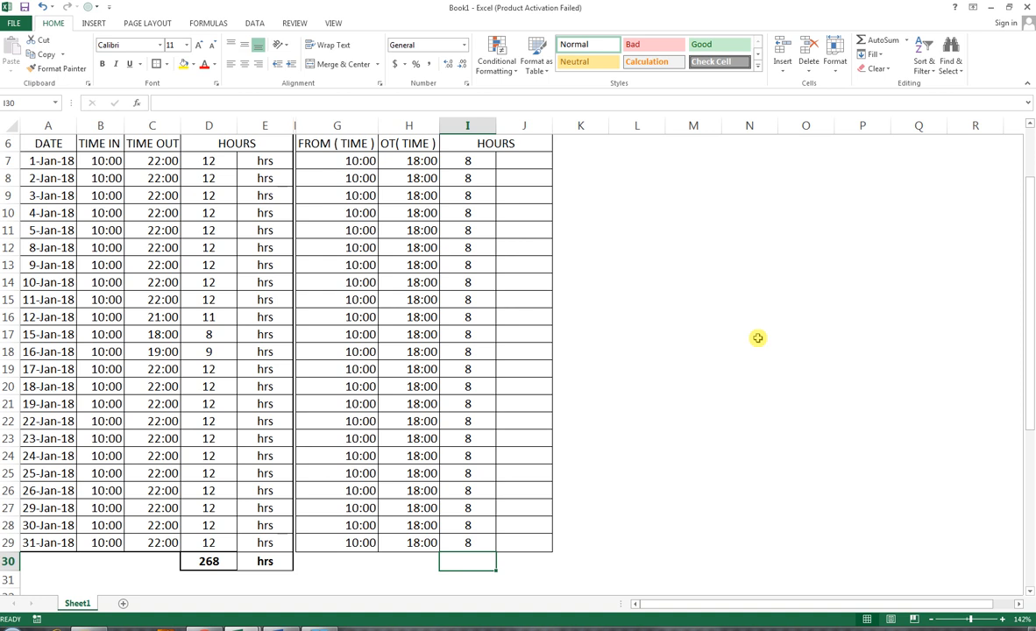
{"action": "key", "text": "alt+equal"}
{"action": "key", "text": "Return"}
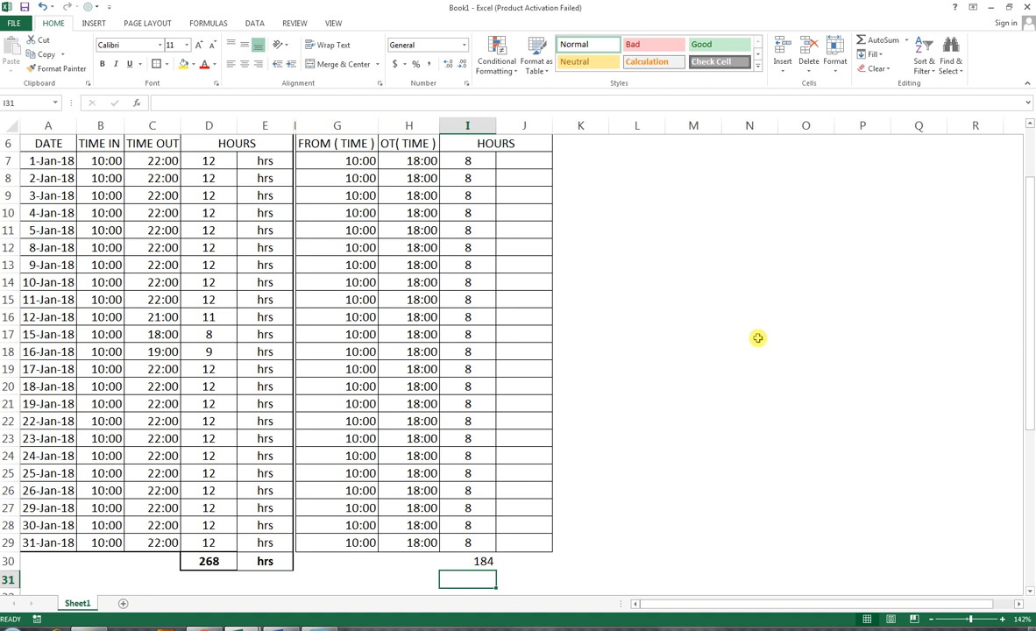
{"action": "key", "text": "Up"}
{"action": "key", "text": "shift+Right"}
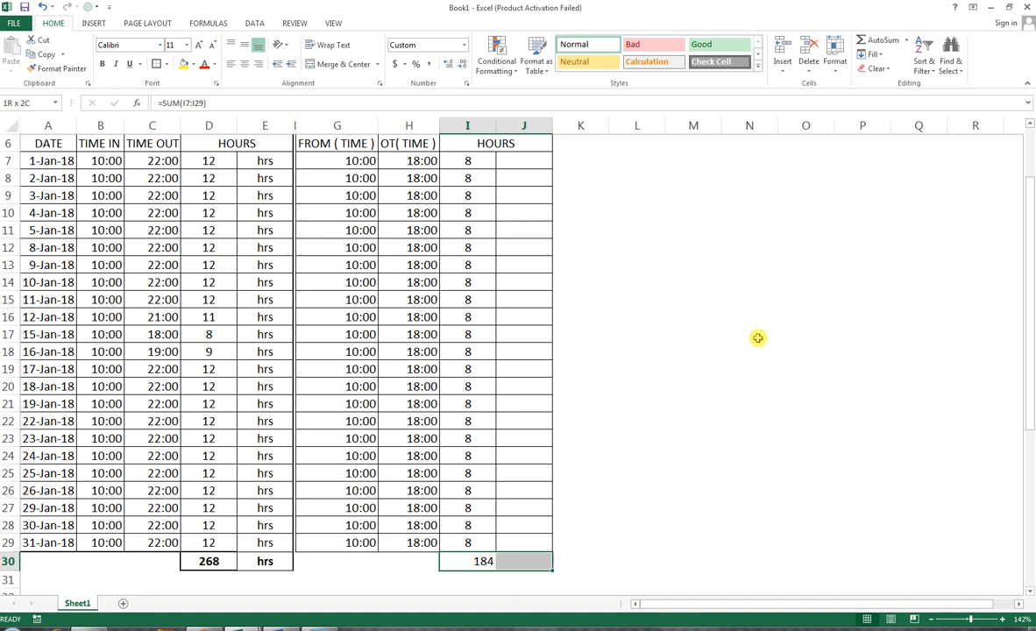
{"action": "left_click", "coordinate": [244, 64]}
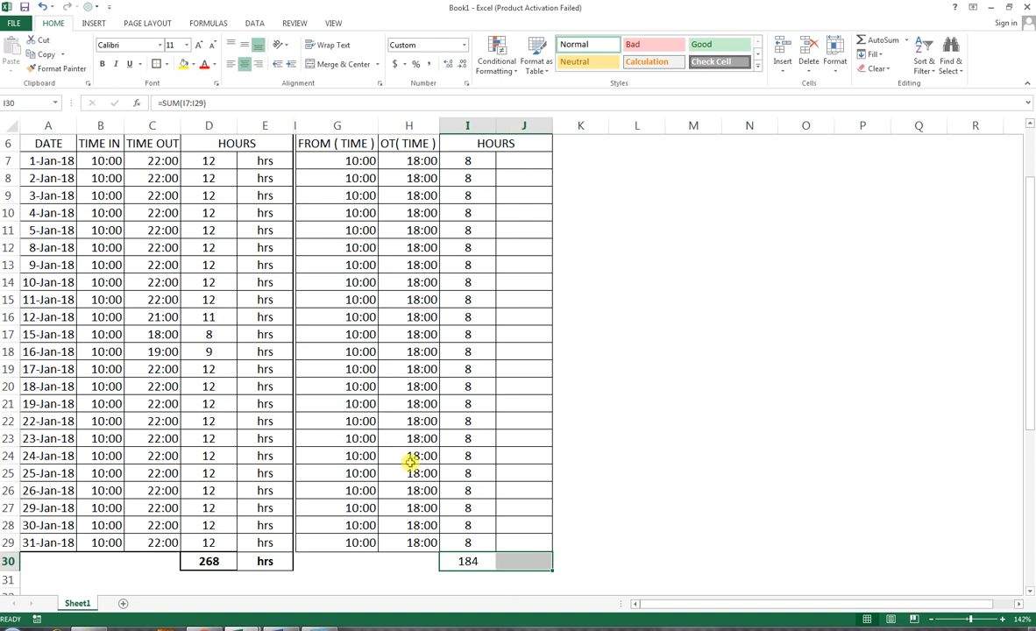
Step: Narrow column K into a thin spacer between the duty table and the next section
{"action": "left_click_drag", "start_coordinate": [543, 548], "coordinate": [327, 187]}
{"action": "scroll", "coordinate": [481, 287], "scroll_direction": "down", "scroll_amount": 4}
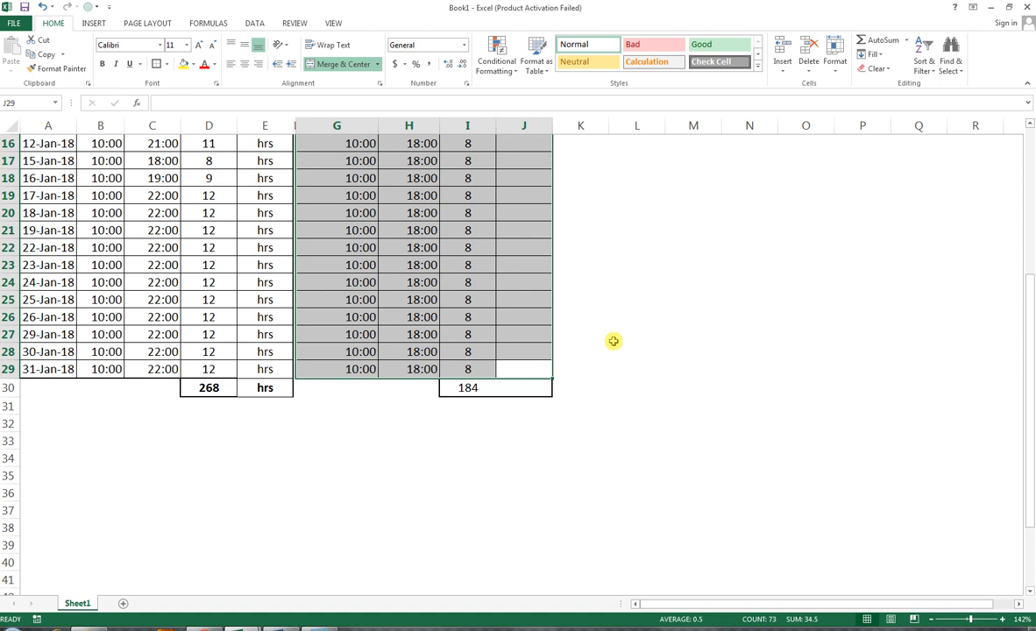
{"action": "scroll", "coordinate": [617, 342], "scroll_direction": "up", "scroll_amount": 3}
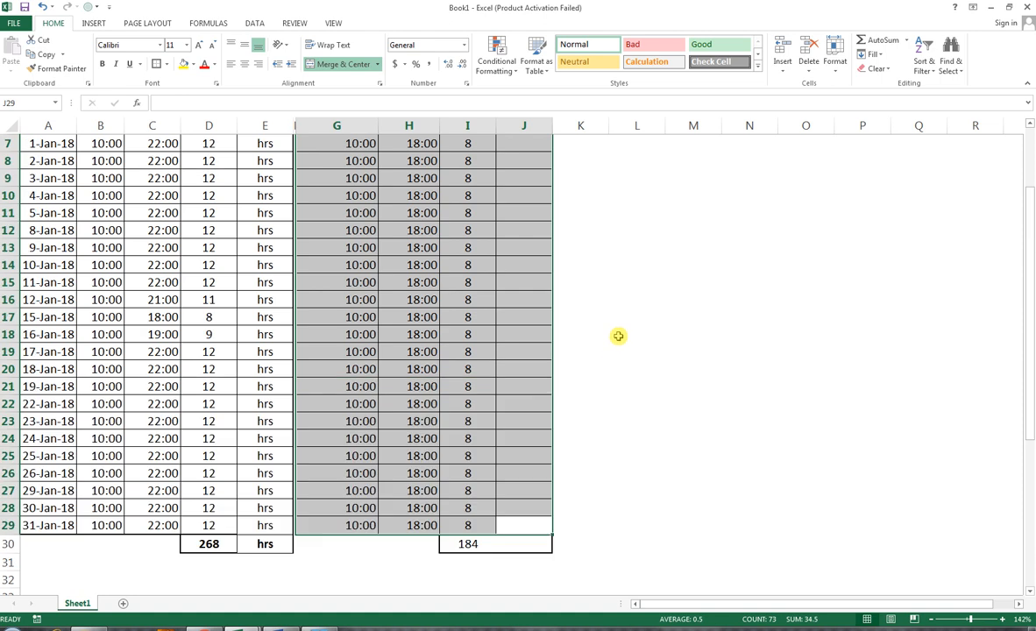
{"action": "scroll", "coordinate": [619, 336], "scroll_direction": "up", "scroll_amount": 2}
{"action": "left_click_drag", "start_coordinate": [609, 125], "coordinate": [562, 137]}
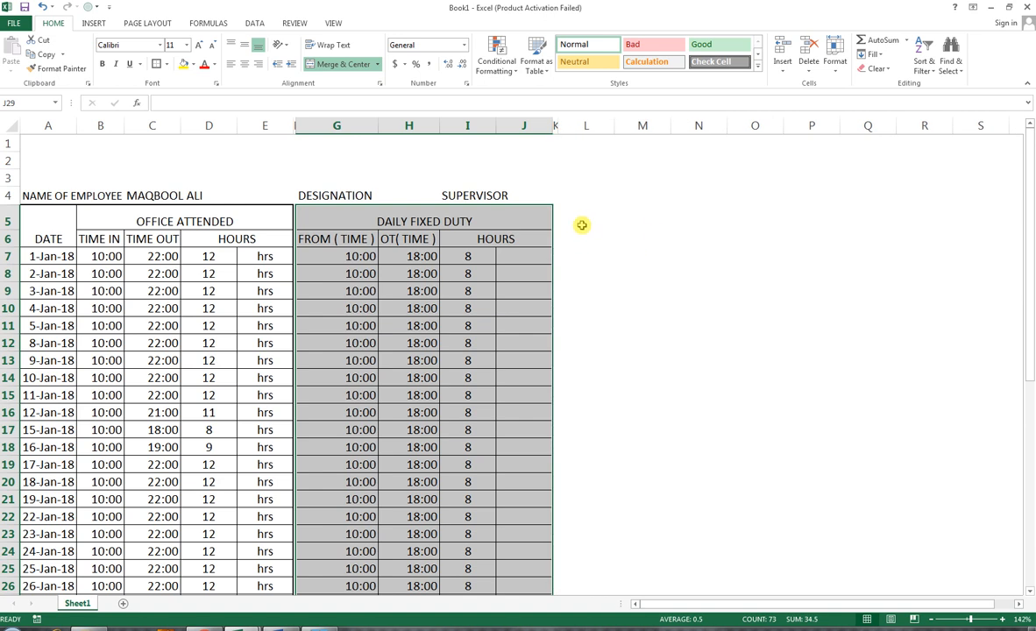
Step: Merge and centre L5:M6 as a header reading OT HOURS CLAIMED and outline it with a border
{"action": "left_click_drag", "start_coordinate": [579, 219], "coordinate": [643, 238]}
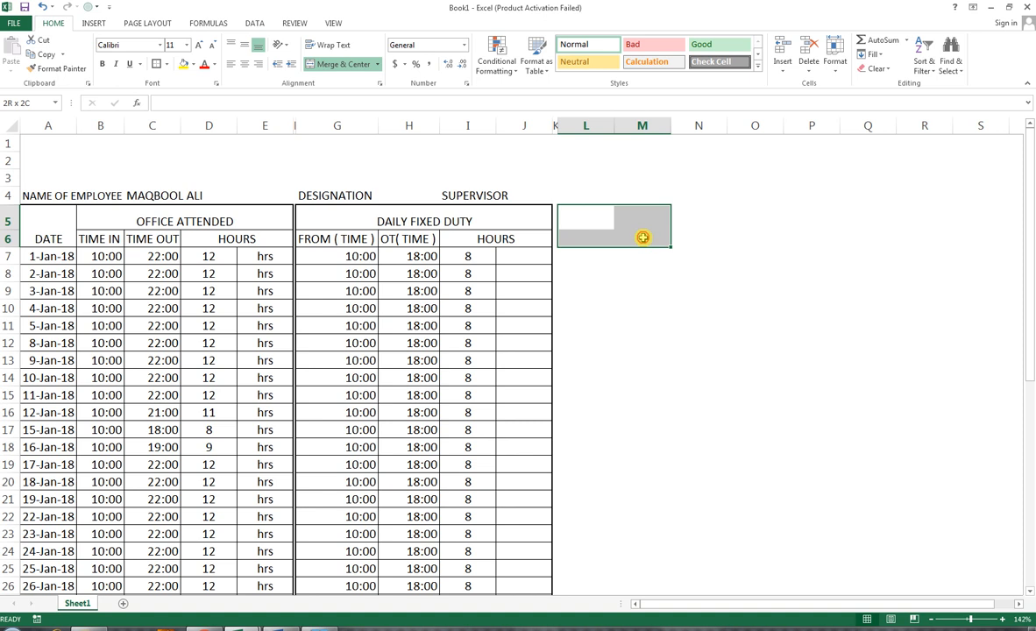
{"action": "left_click_drag", "start_coordinate": [643, 238], "coordinate": [643, 238]}
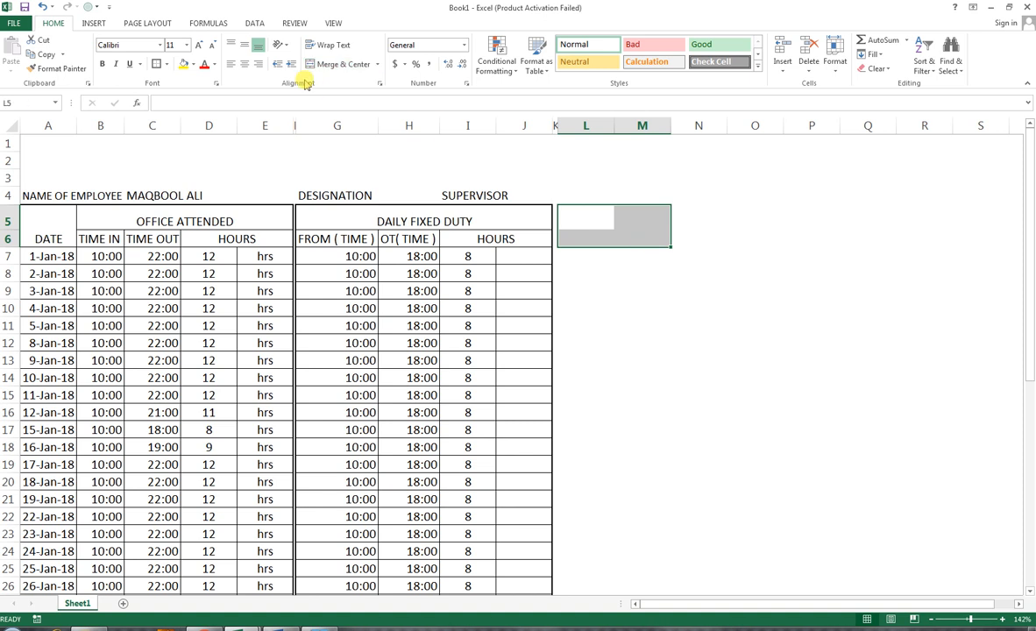
{"action": "left_click", "coordinate": [333, 64]}
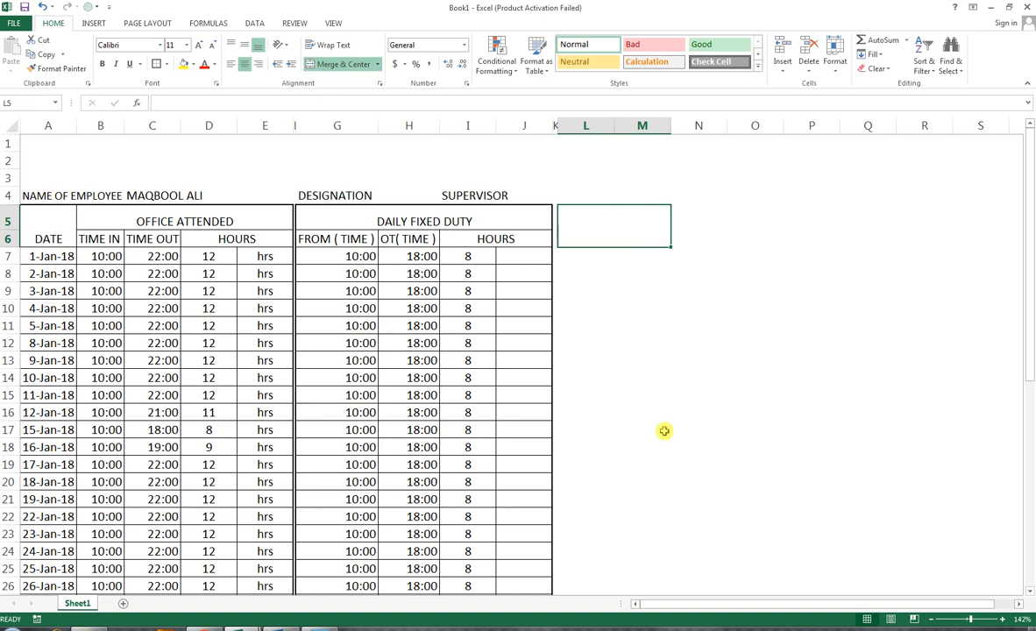
{"action": "type", "text": "OT "}
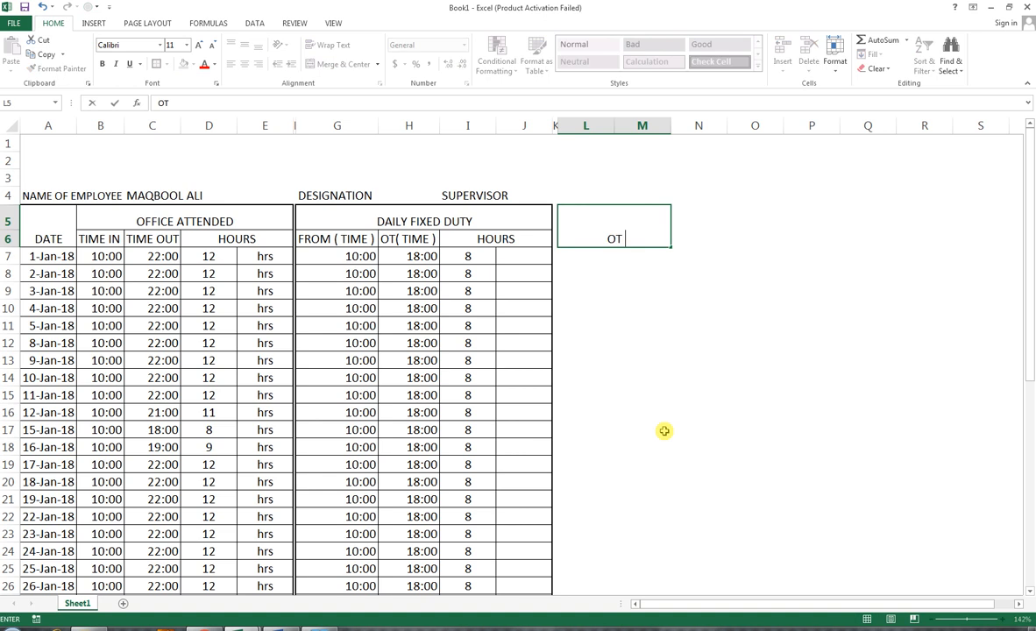
{"action": "type", "text": "HOURS"}
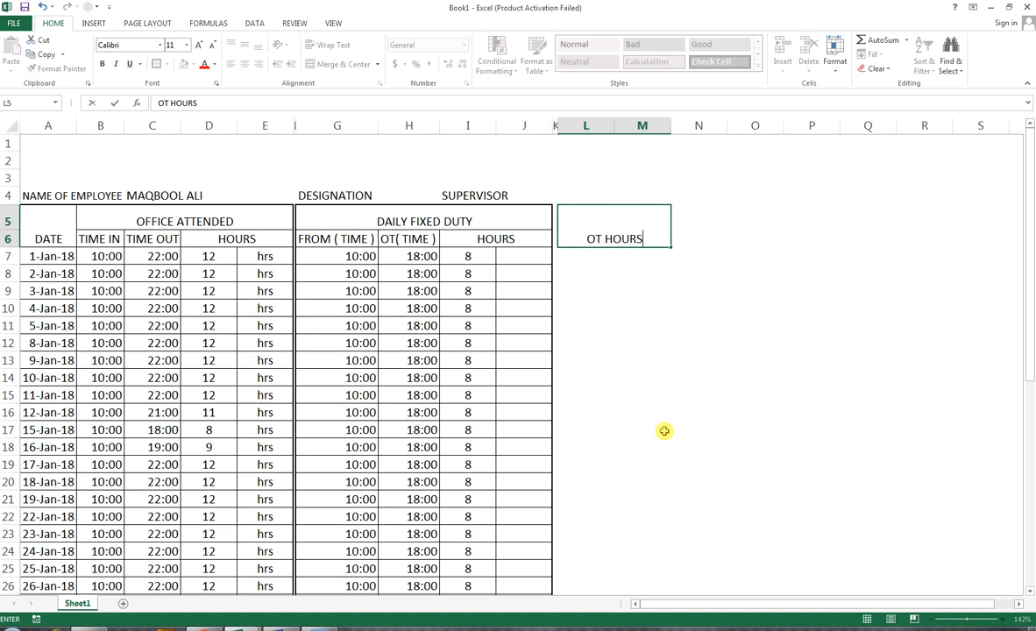
{"action": "type", "text": " CLAIMED"}
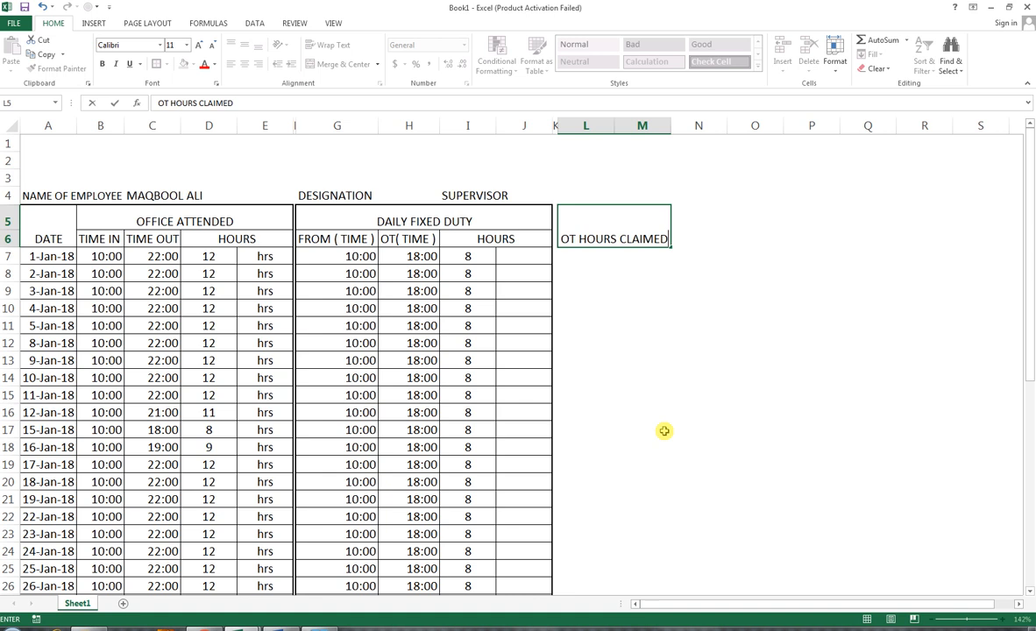
{"action": "left_click", "coordinate": [580, 267]}
{"action": "left_click", "coordinate": [575, 223]}
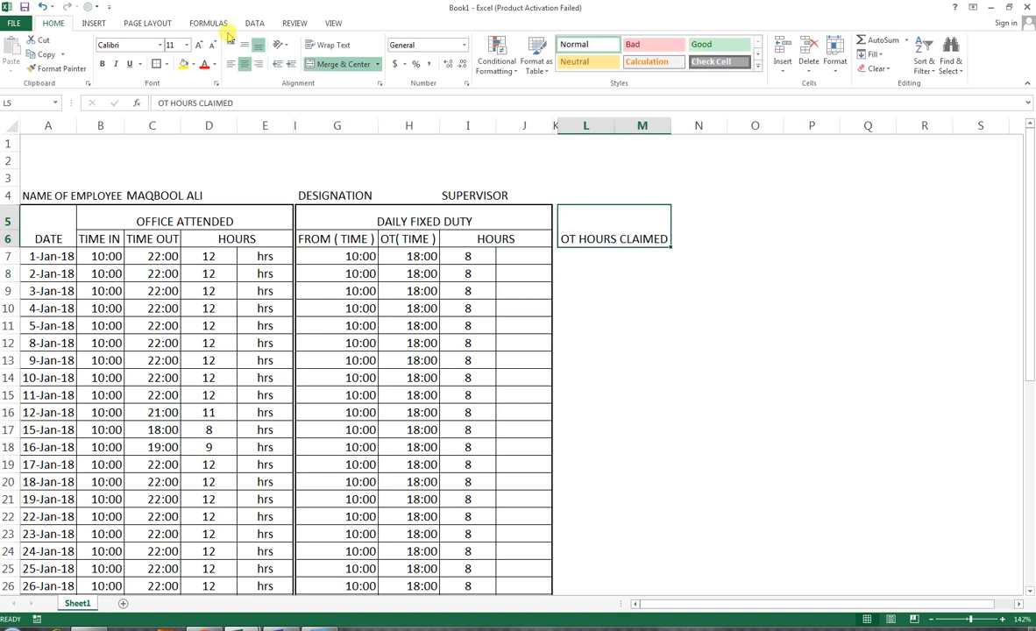
{"action": "left_click", "coordinate": [592, 258]}
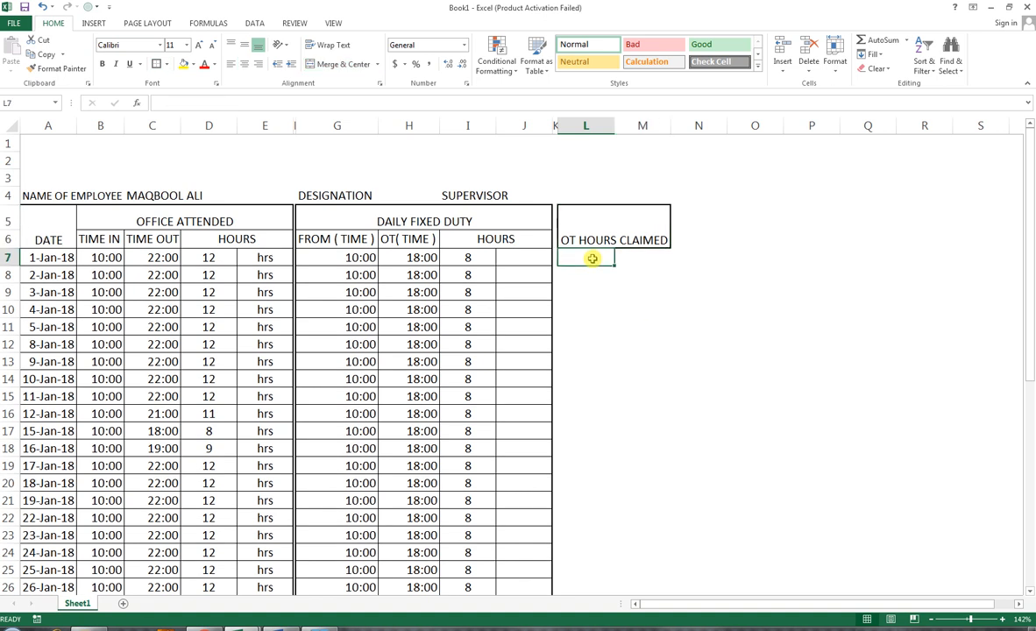
Step: Apply all borders to the overtime cells L7:M29
{"action": "left_click_drag", "start_coordinate": [587, 254], "coordinate": [664, 445]}
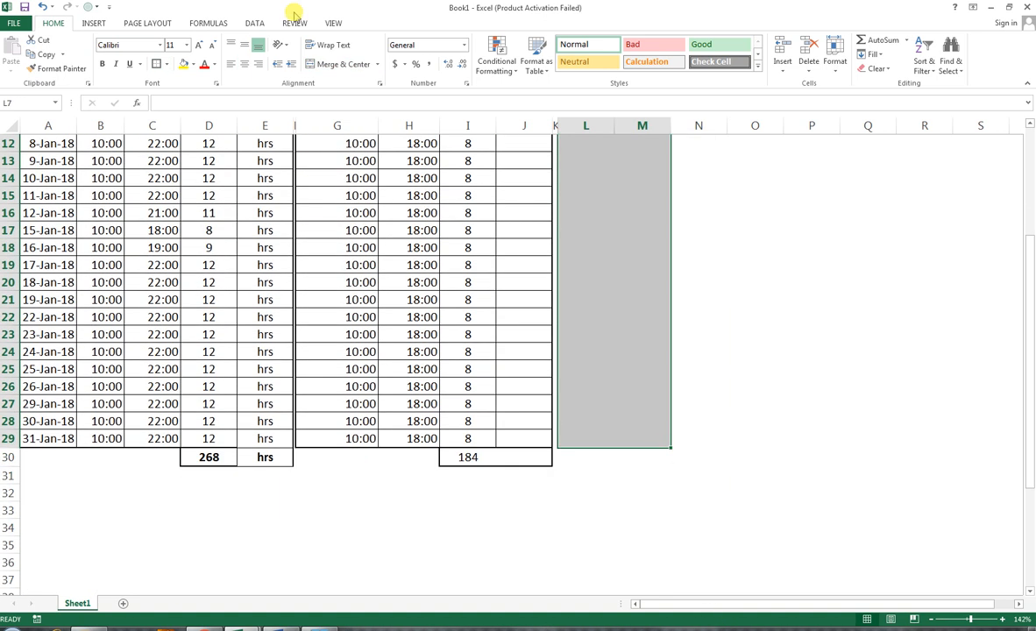
{"action": "left_click", "coordinate": [167, 65]}
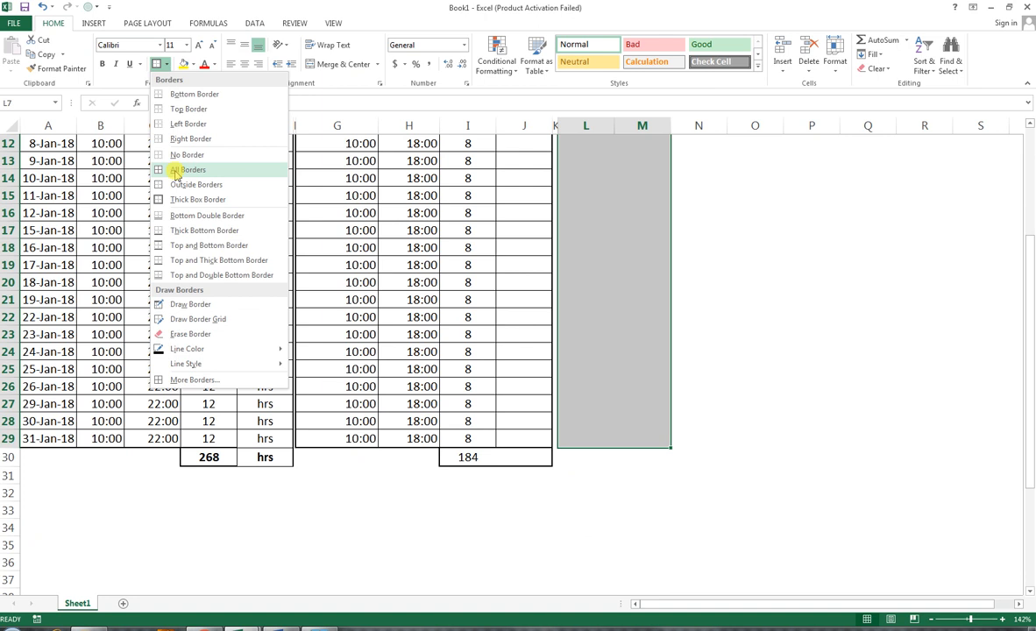
{"action": "left_click", "coordinate": [162, 170]}
Step: Apply a bottom double border to L29:M30
{"action": "scroll", "coordinate": [592, 448], "scroll_direction": "up", "scroll_amount": 1}
{"action": "scroll", "coordinate": [590, 456], "scroll_direction": "up", "scroll_amount": 3}
{"action": "scroll", "coordinate": [574, 394], "scroll_direction": "down", "scroll_amount": 1}
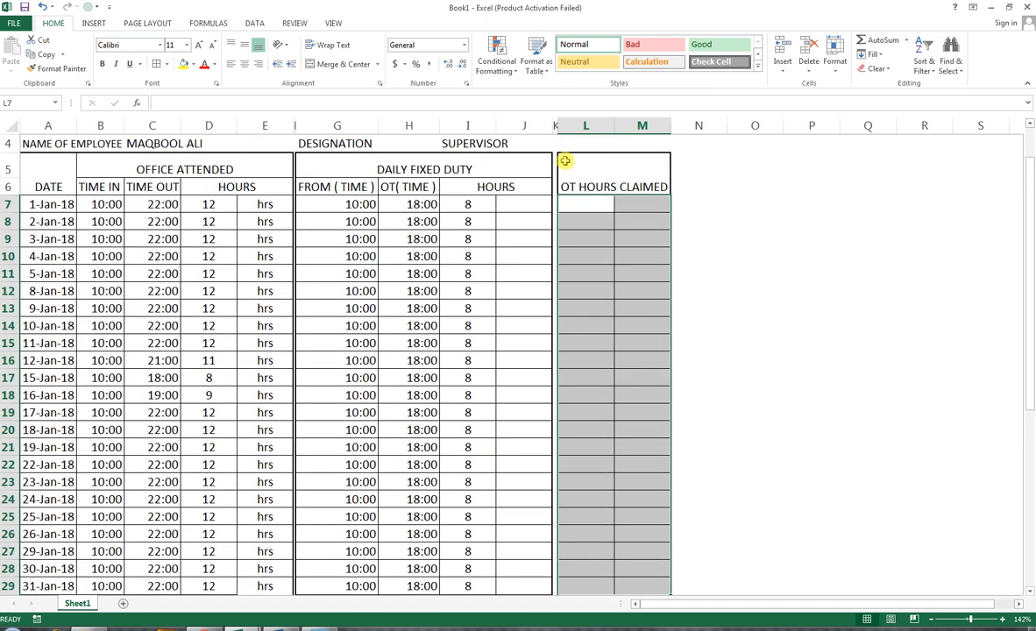
{"action": "scroll", "coordinate": [623, 457], "scroll_direction": "down", "scroll_amount": 2}
{"action": "left_click_drag", "start_coordinate": [583, 491], "coordinate": [630, 489]}
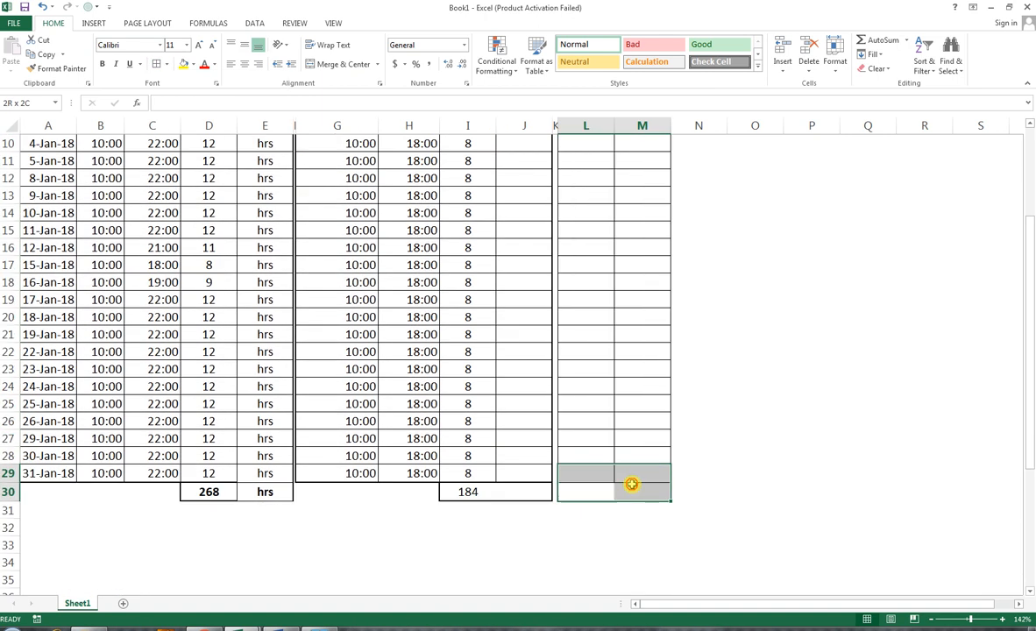
{"action": "left_click", "coordinate": [167, 65]}
{"action": "left_click", "coordinate": [181, 214]}
{"action": "left_click_drag", "start_coordinate": [643, 473], "coordinate": [586, 161]}
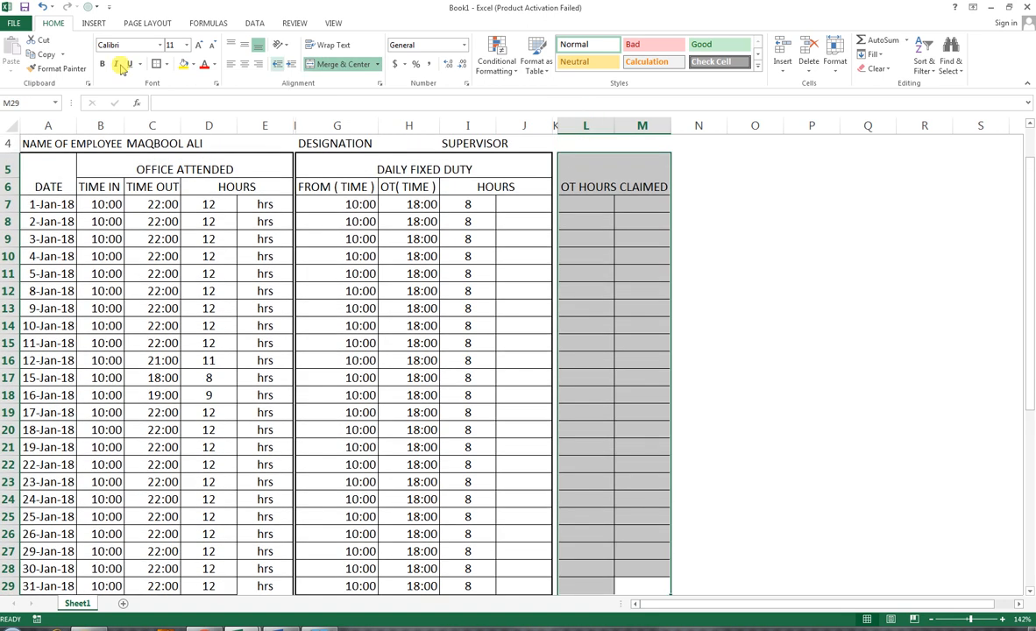
Step: Enter the formula =D7-I7 in L7 to compute overtime hours for the first day
{"action": "left_click", "coordinate": [580, 204]}
{"action": "type", "text": "="}
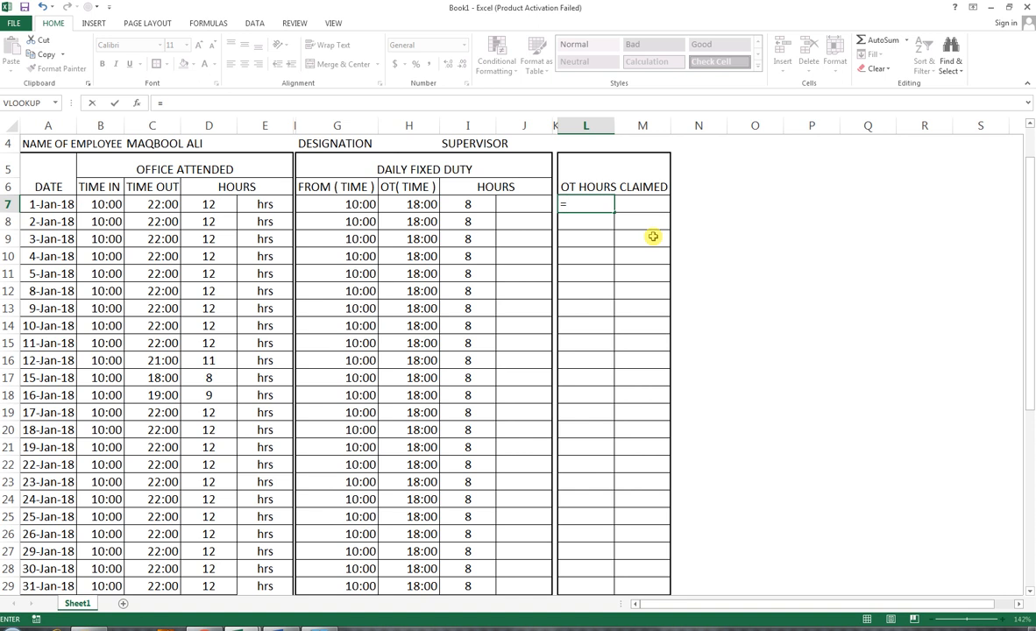
{"action": "key", "text": "Left"}
{"action": "key", "text": "Left"}
{"action": "key", "text": "Left"}
{"action": "key", "text": "Left"}
{"action": "key", "text": "Left"}
{"action": "key", "text": "Left"}
{"action": "key", "text": "Left"}
{"action": "key", "text": "Left"}
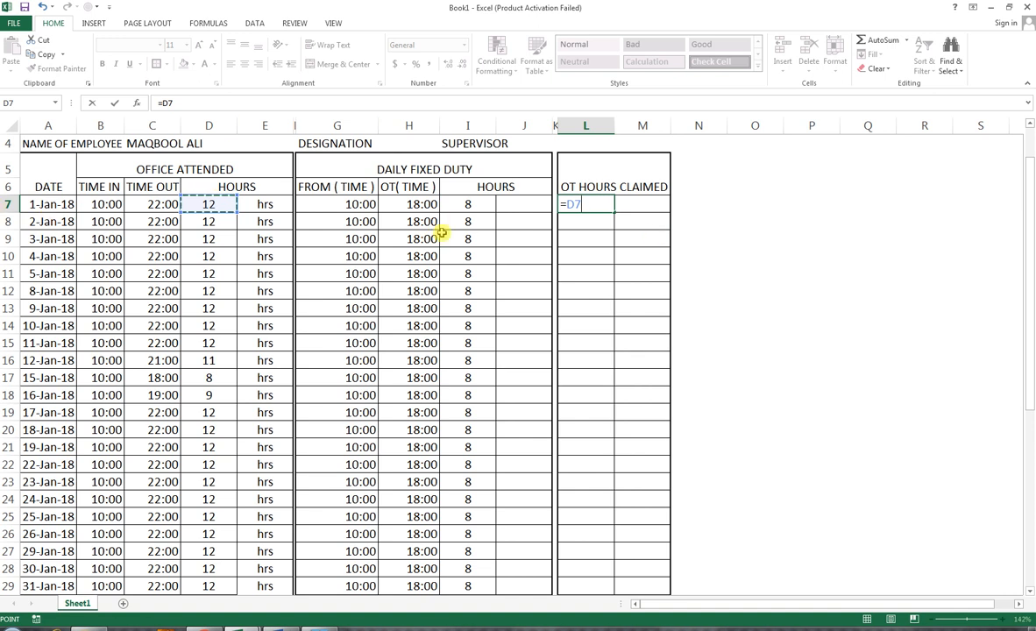
{"action": "type", "text": "-"}
{"action": "key", "text": "Left"}
{"action": "key", "text": "Left"}
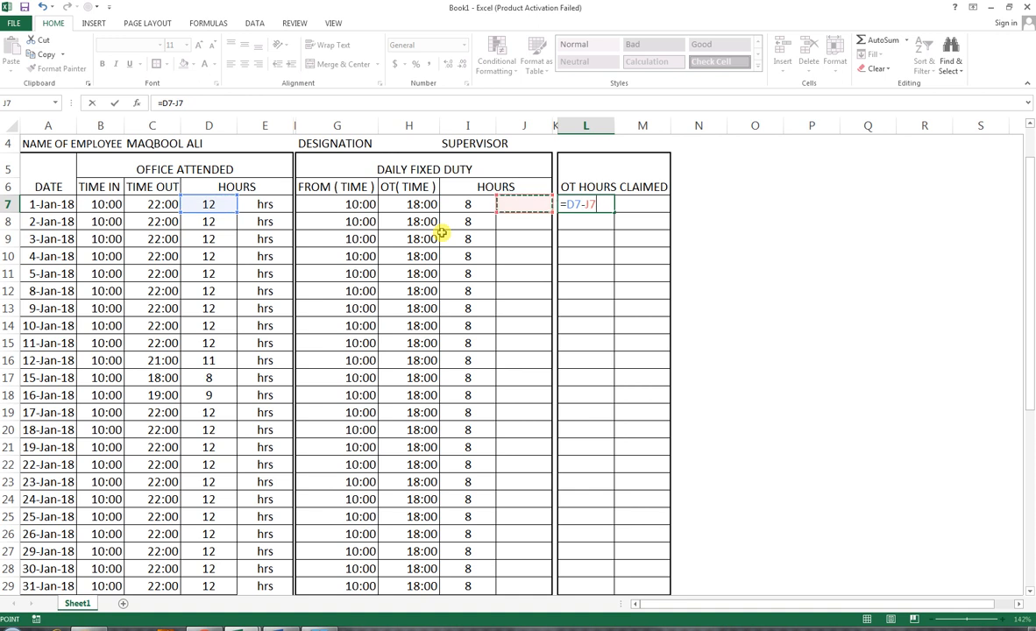
{"action": "key", "text": "Left"}
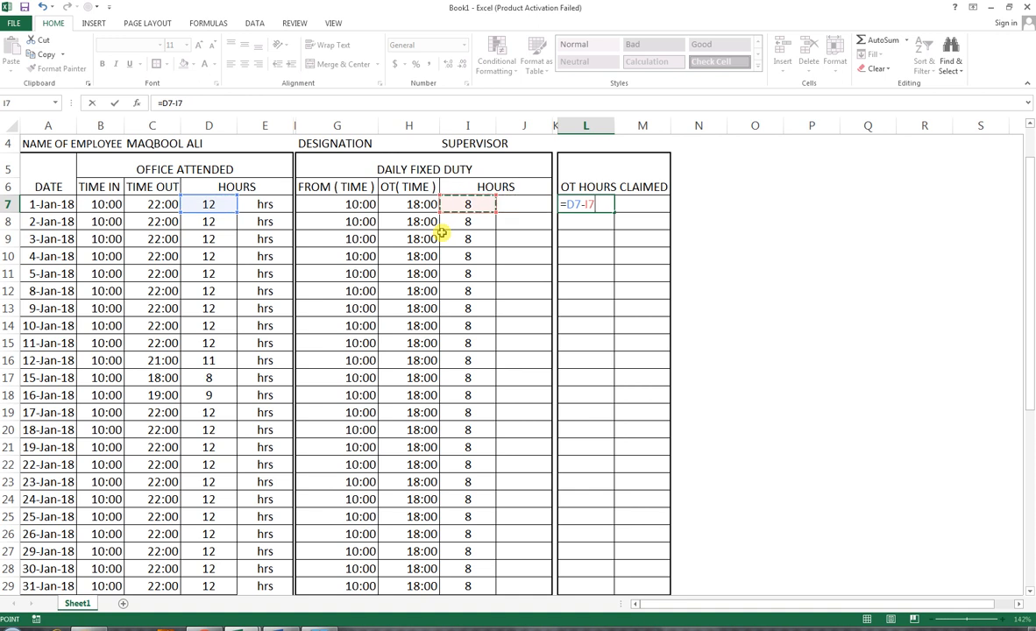
{"action": "key", "text": "Return"}
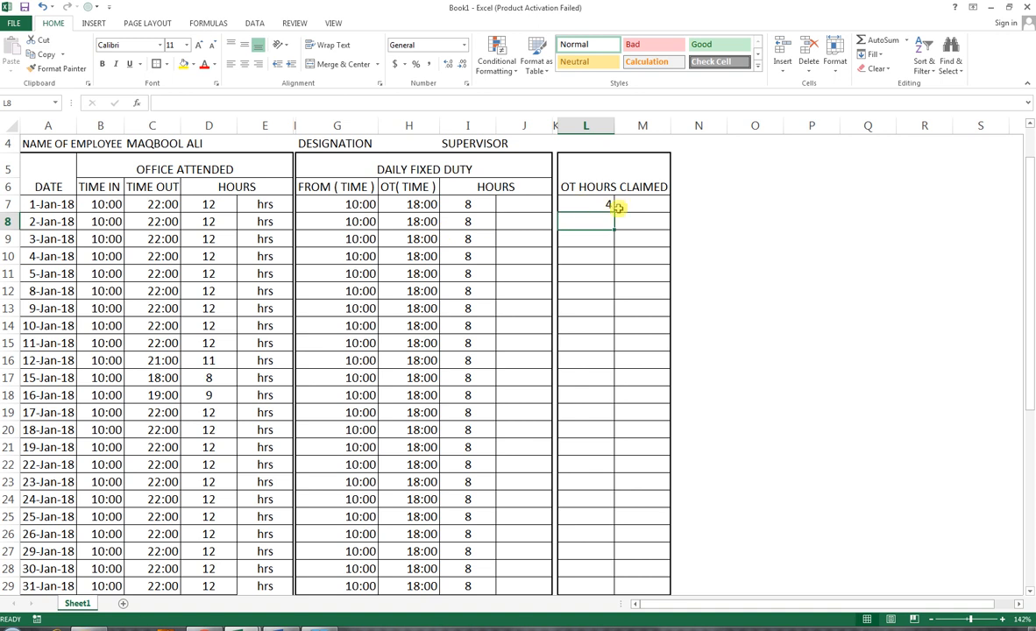
Step: Fill the L7 overtime formula down through L29
{"action": "left_click", "coordinate": [568, 204]}
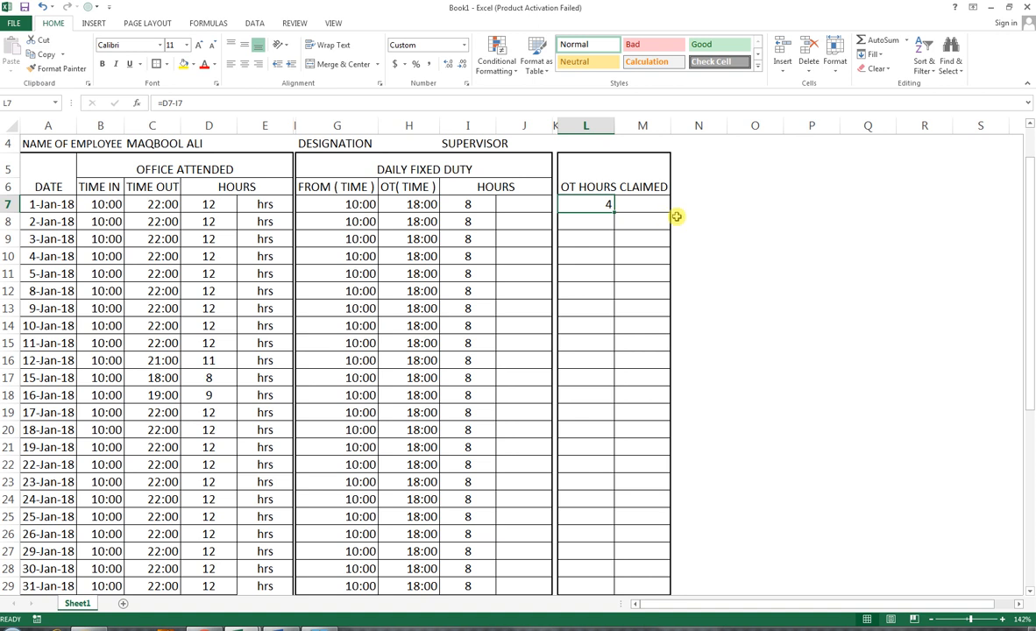
{"action": "left_click_drag", "start_coordinate": [613, 209], "coordinate": [614, 506]}
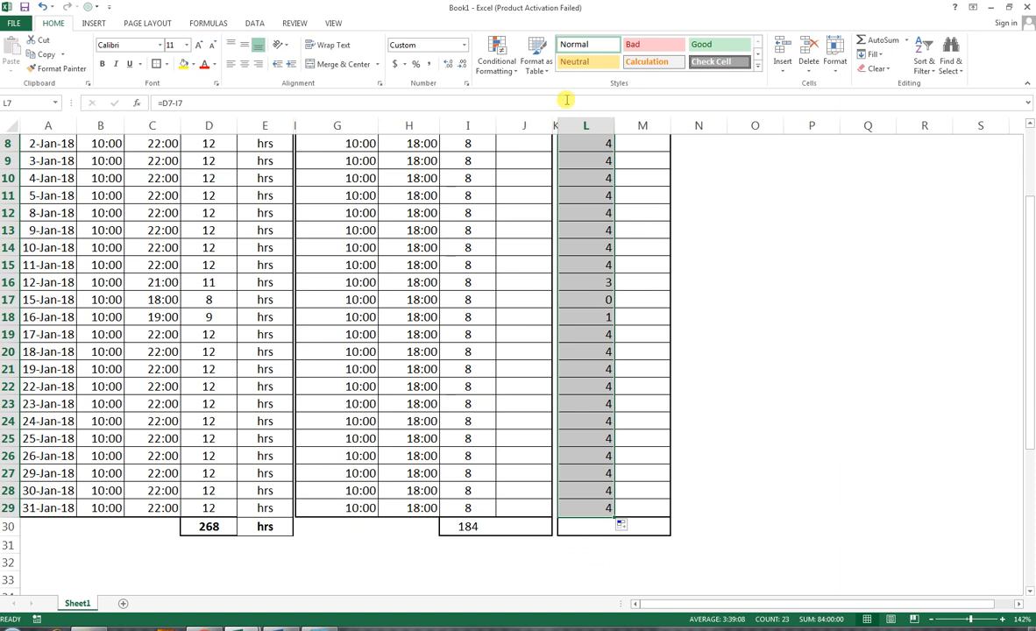
Step: Enter the total overtime formula =D30-I30 in L30
{"action": "scroll", "coordinate": [590, 324], "scroll_direction": "up", "scroll_amount": 1}
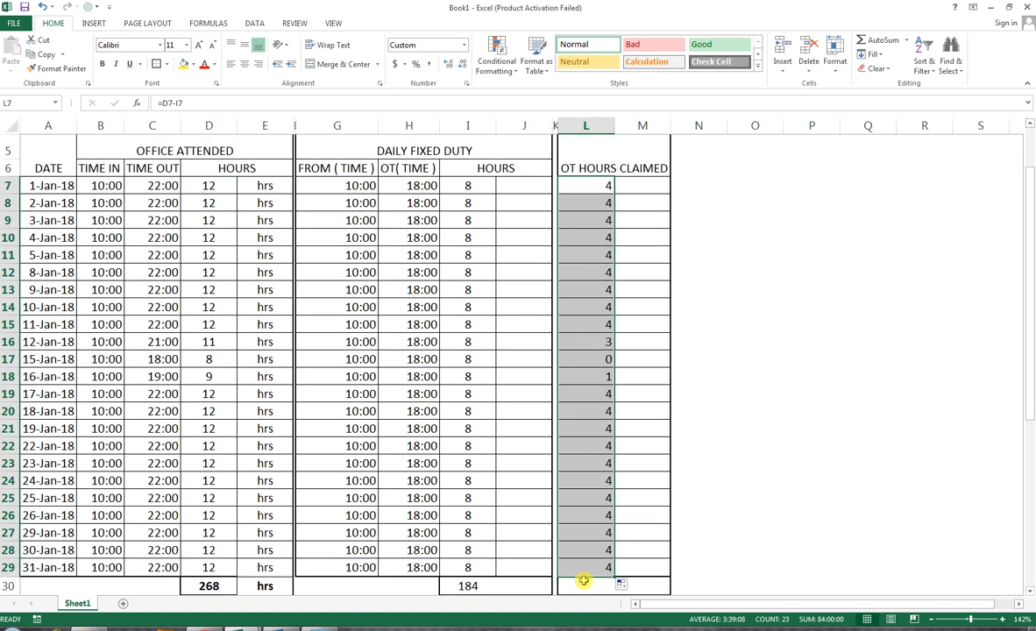
{"action": "left_click", "coordinate": [584, 581]}
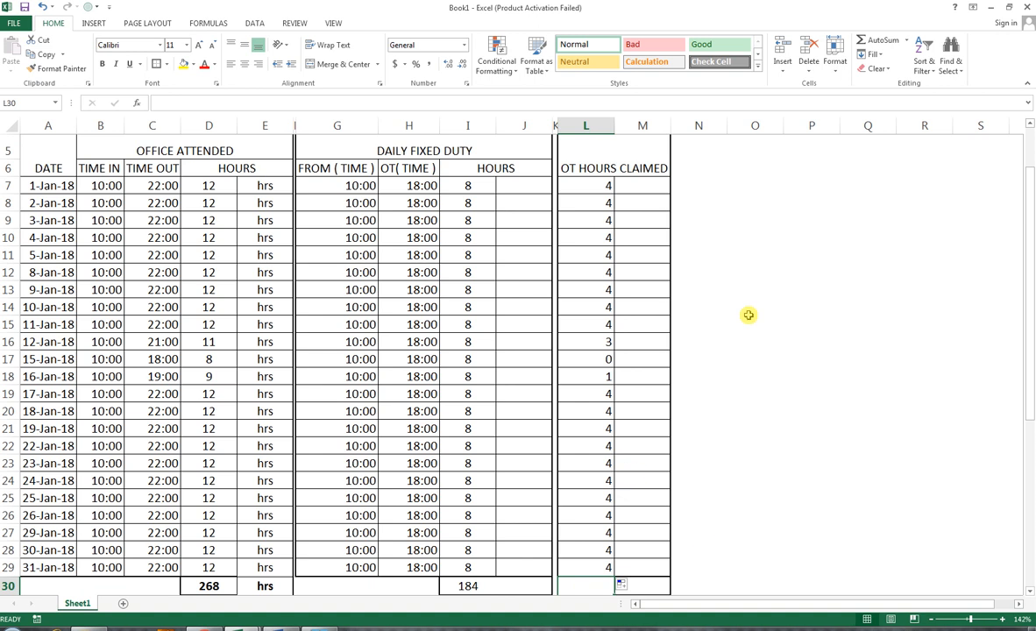
{"action": "scroll", "coordinate": [748, 315], "scroll_direction": "down", "scroll_amount": 1}
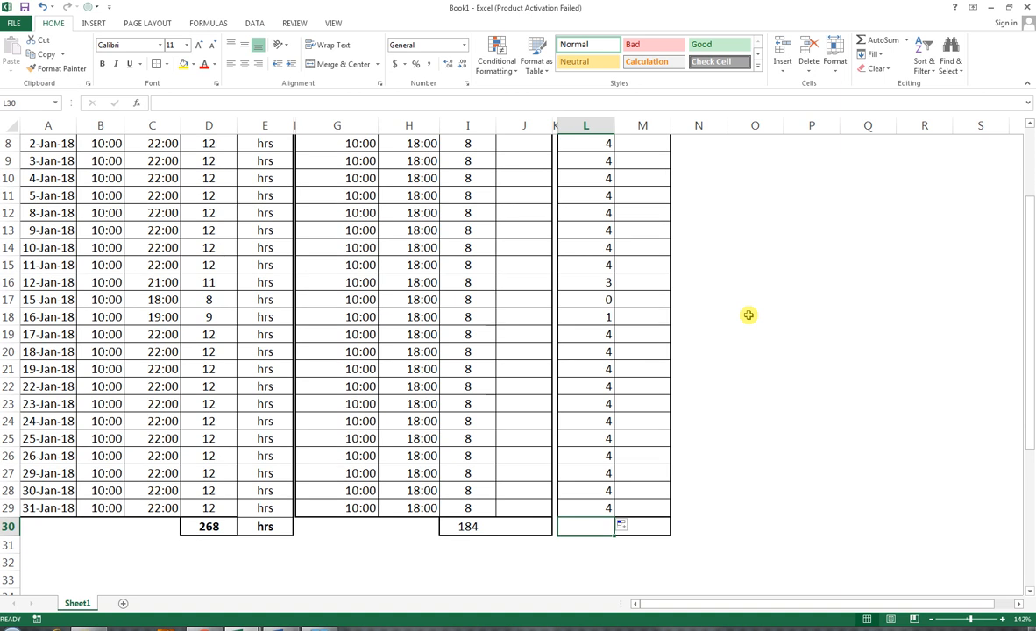
{"action": "scroll", "coordinate": [747, 315], "scroll_direction": "down", "scroll_amount": 1}
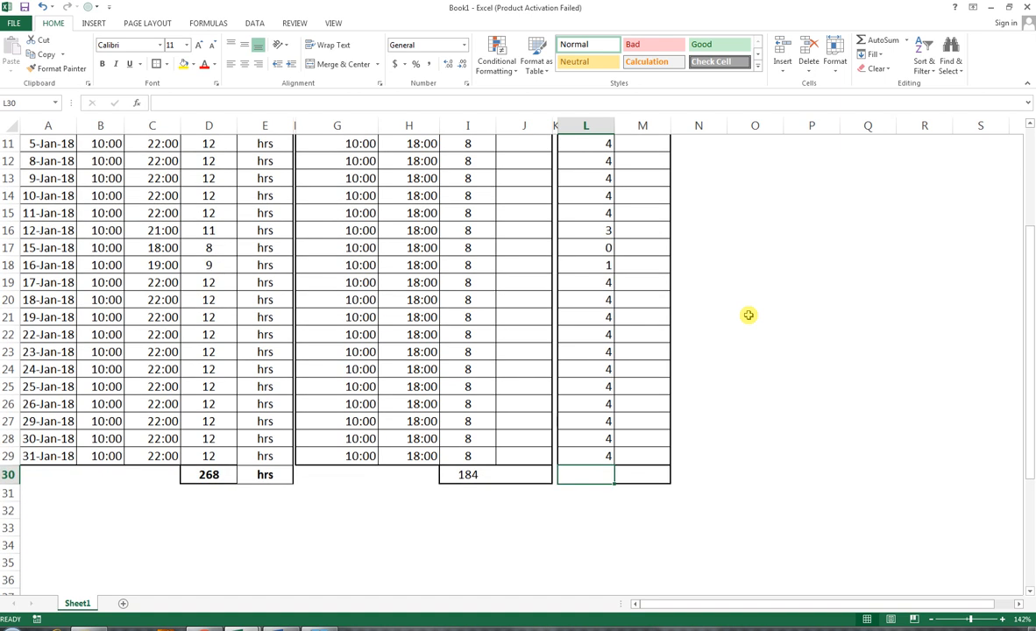
{"action": "scroll", "coordinate": [748, 316], "scroll_direction": "down", "scroll_amount": 1}
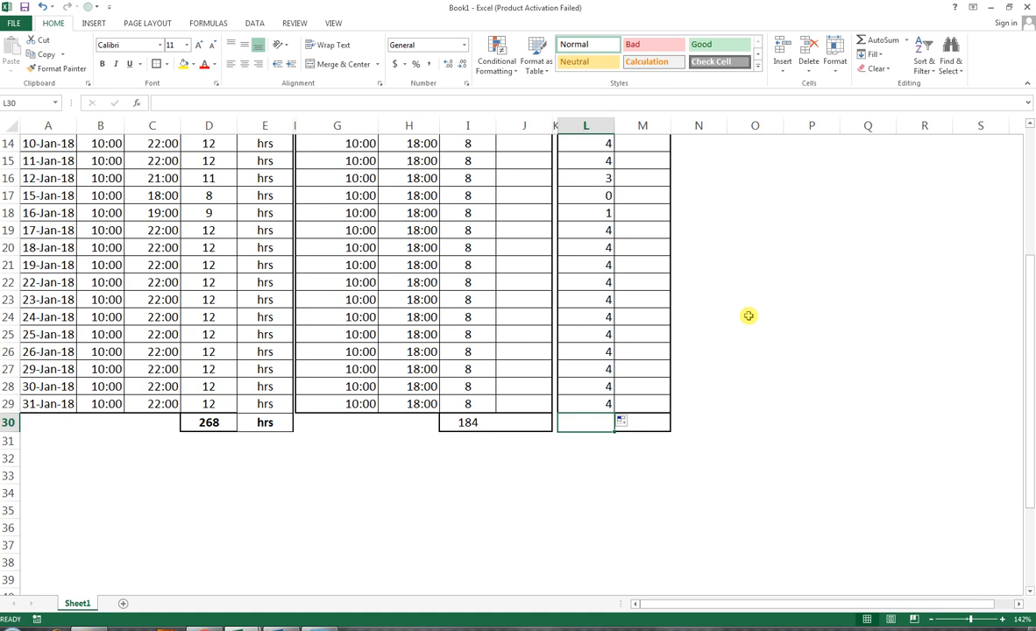
{"action": "left_click", "coordinate": [603, 424]}
{"action": "type", "text": "="}
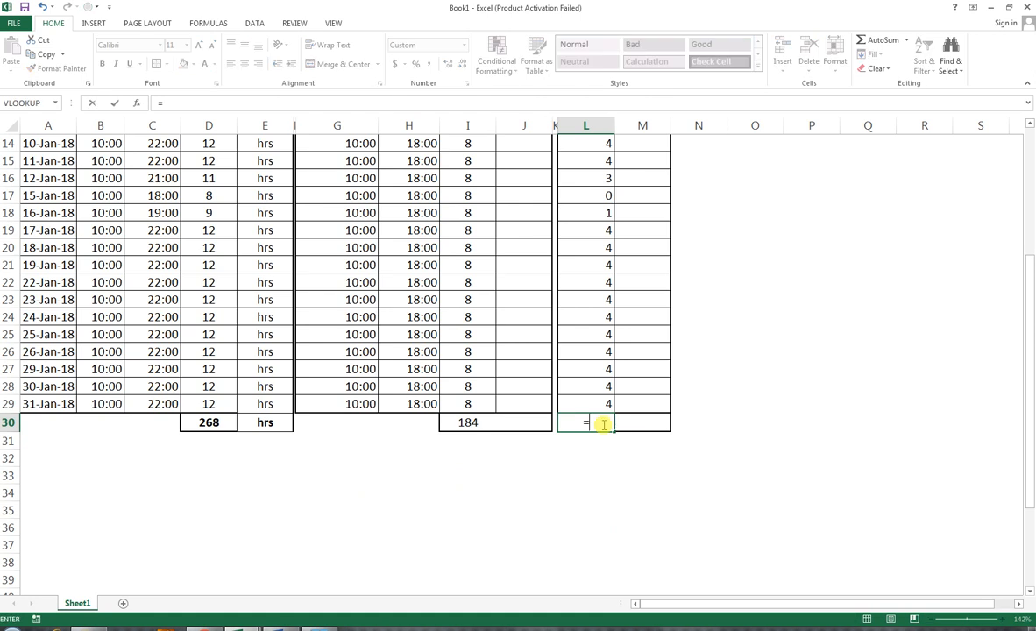
{"action": "key", "text": "Left"}
{"action": "key", "text": "Left"}
{"action": "key", "text": "Left"}
{"action": "key", "text": "Left"}
{"action": "key", "text": "Left"}
{"action": "key", "text": "Left"}
{"action": "key", "text": "Left"}
{"action": "key", "text": "Left"}
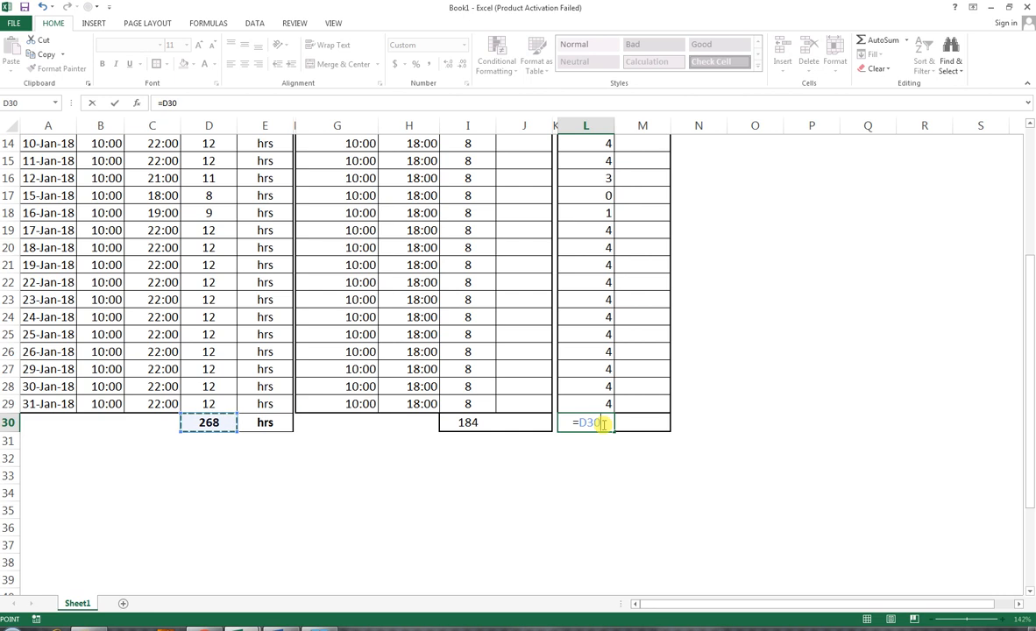
{"action": "type", "text": "-"}
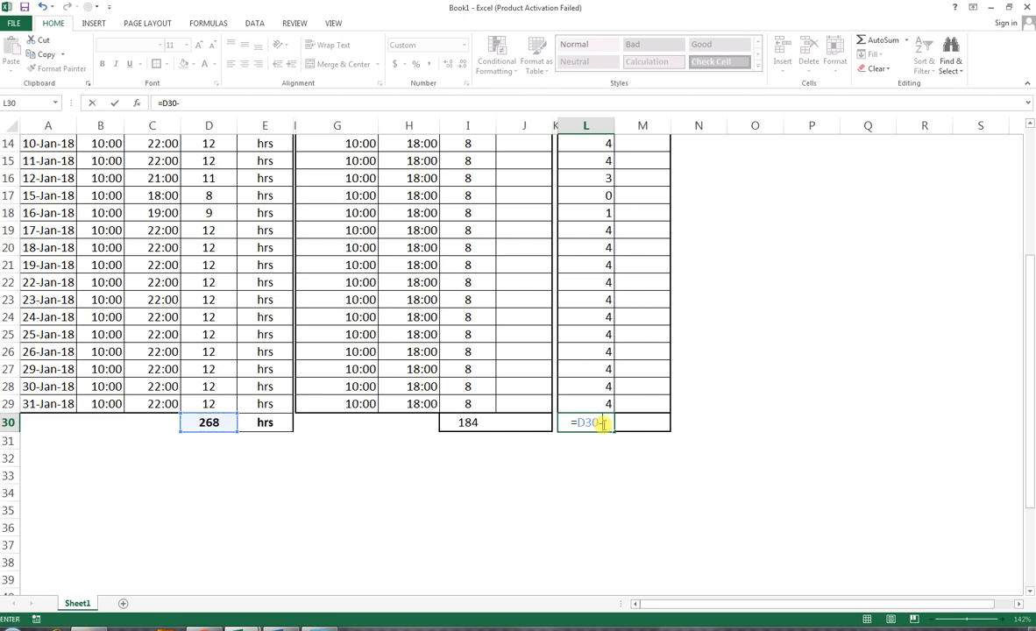
{"action": "key", "text": "Left"}
{"action": "key", "text": "Left"}
{"action": "key", "text": "Left"}
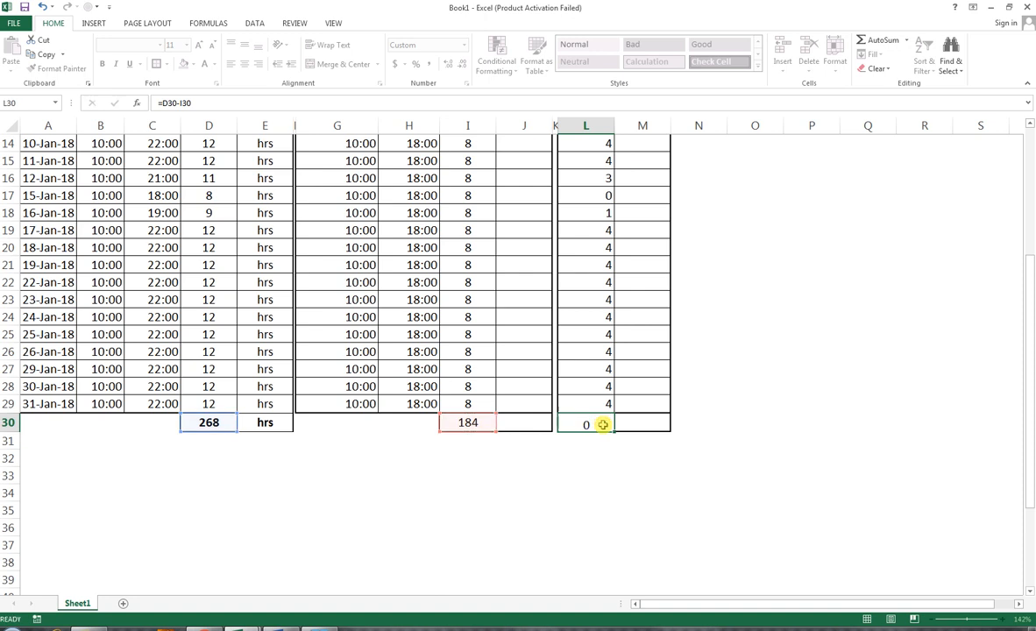
{"action": "key", "text": "Return"}
Step: Apply all borders to the total overtime cell L30
{"action": "left_click", "coordinate": [596, 422]}
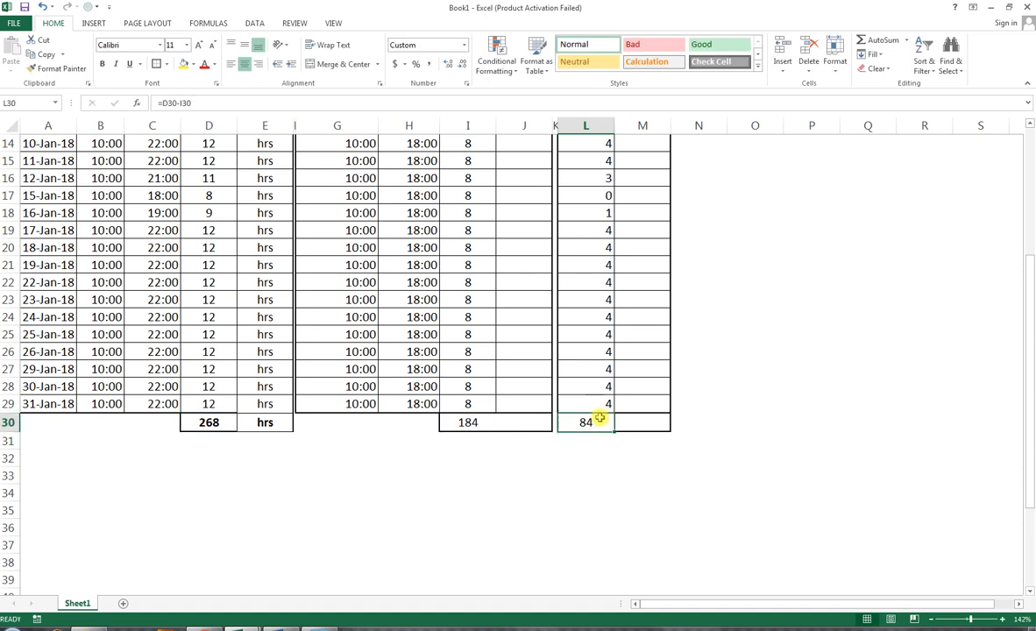
{"action": "left_click", "coordinate": [166, 66]}
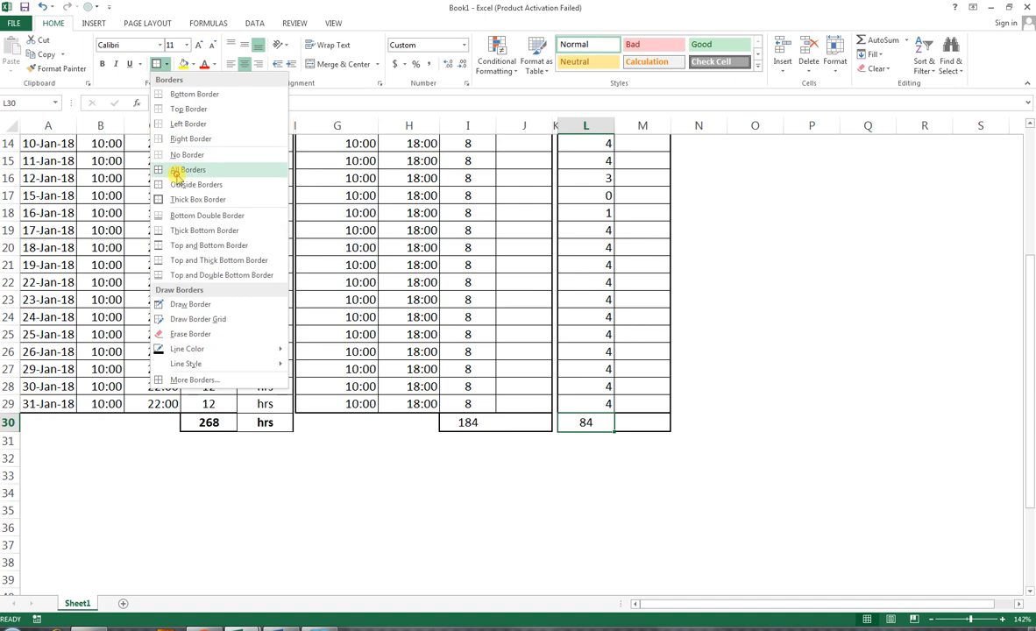
{"action": "left_click", "coordinate": [173, 169]}
{"action": "left_click", "coordinate": [623, 512]}
{"action": "left_click", "coordinate": [636, 424]}
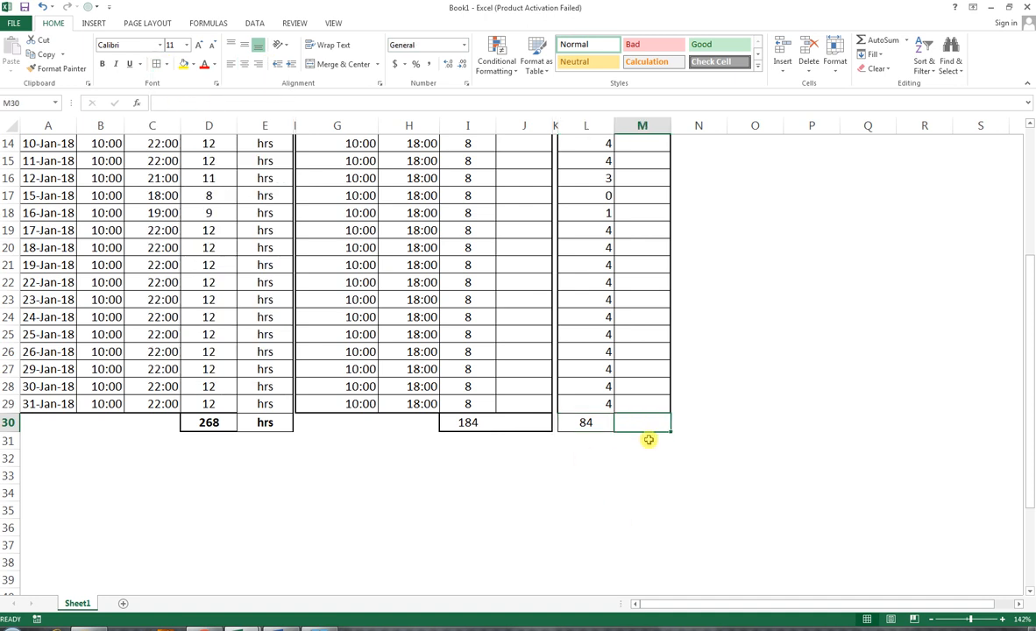
Step: Copy the hrs labels from E7:E30 into columns J and M beside the duty and overtime hours
{"action": "scroll", "coordinate": [370, 342], "scroll_direction": "up", "scroll_amount": 2}
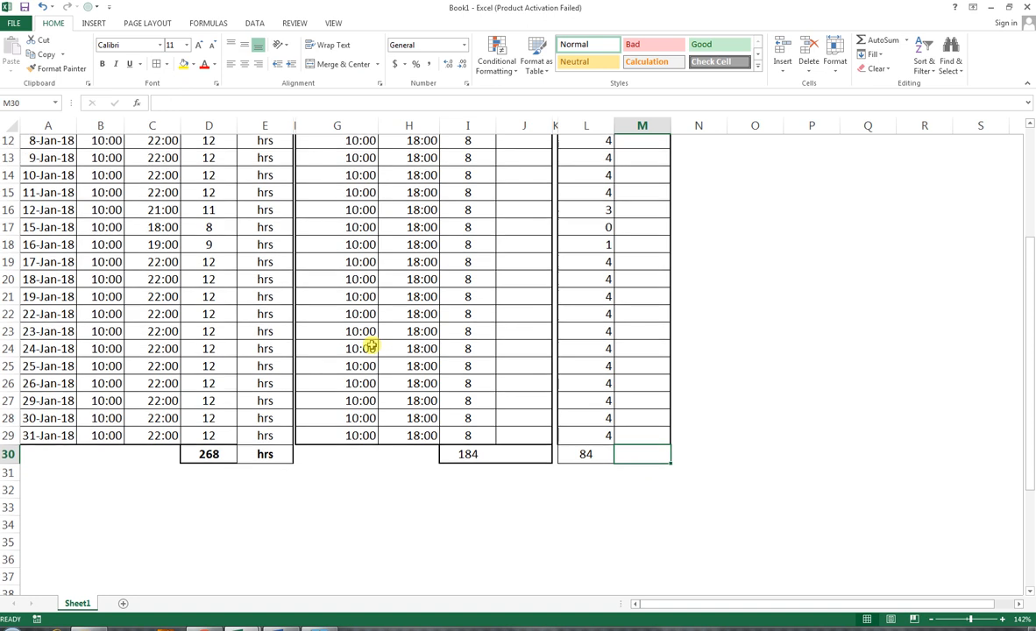
{"action": "scroll", "coordinate": [380, 194], "scroll_direction": "up", "scroll_amount": 3}
{"action": "left_click_drag", "start_coordinate": [273, 256], "coordinate": [250, 559]}
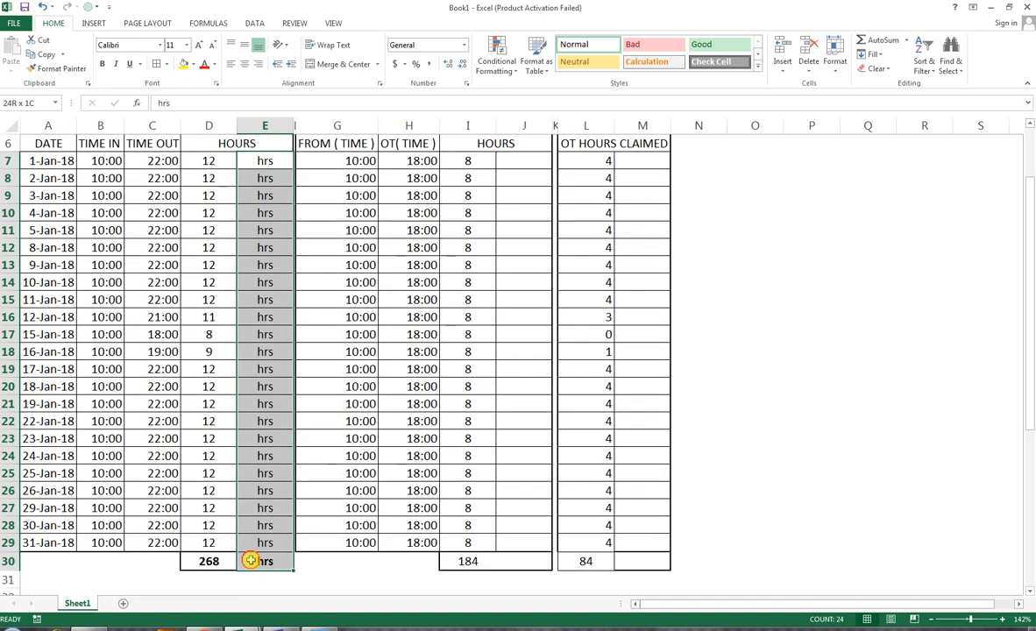
{"action": "key", "text": "ctrl+c"}
{"action": "left_click", "coordinate": [521, 158]}
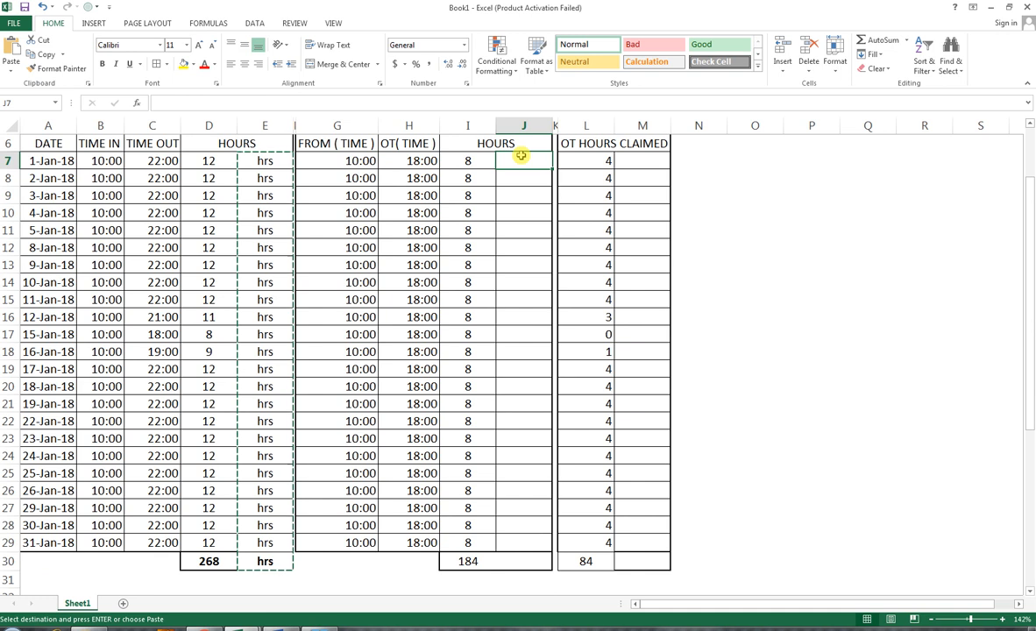
{"action": "key", "text": "ctrl+v"}
{"action": "left_click", "coordinate": [626, 161]}
{"action": "key", "text": "ctrl+v"}
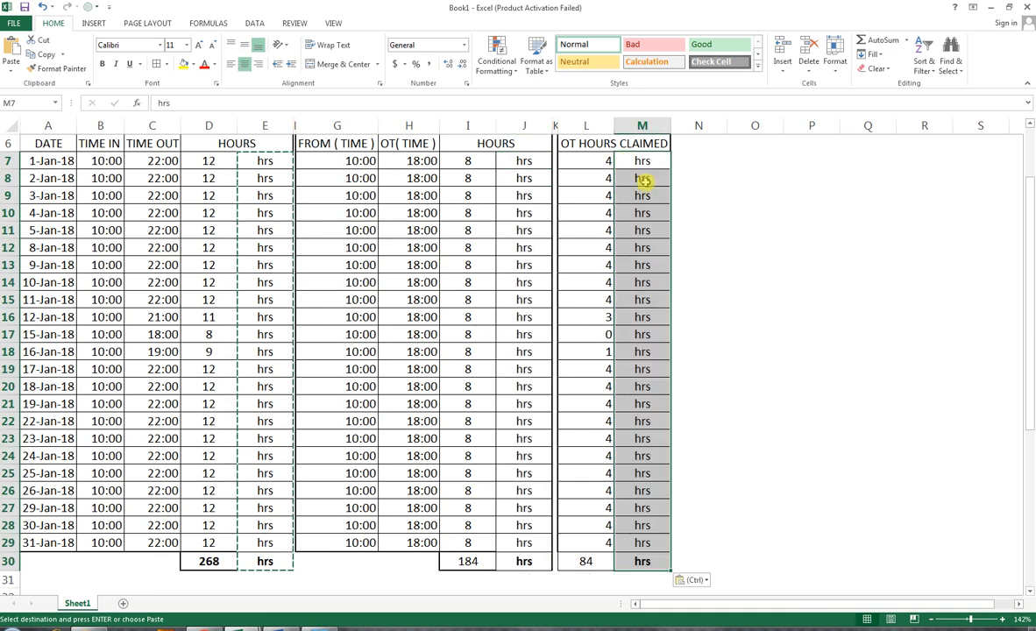
Step: Enter the label EMPLOYEE SIGNATURE in A33
{"action": "scroll", "coordinate": [274, 570], "scroll_direction": "down", "scroll_amount": 1}
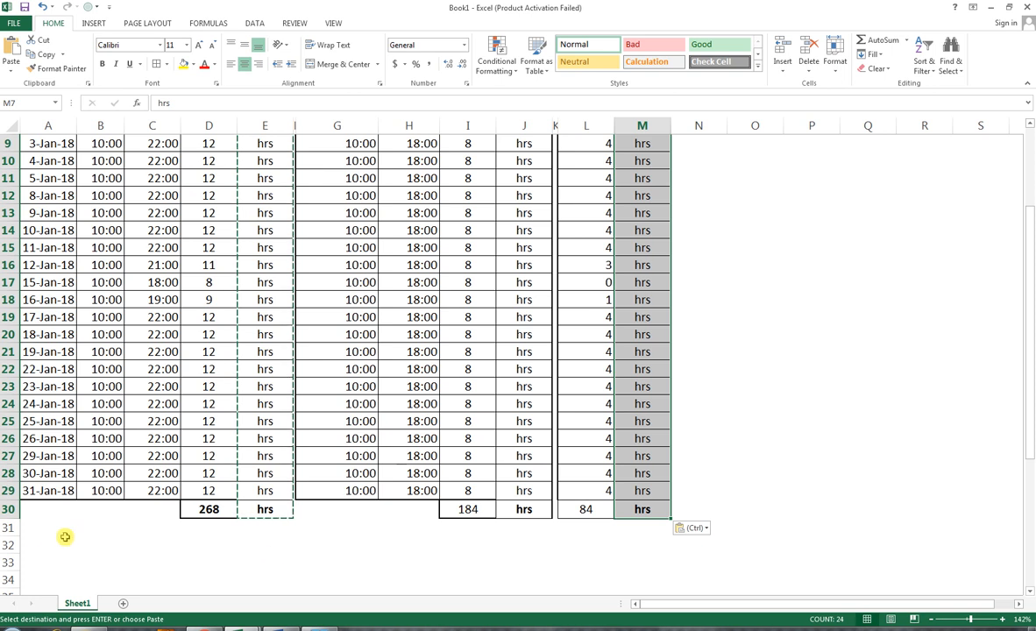
{"action": "left_click", "coordinate": [35, 561]}
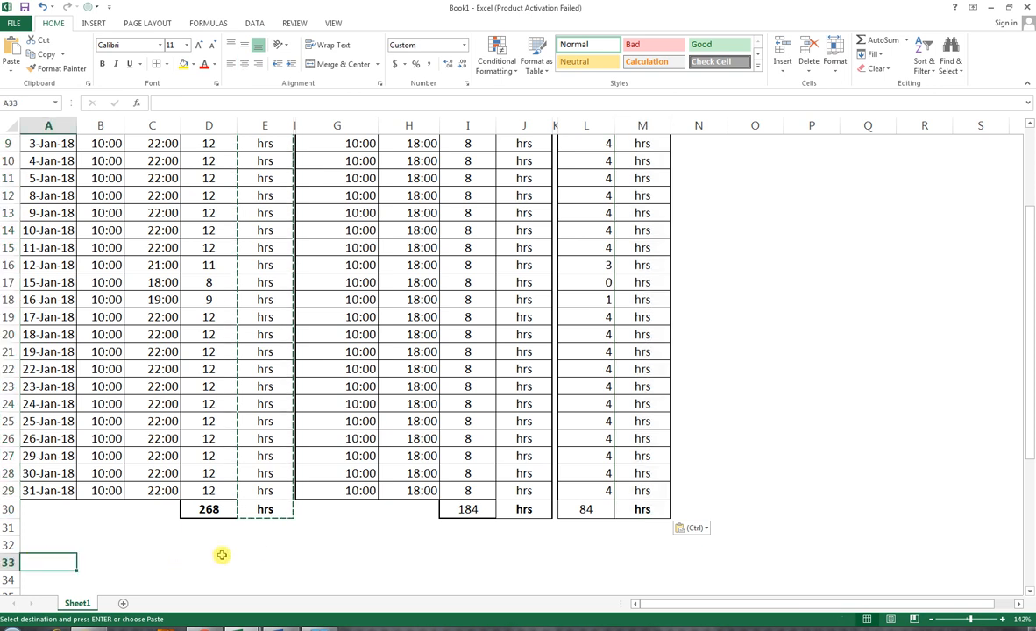
{"action": "scroll", "coordinate": [221, 555], "scroll_direction": "down", "scroll_amount": 1}
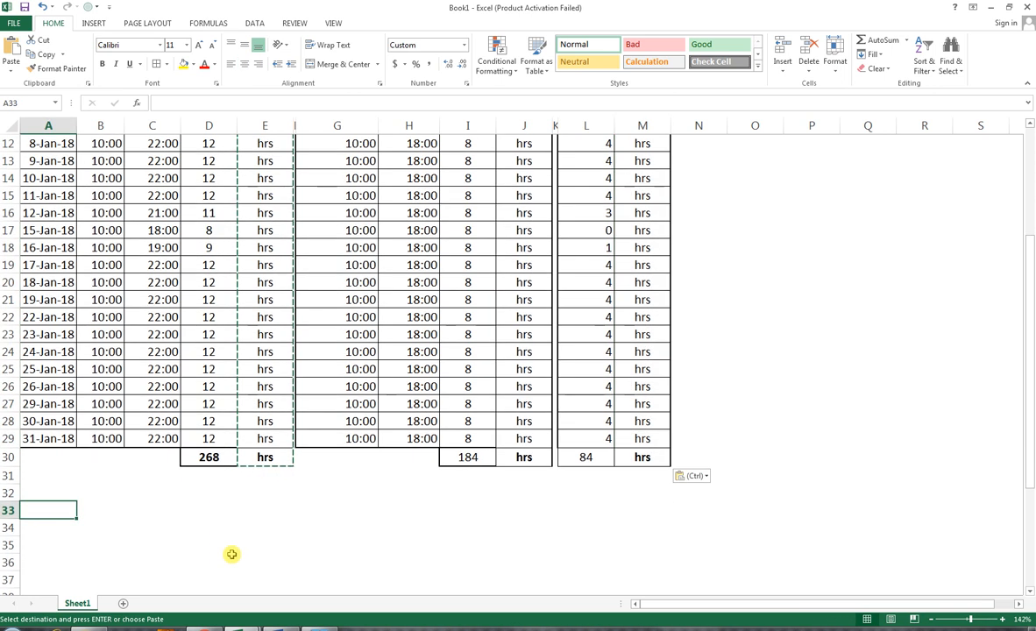
{"action": "type", "text": "E"}
{"action": "type", "text": "MP"}
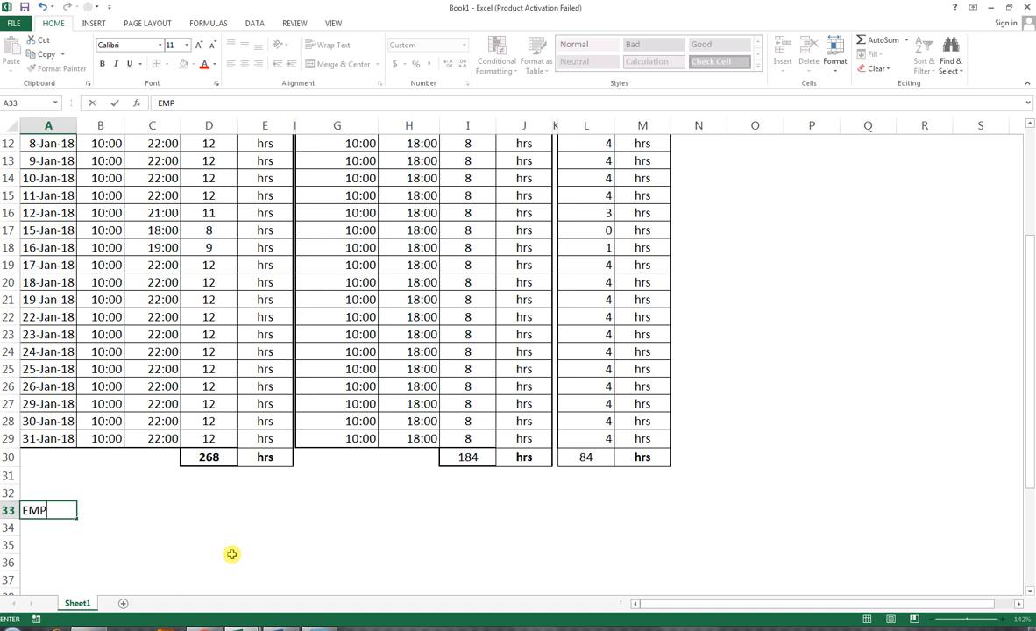
{"action": "type", "text": "LOYEE SIGNATURE"}
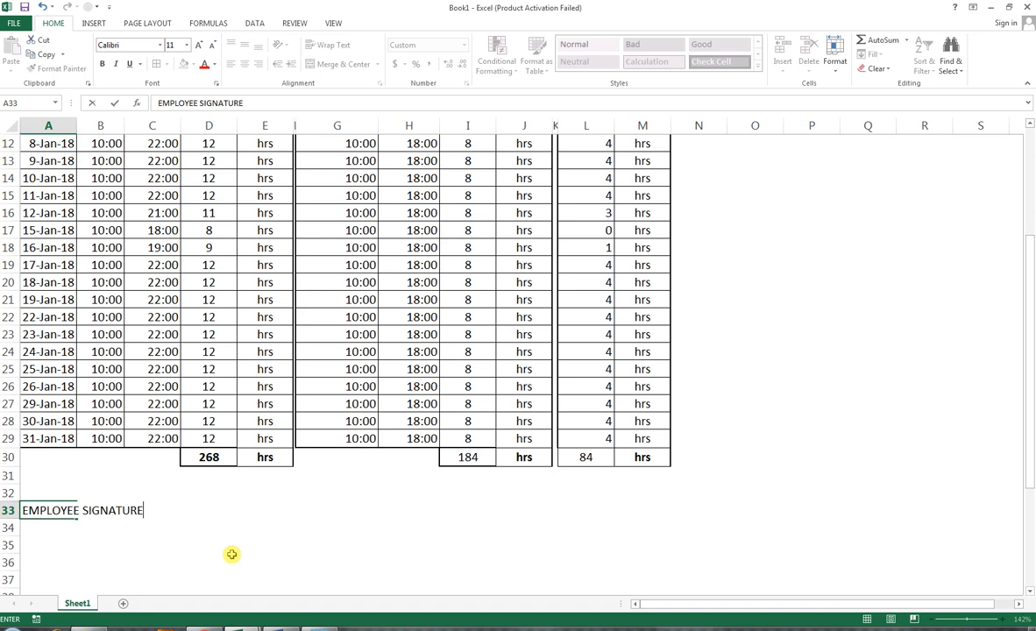
{"action": "key", "text": "Tab"}
{"action": "key", "text": "Tab"}
{"action": "key", "text": "Tab"}
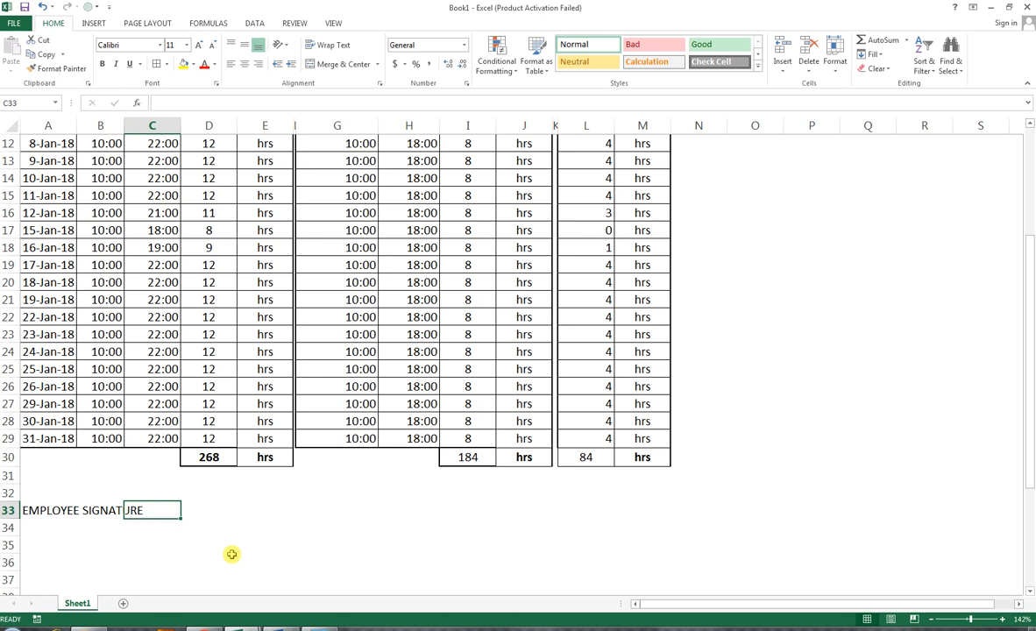
{"action": "key", "text": "Left"}
Step: Draw a straight line after the EMPLOYEE SIGNATURE label in row 33 as a signature line
{"action": "left_click", "coordinate": [93, 22]}
{"action": "left_click", "coordinate": [189, 73]}
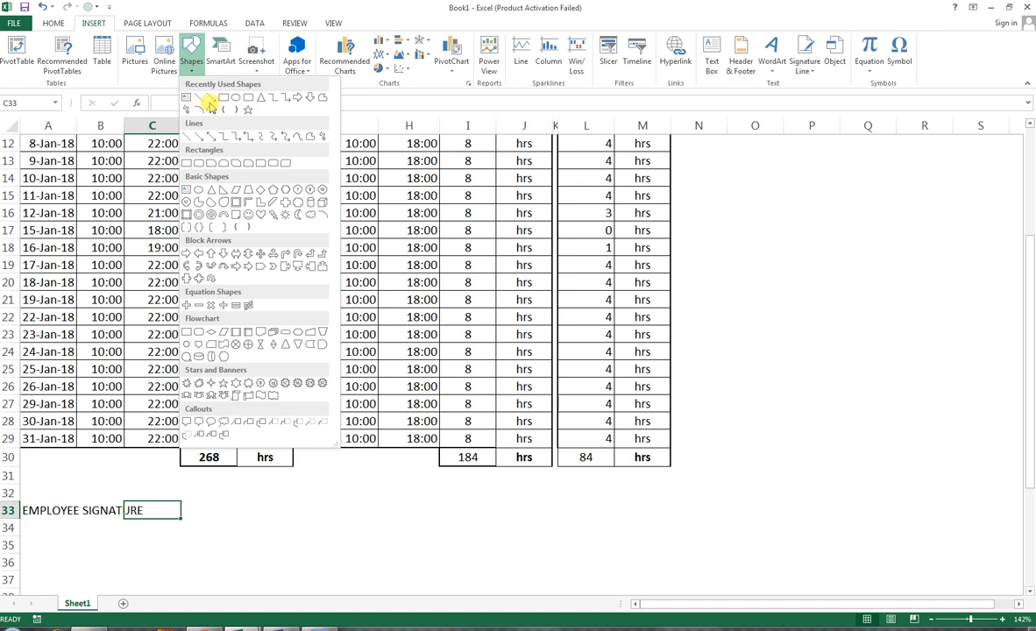
{"action": "left_click", "coordinate": [186, 96]}
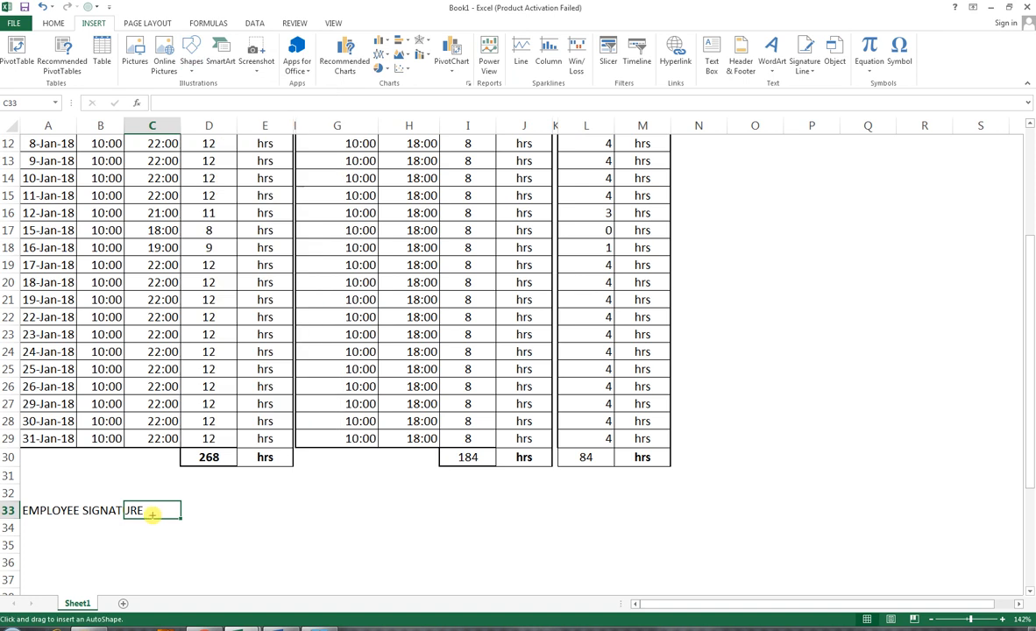
{"action": "left_click_drag", "start_coordinate": [145, 512], "coordinate": [259, 497]}
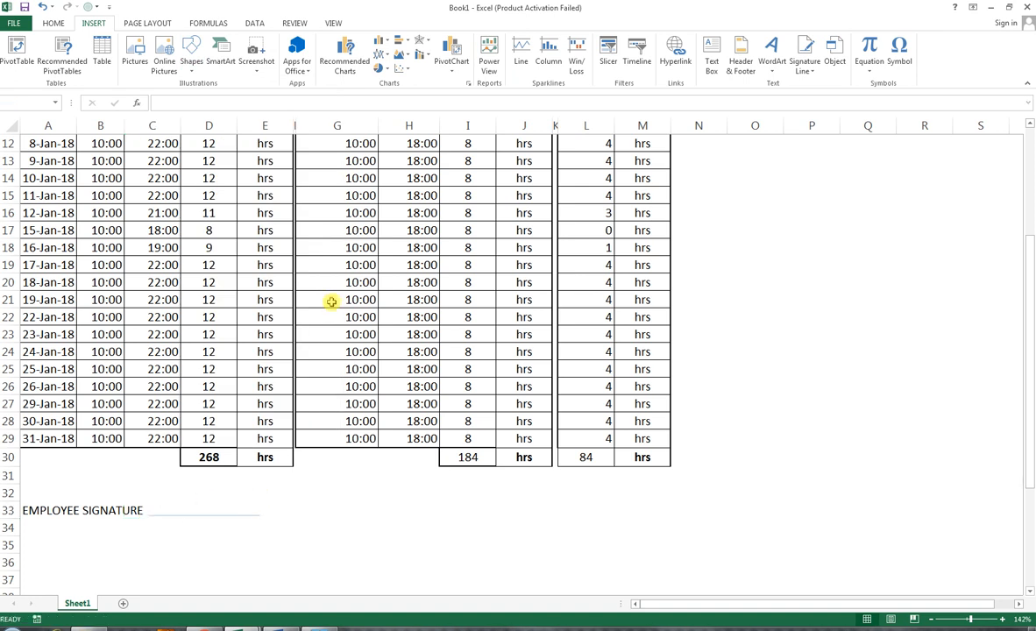
Step: Set the signature line's outline colour to black and its weight to 1½ pt
{"action": "left_click", "coordinate": [453, 56]}
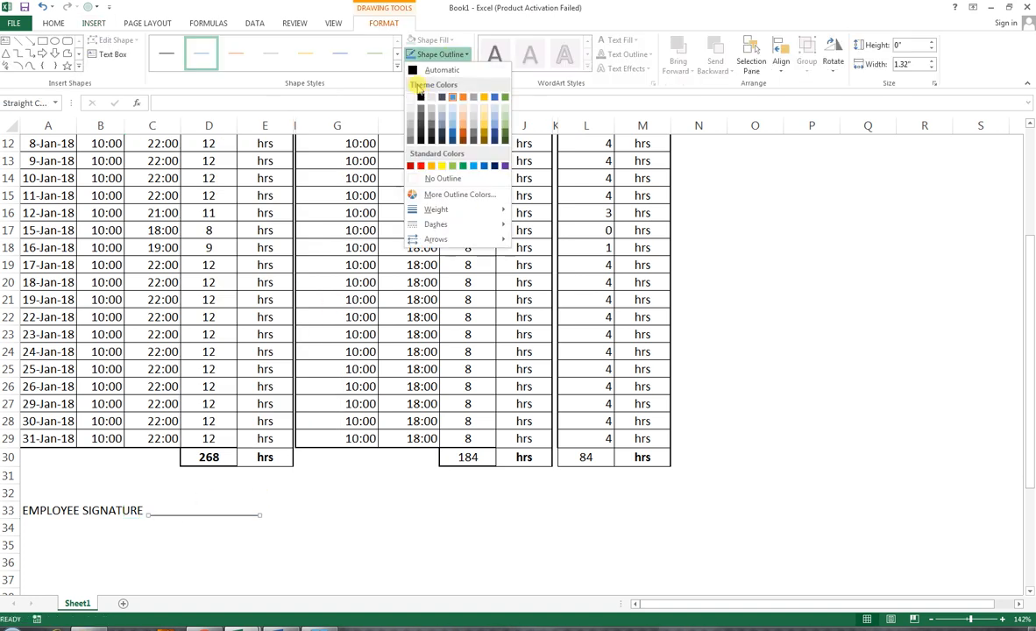
{"action": "left_click", "coordinate": [453, 56]}
{"action": "left_click", "coordinate": [452, 55]}
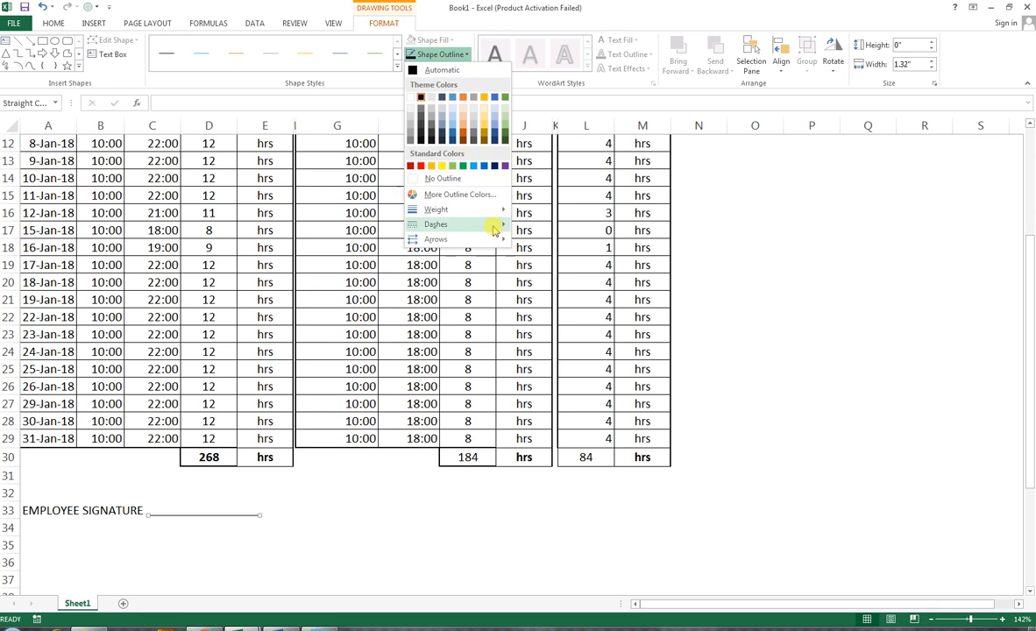
{"action": "mouse_move", "coordinate": [498, 211]}
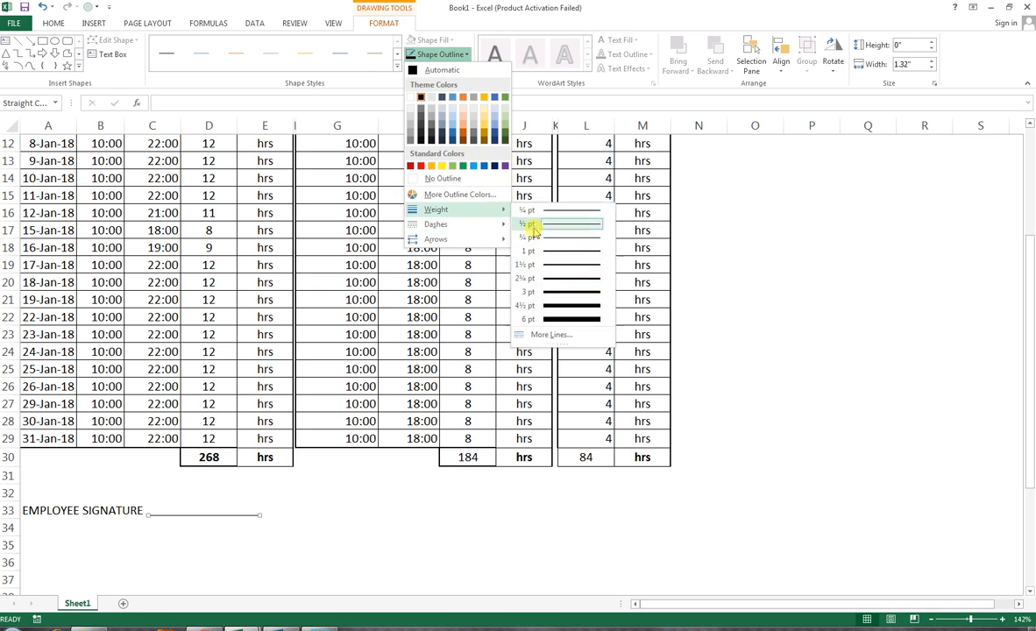
{"action": "left_click", "coordinate": [553, 265]}
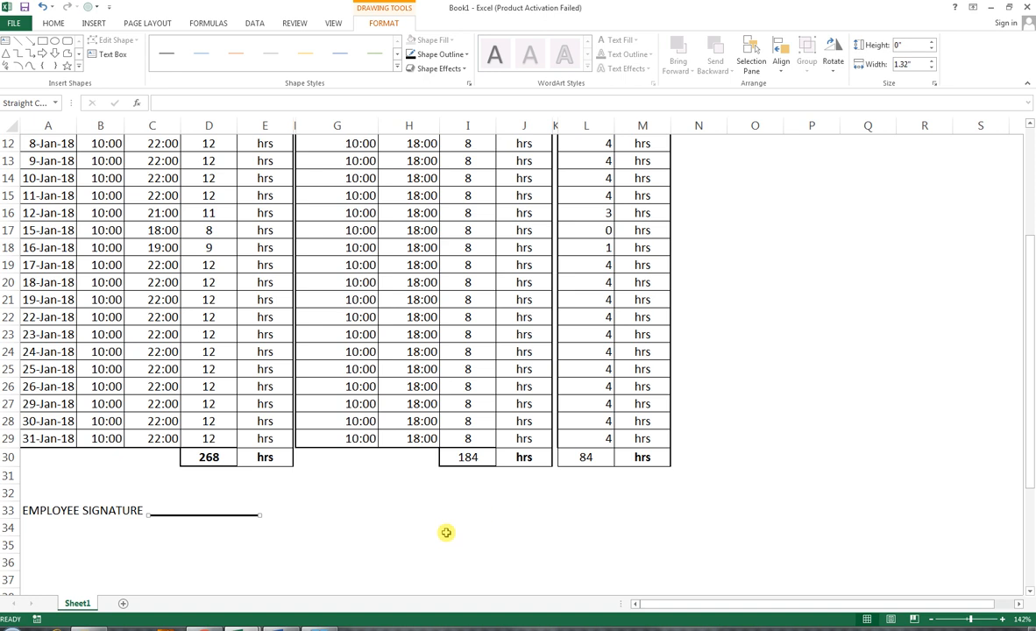
Step: Enter the approving director's full name in H34
{"action": "left_click", "coordinate": [387, 533]}
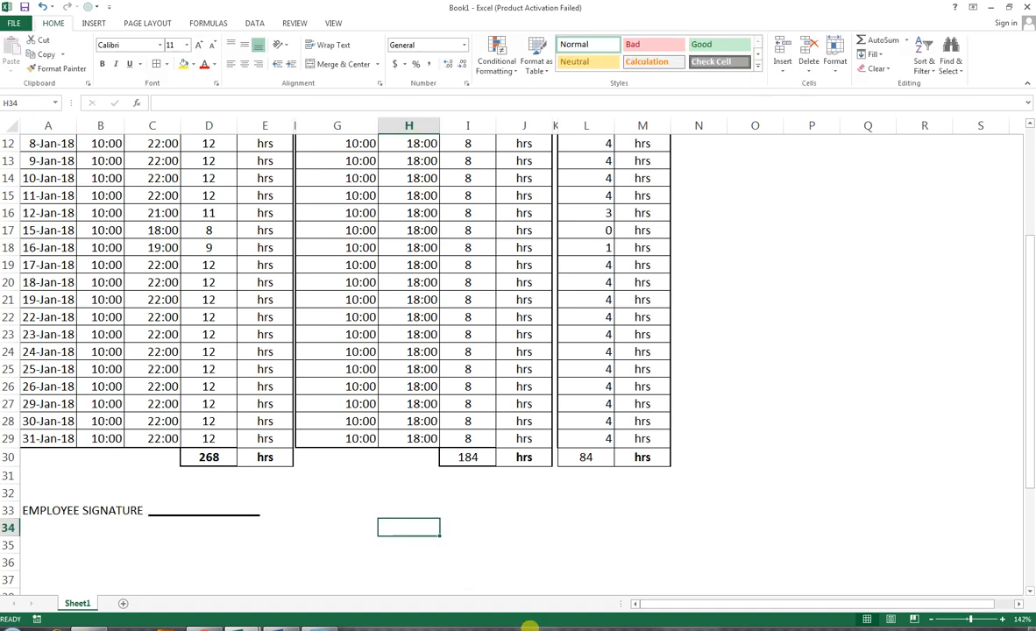
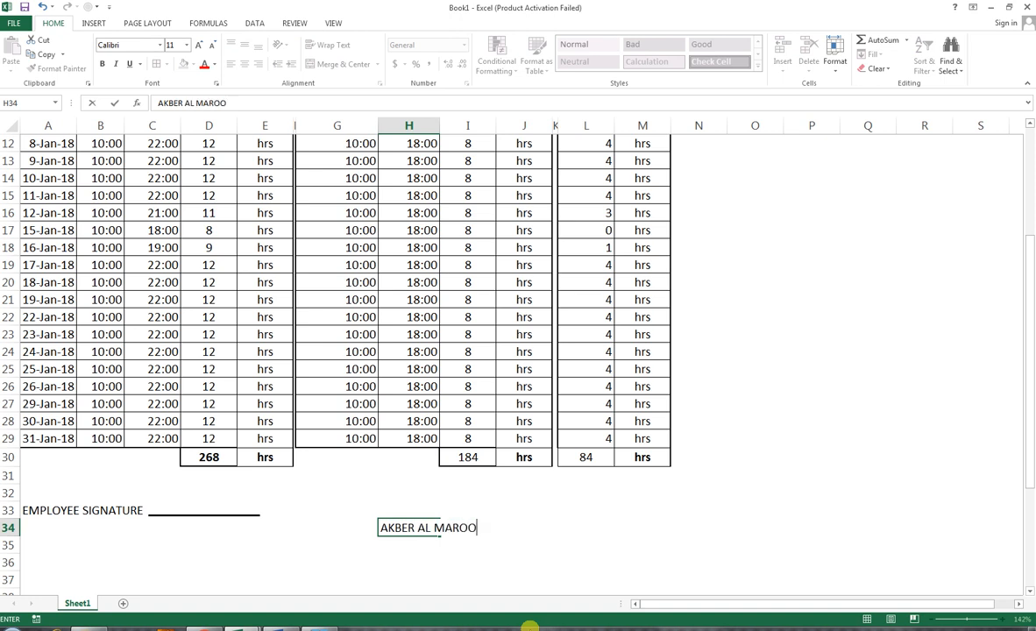
Step: Enter (GROUP DIRECTOR) in H35 below the director's name
{"action": "left_click", "coordinate": [374, 546]}
{"action": "left_click", "coordinate": [406, 542]}
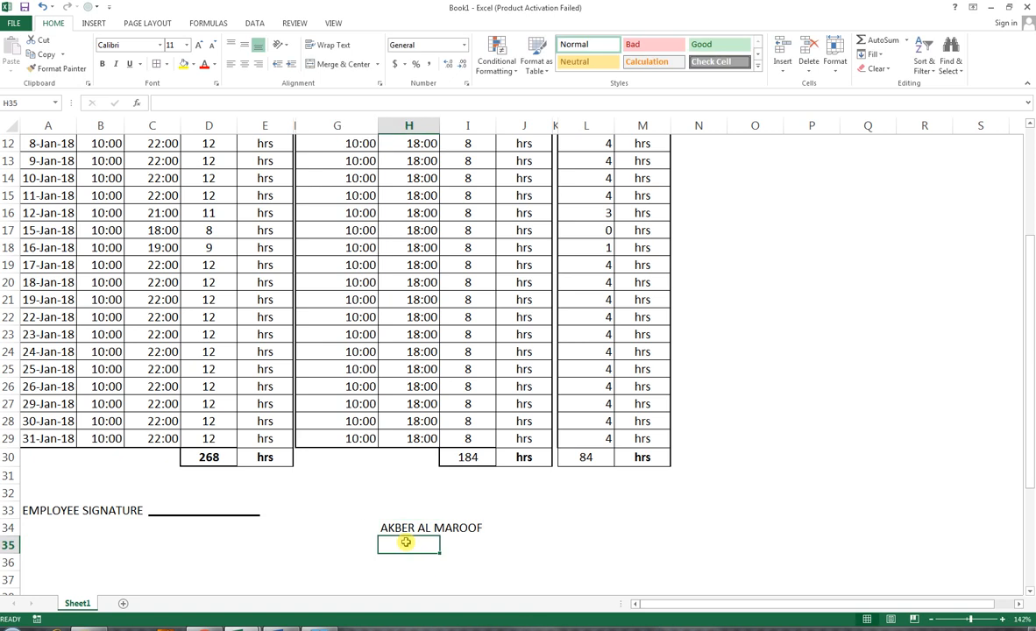
{"action": "type", "text": "(G"}
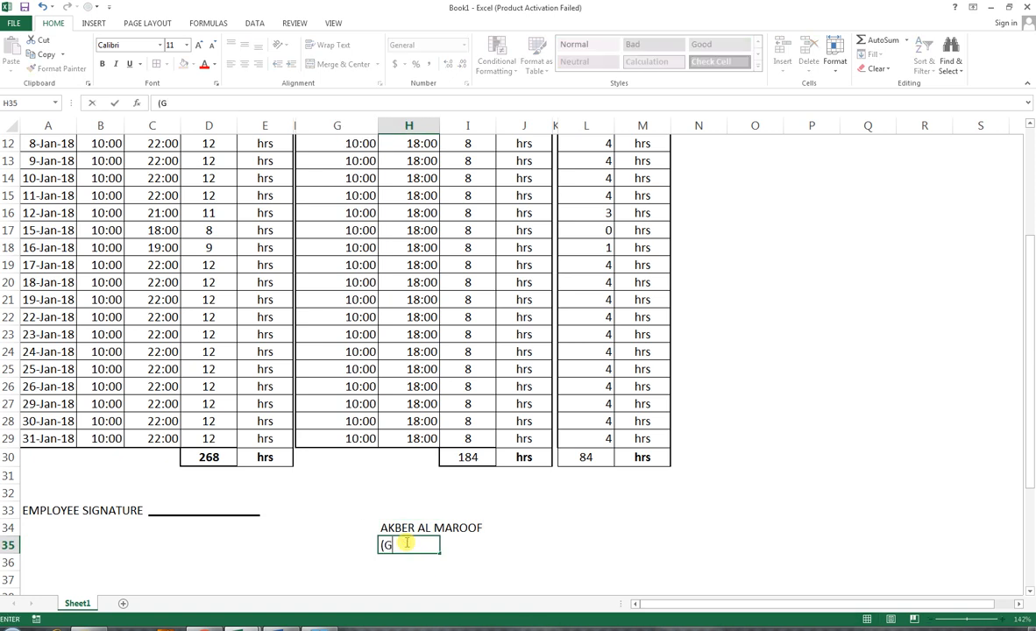
{"action": "type", "text": "ROUP DIRECTOR"}
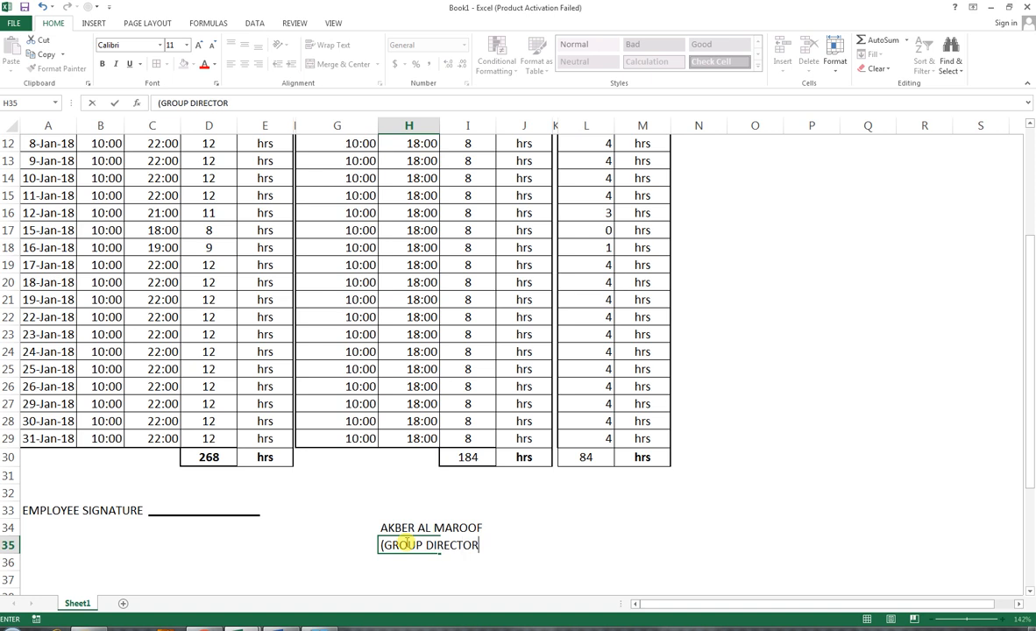
{"action": "type", "text": ")"}
Step: Copy the signature line to sit above the director's name in column H
{"action": "left_click", "coordinate": [257, 519]}
{"action": "mouse_move", "coordinate": [254, 516]}
{"action": "left_mouse_down"}
{"action": "mouse_move", "coordinate": [428, 527]}
{"action": "mouse_move", "coordinate": [467, 507]}
{"action": "mouse_move", "coordinate": [494, 522]}
{"action": "left_mouse_up"}
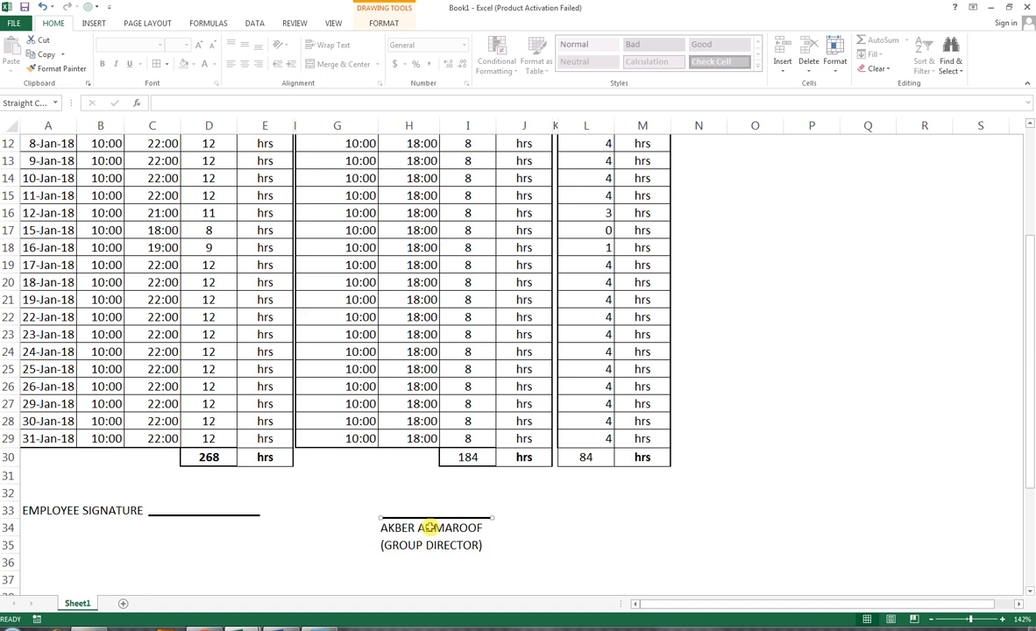
{"action": "left_click", "coordinate": [398, 487]}
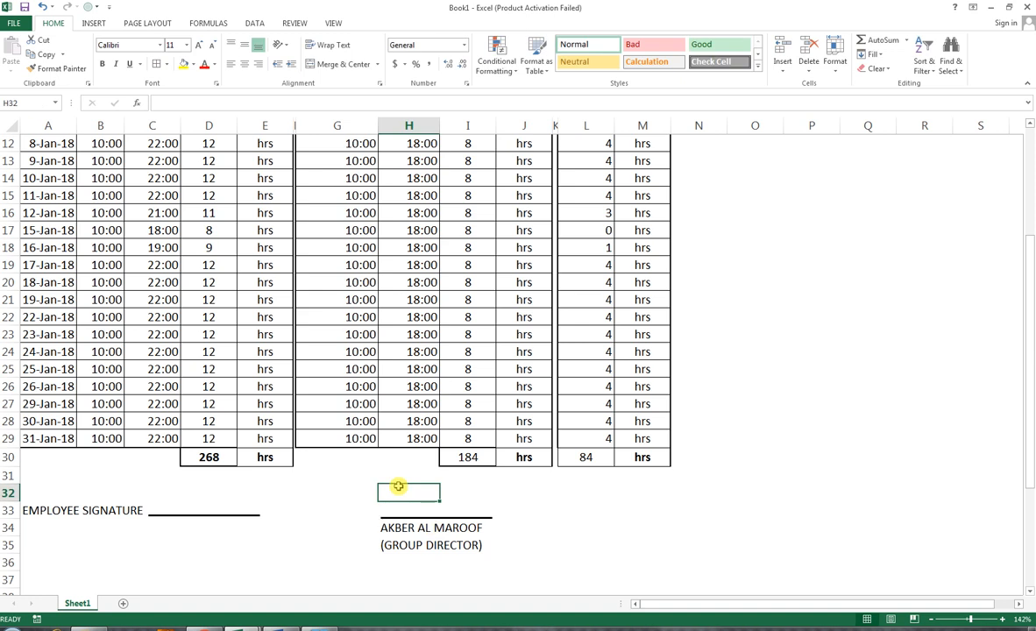
Step: Insert a blank row at row 32 above the signature area
{"action": "key", "text": "Up"}
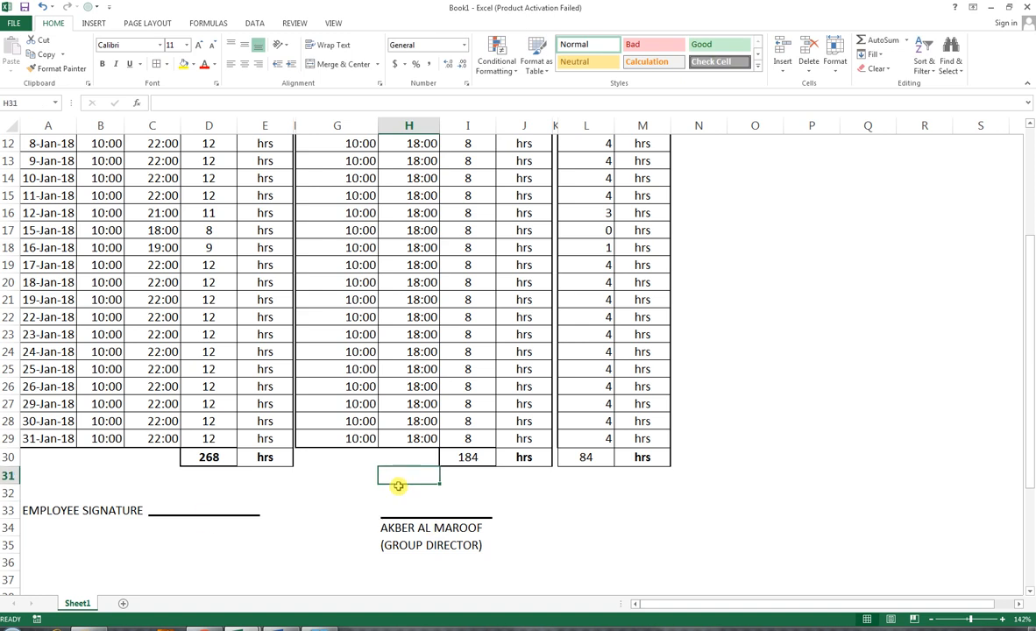
{"action": "left_click", "coordinate": [8, 493]}
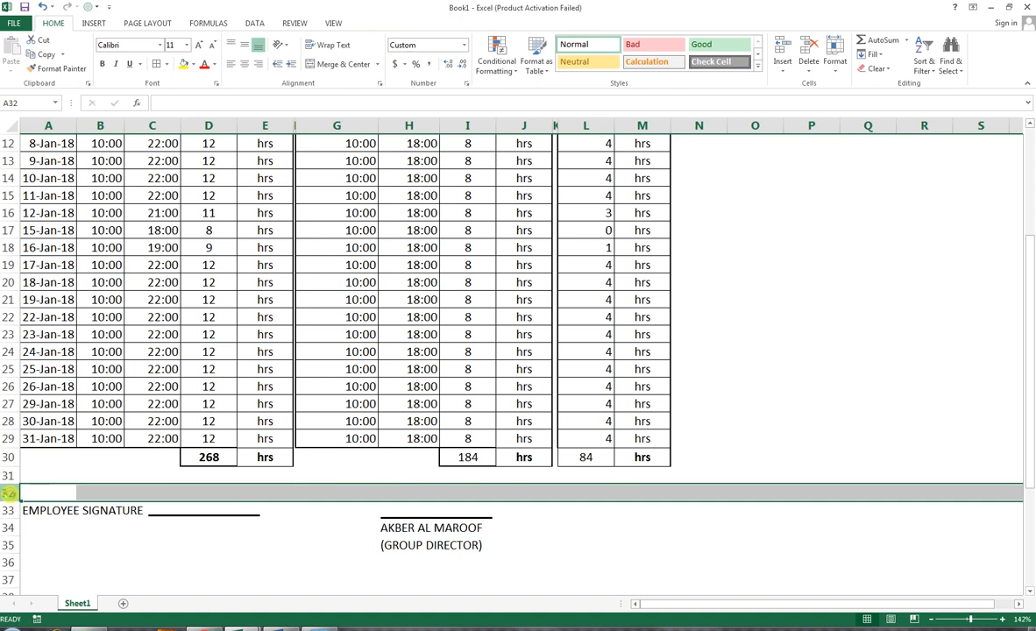
{"action": "key", "text": "ctrl+shift+plus"}
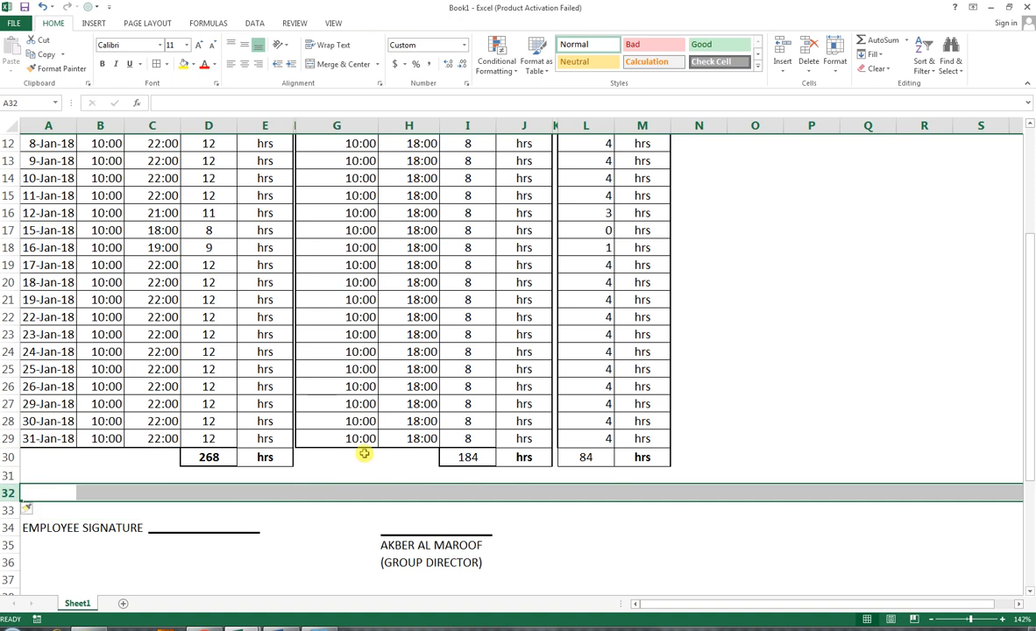
Step: Enter APPROVED BY: in H32 above the director's signature line
{"action": "left_click", "coordinate": [392, 492]}
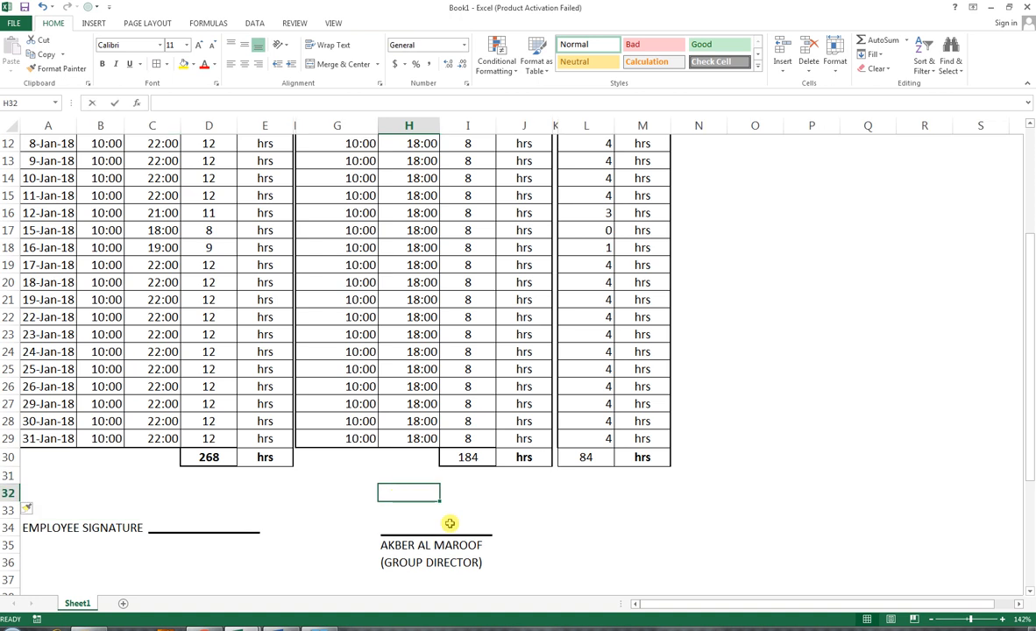
{"action": "type", "text": "APPROVED BY:"}
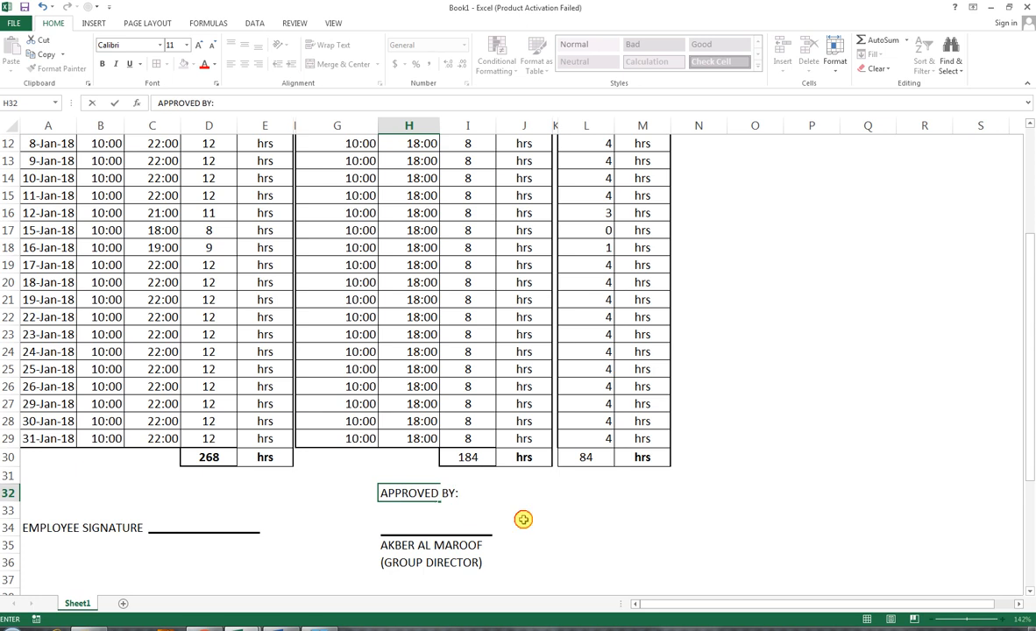
{"action": "left_click", "coordinate": [524, 523]}
Step: Insert a blank row at row 2 near the top of the sheet
{"action": "scroll", "coordinate": [350, 399], "scroll_direction": "up", "scroll_amount": 4}
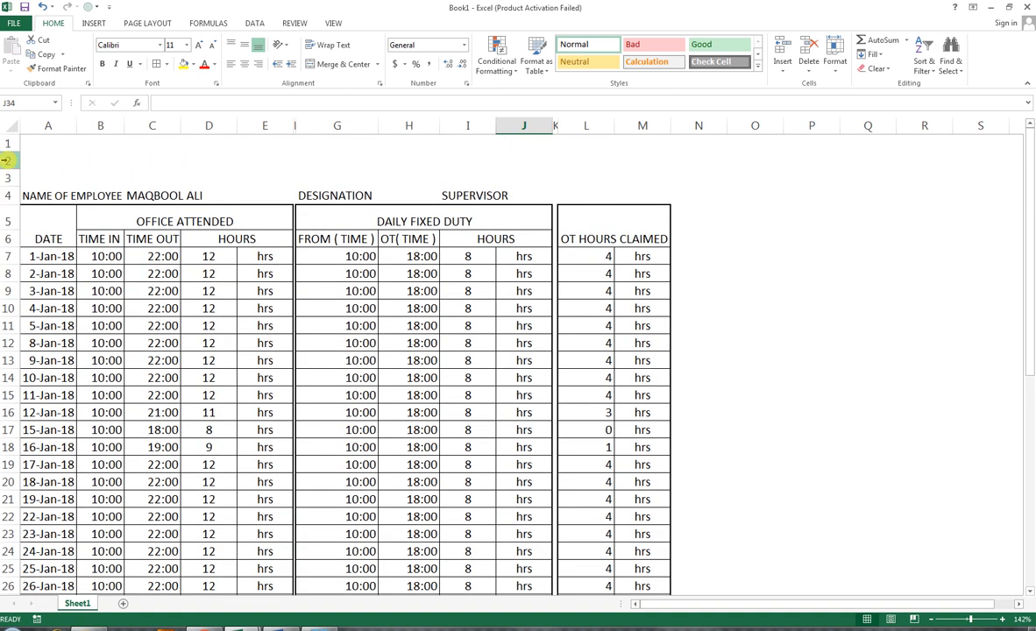
{"action": "left_click", "coordinate": [7, 160]}
{"action": "key", "text": "ctrl+shift+plus"}
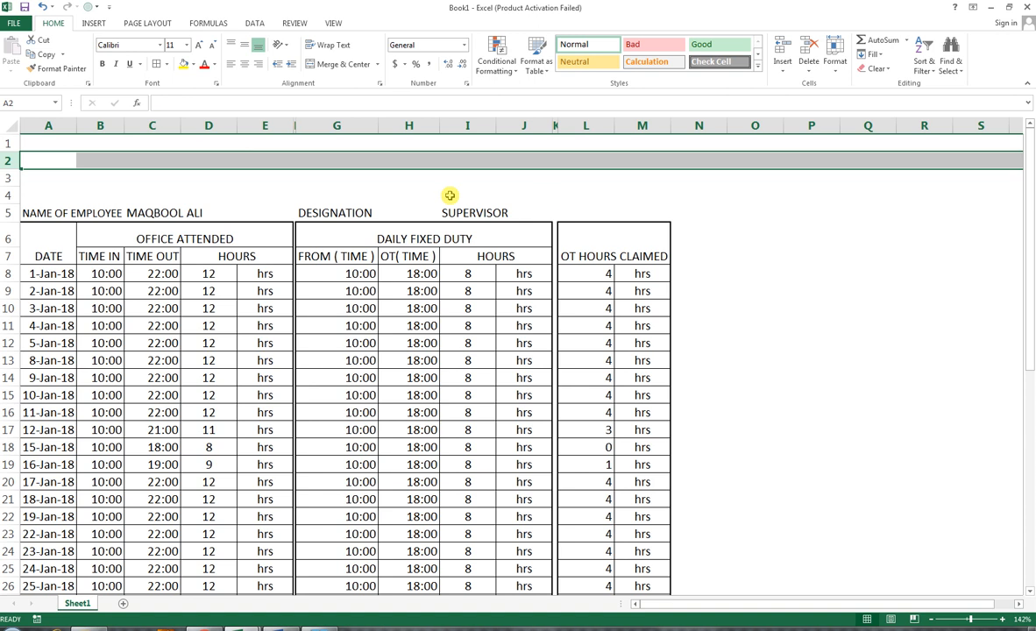
Step: Enter the label DEPARTMENT in L5 beside the designation
{"action": "left_click", "coordinate": [546, 196]}
{"action": "left_click", "coordinate": [570, 209]}
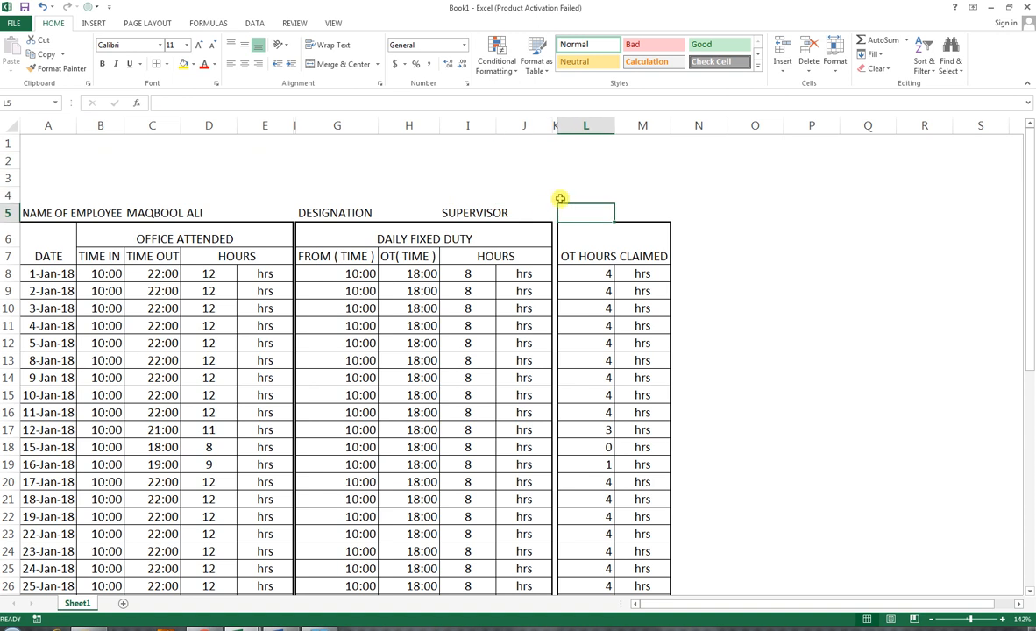
{"action": "left_click", "coordinate": [538, 208]}
{"action": "left_click", "coordinate": [562, 208]}
{"action": "type", "text": "DEPART"}
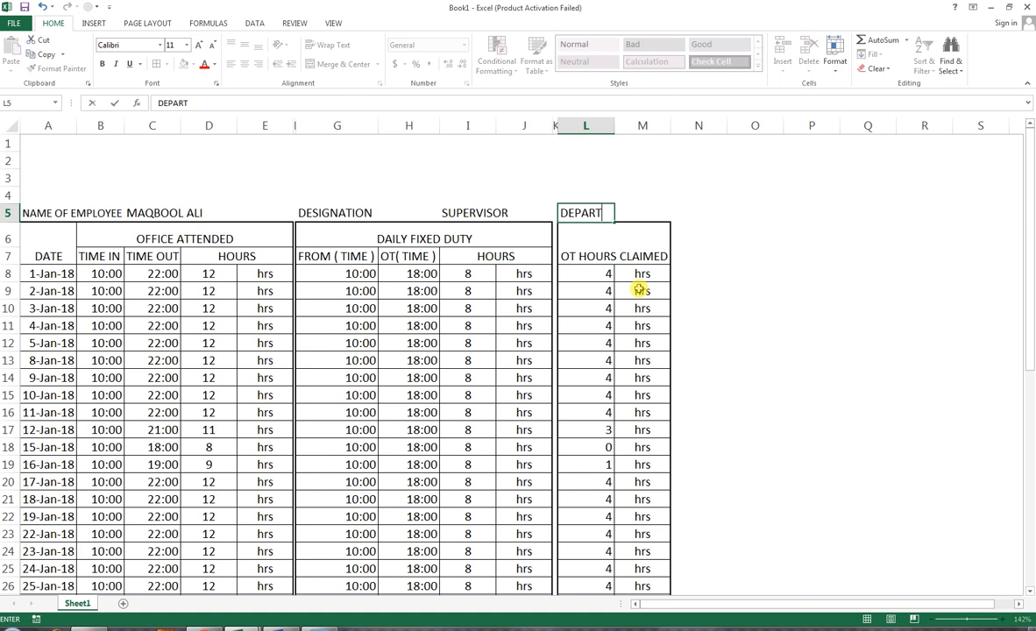
{"action": "type", "text": "MENT"}
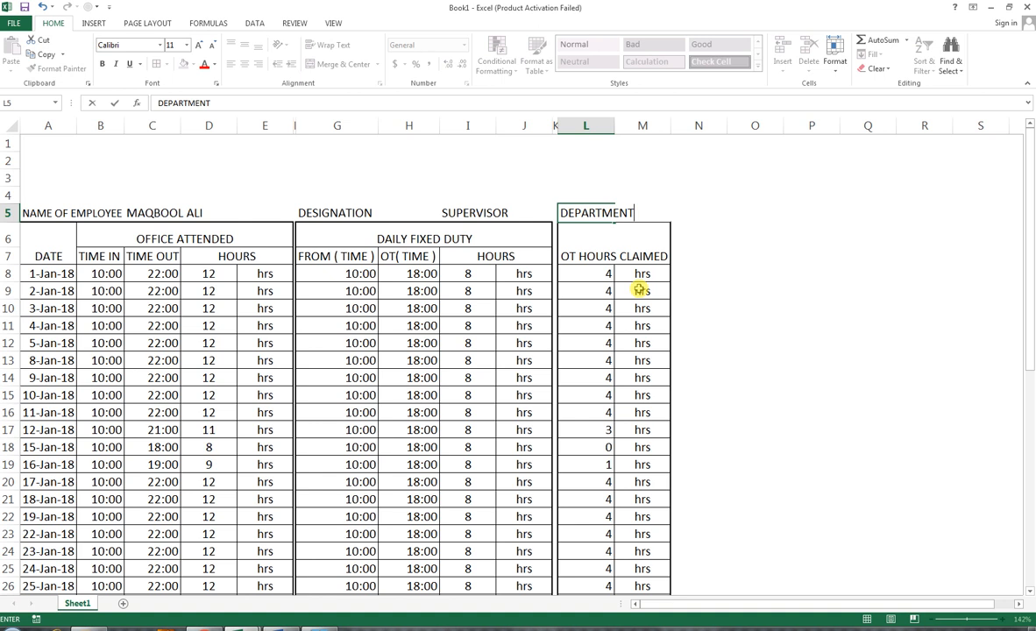
{"action": "key", "text": "Tab"}
{"action": "key", "text": "Tab"}
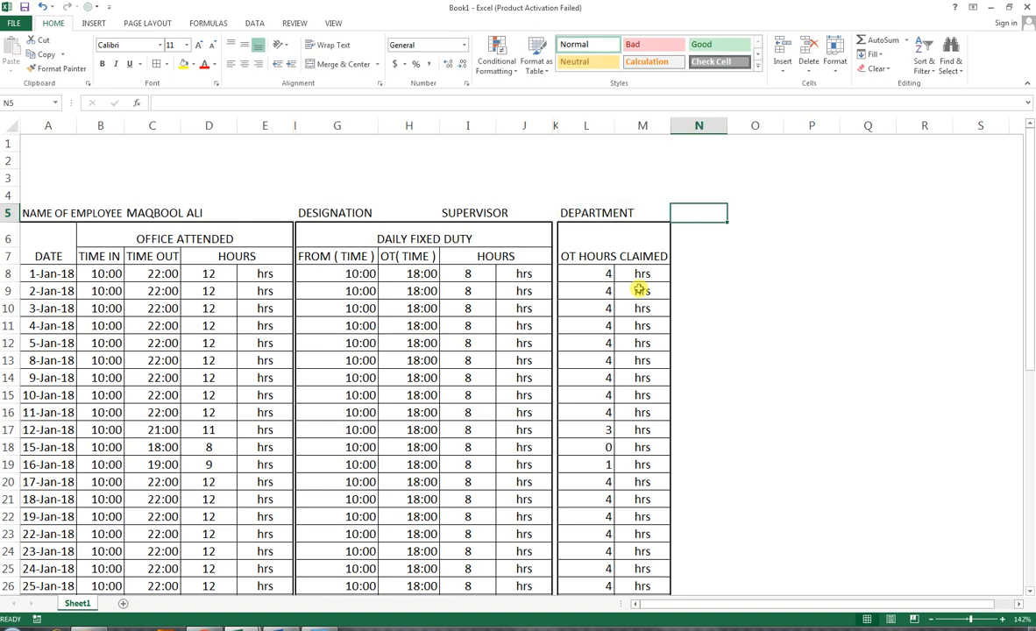
Step: Enter MSR as the department in N5
{"action": "type", "text": "E"}
{"action": "key", "text": "BackSpace"}
{"action": "type", "text": "MD"}
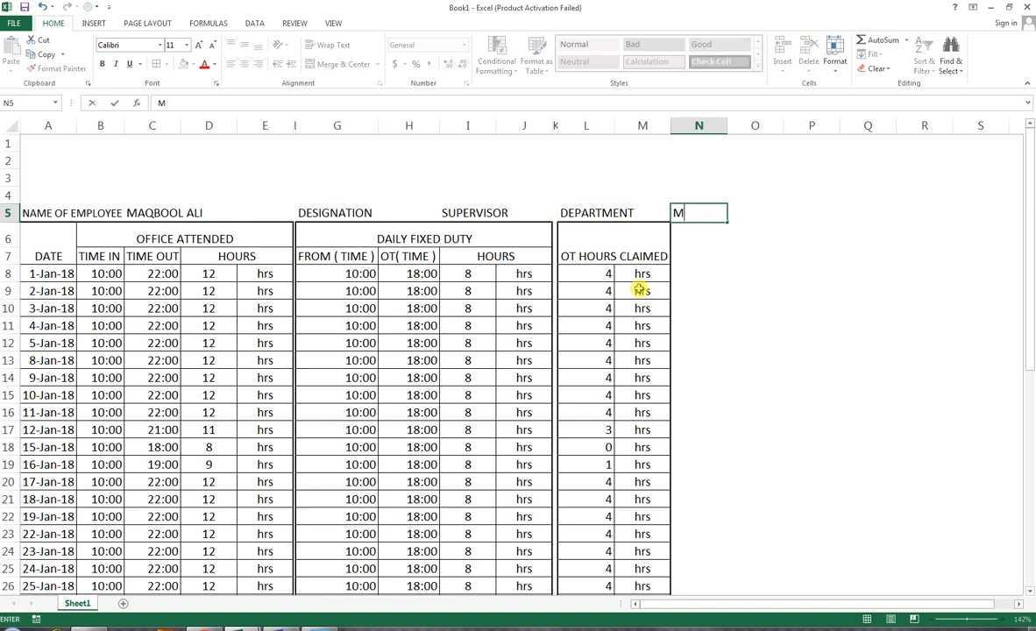
{"action": "key", "text": "BackSpace"}
{"action": "type", "text": "SR"}
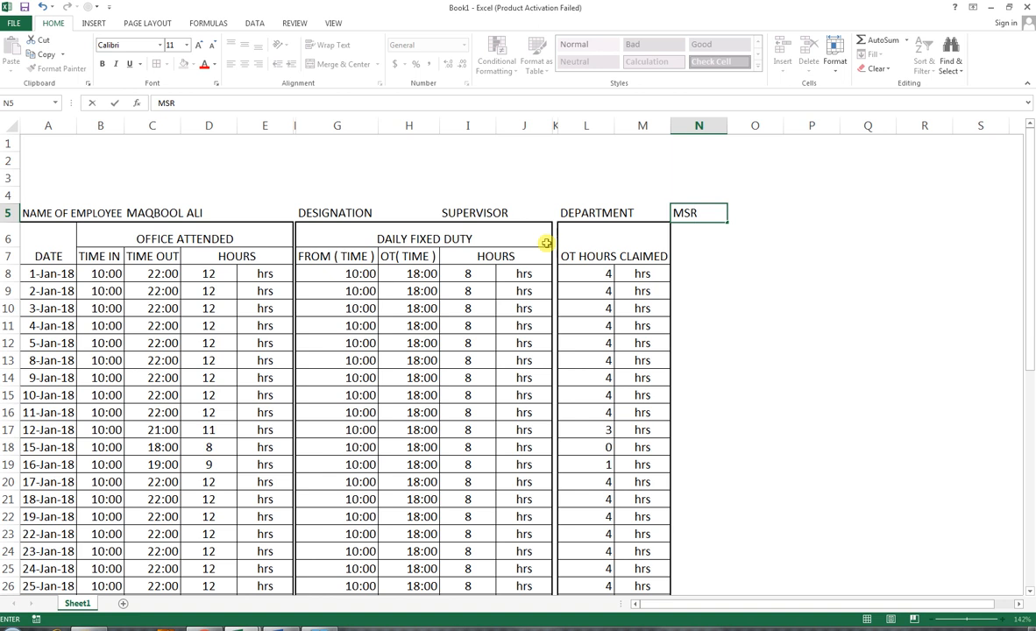
{"action": "left_click", "coordinate": [750, 232]}
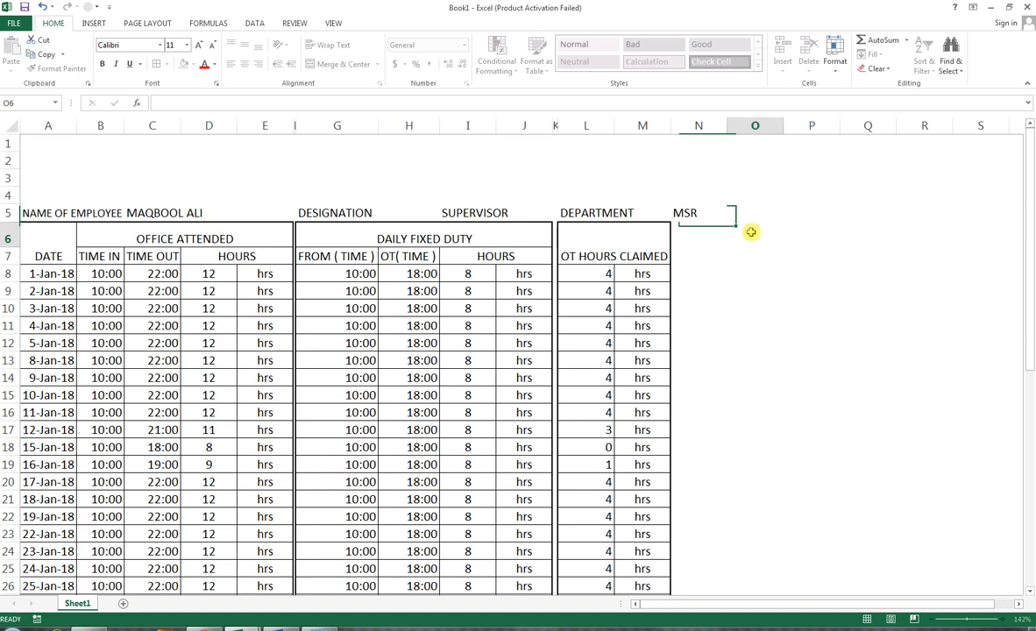
Step: Merge and center cells A2:N4 as a title area
{"action": "left_click", "coordinate": [676, 231]}
{"action": "left_click_drag", "start_coordinate": [33, 154], "coordinate": [676, 197]}
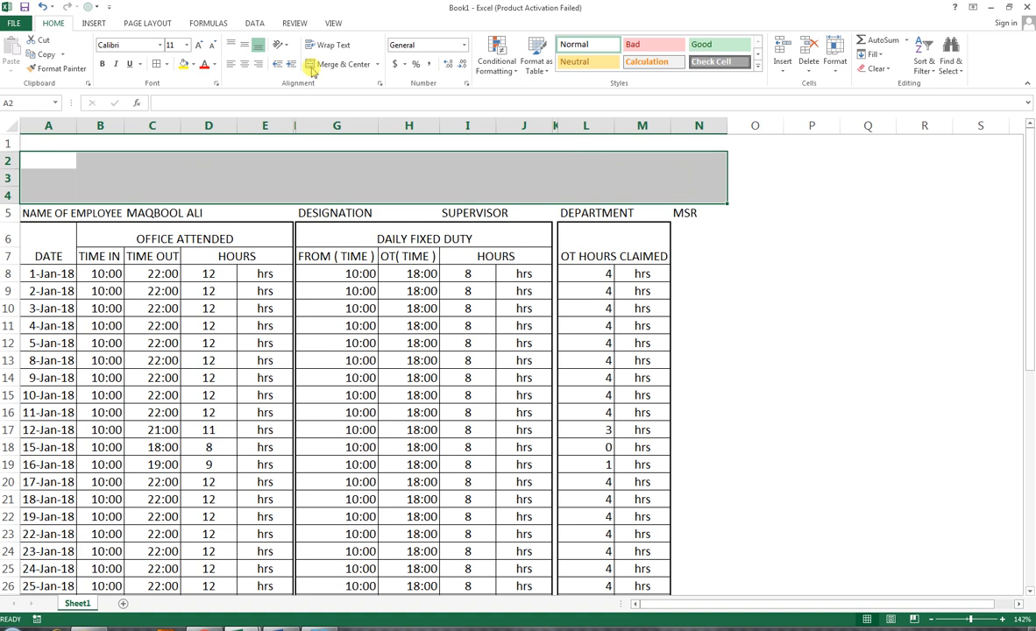
{"action": "left_click", "coordinate": [340, 66]}
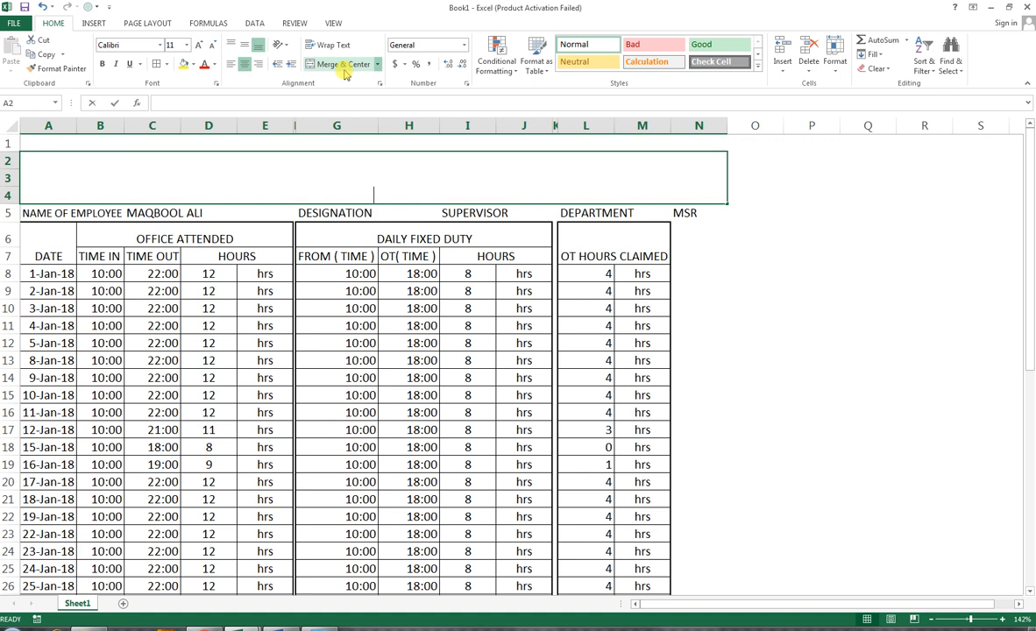
Step: Enter the title MONTHLY OVERTIME SHEET FOR THE PERIOD FORM 1ST JAN2018 TO 31ST JAN 2018 in the merged title area
{"action": "type", "text": "MONTHLY "}
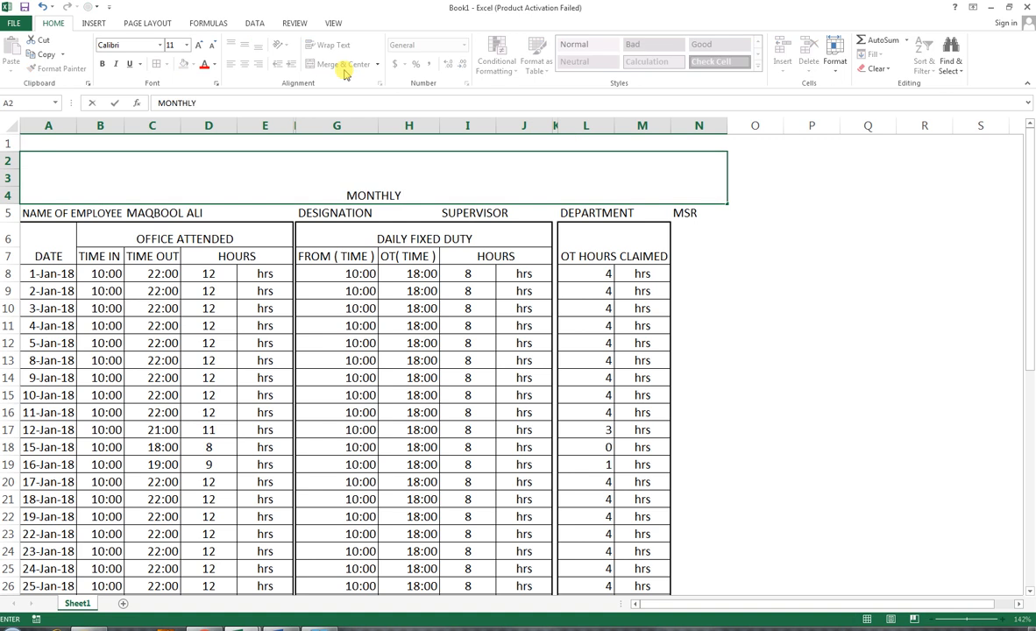
{"action": "type", "text": "OVER"}
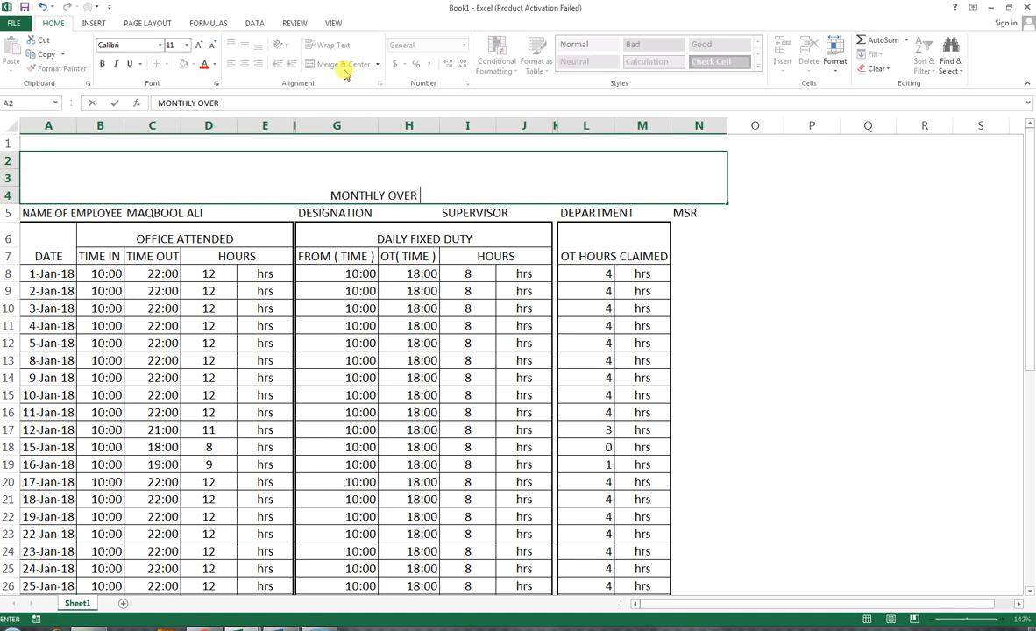
{"action": "type", "text": "T"}
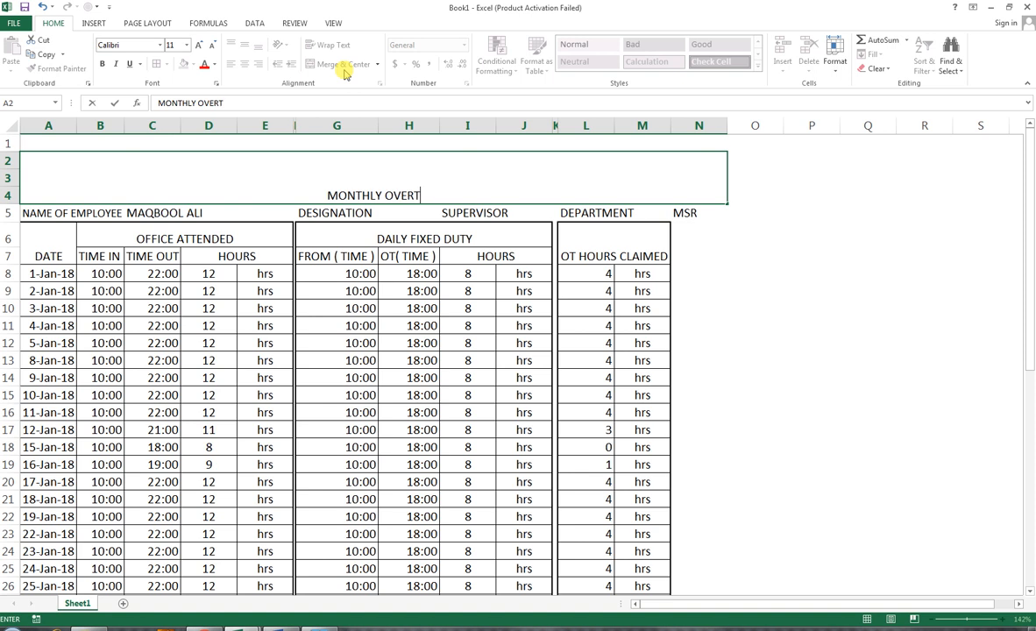
{"action": "type", "text": "IME SHEET"}
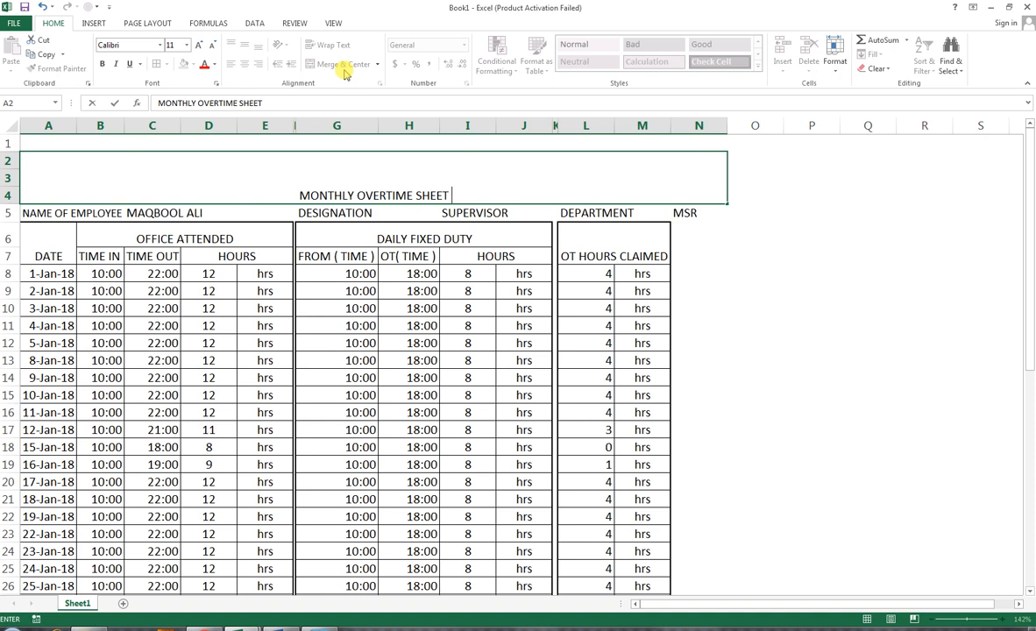
{"action": "type", "text": " FOR THE "}
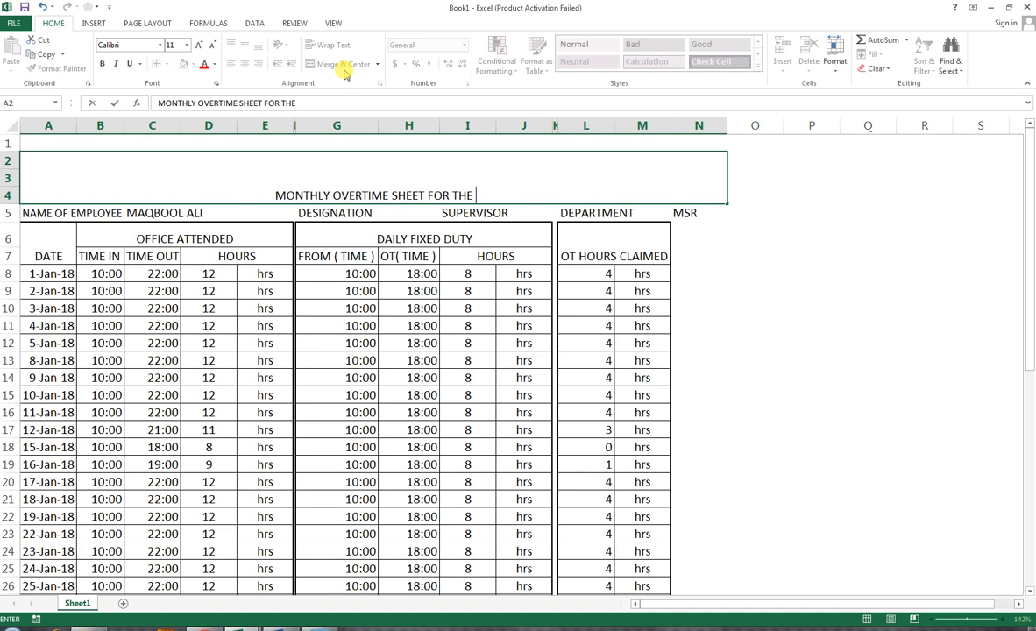
{"action": "type", "text": "PERIOD"}
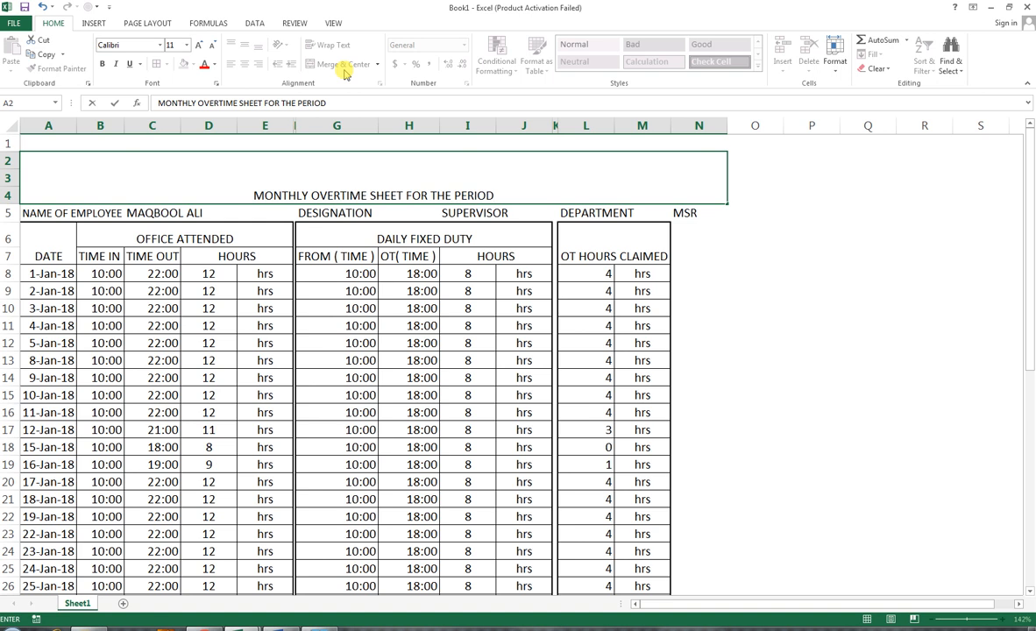
{"action": "type", "text": " FORM"}
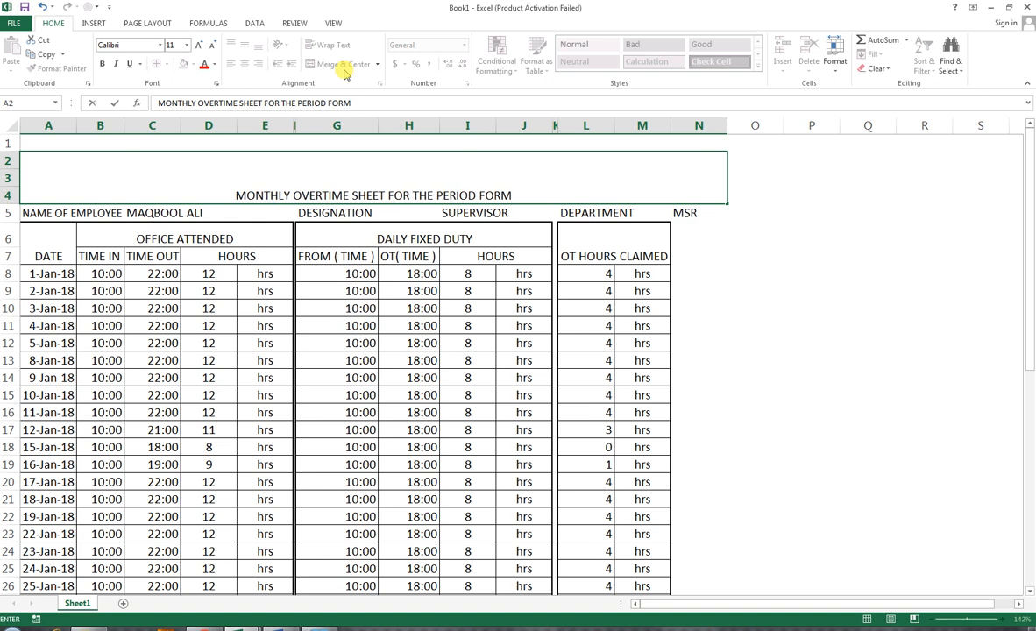
{"action": "type", "text": " 1ST"}
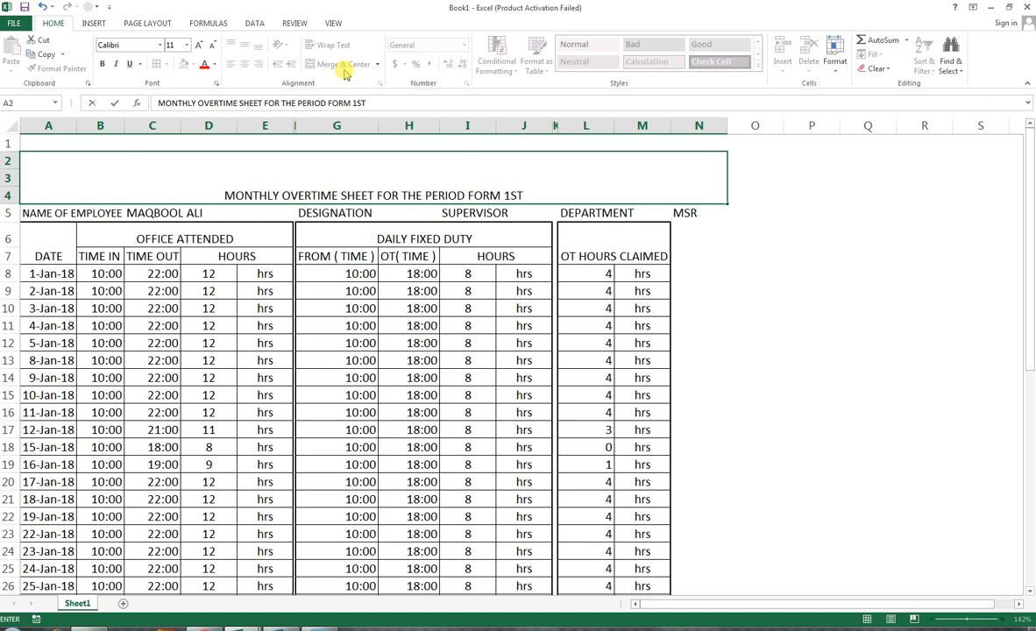
{"action": "type", "text": " JAN"}
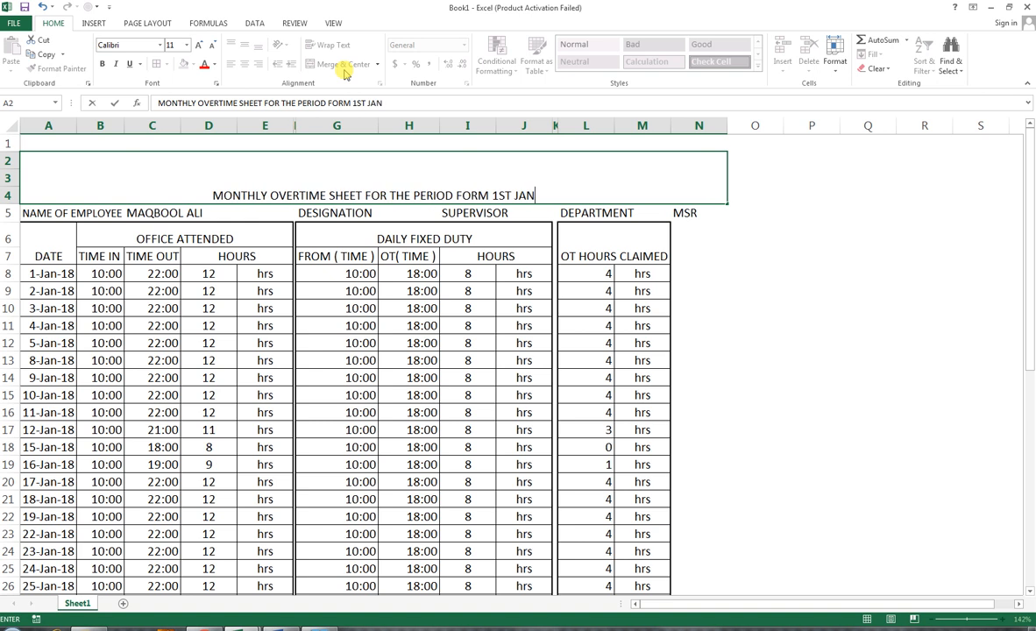
{"action": "type", "text": "2"}
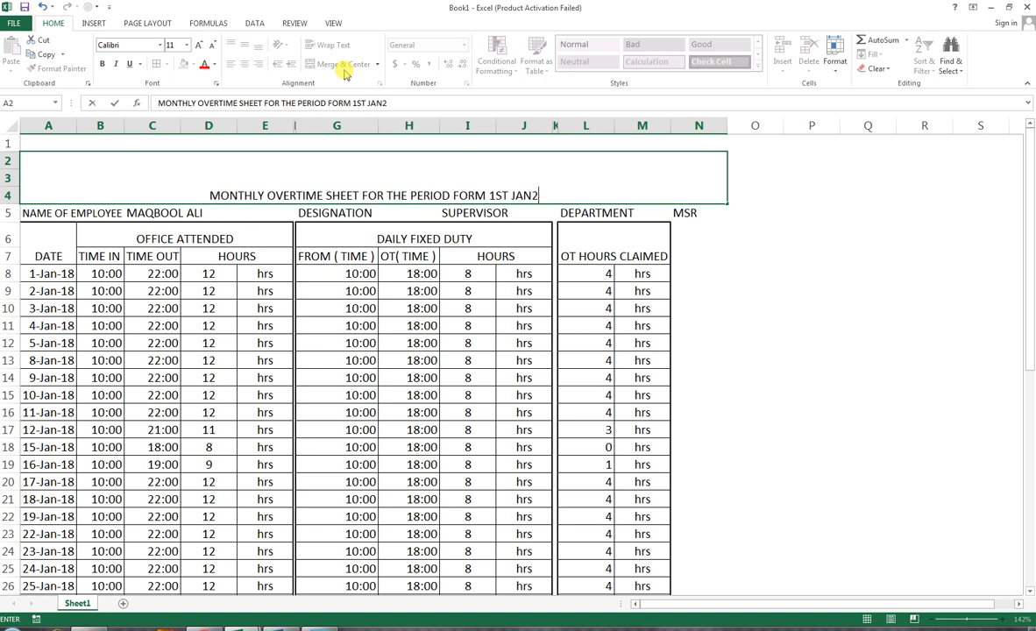
{"action": "type", "text": "018"}
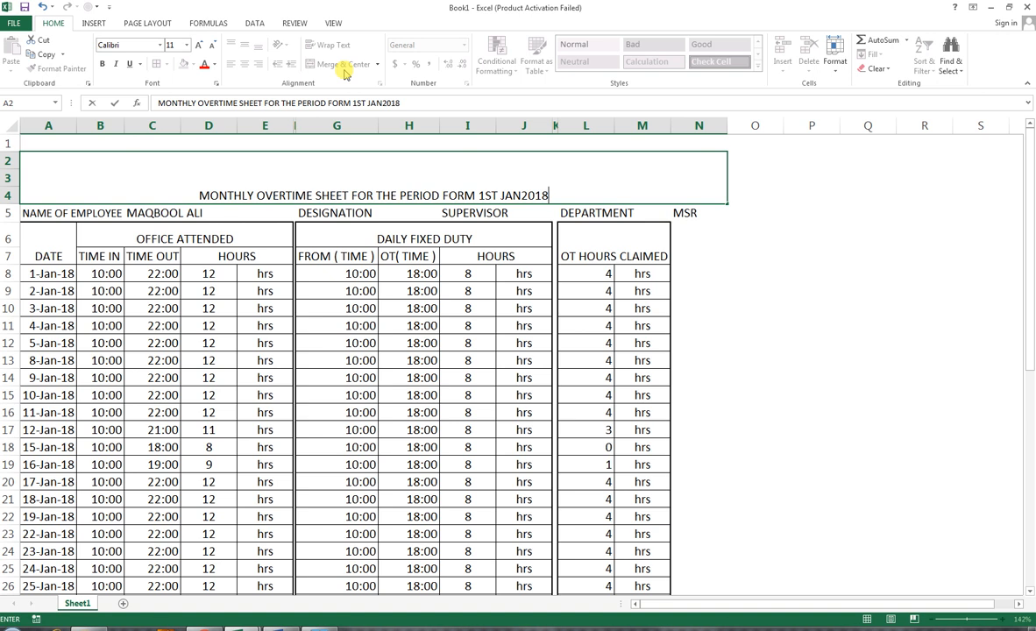
{"action": "type", "text": " T"}
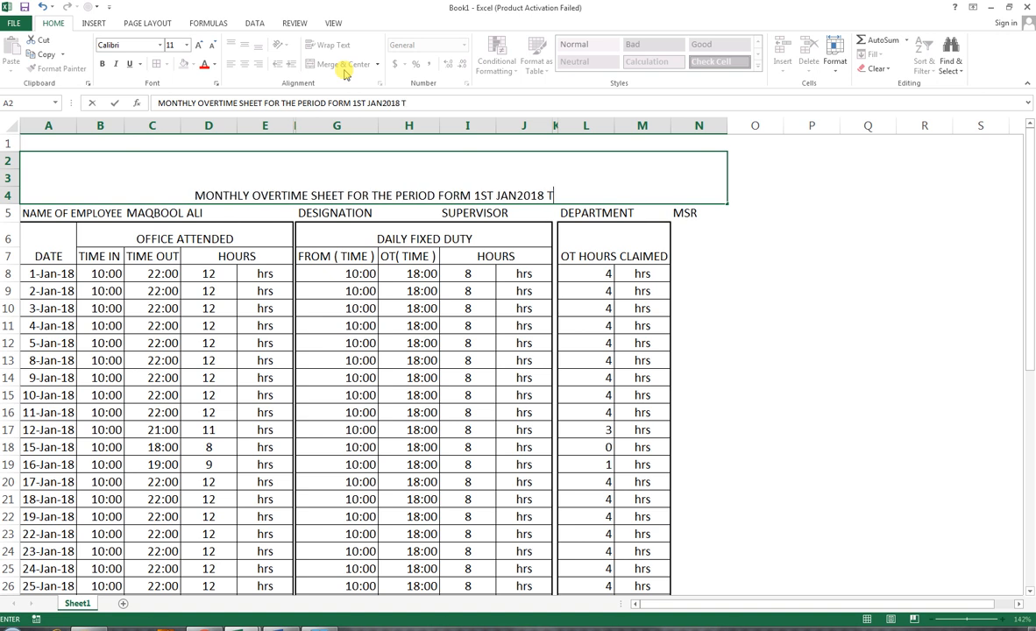
{"action": "type", "text": "O"}
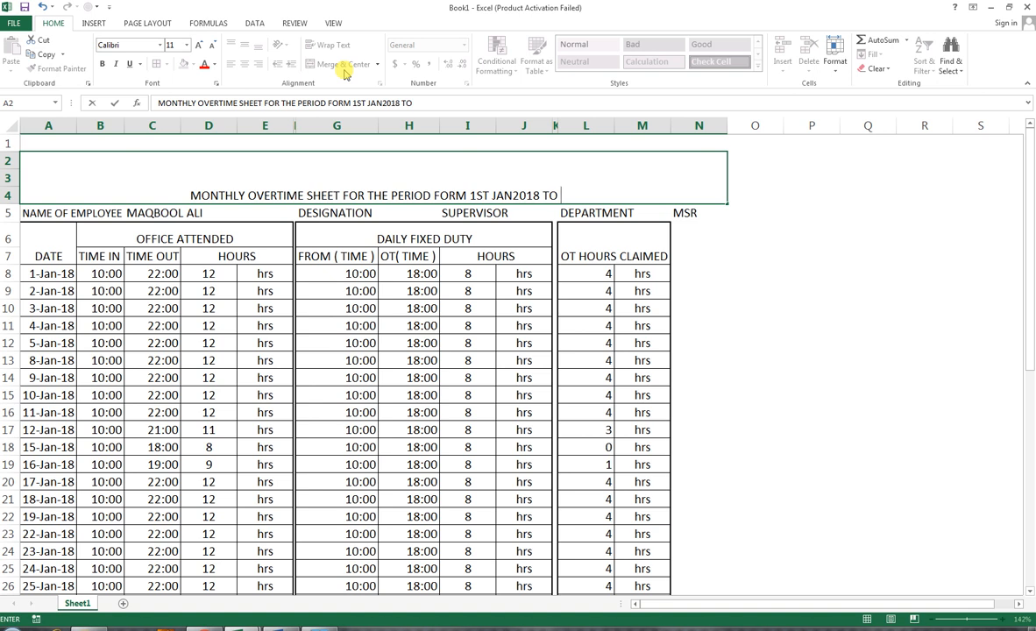
{"action": "type", "text": "31"}
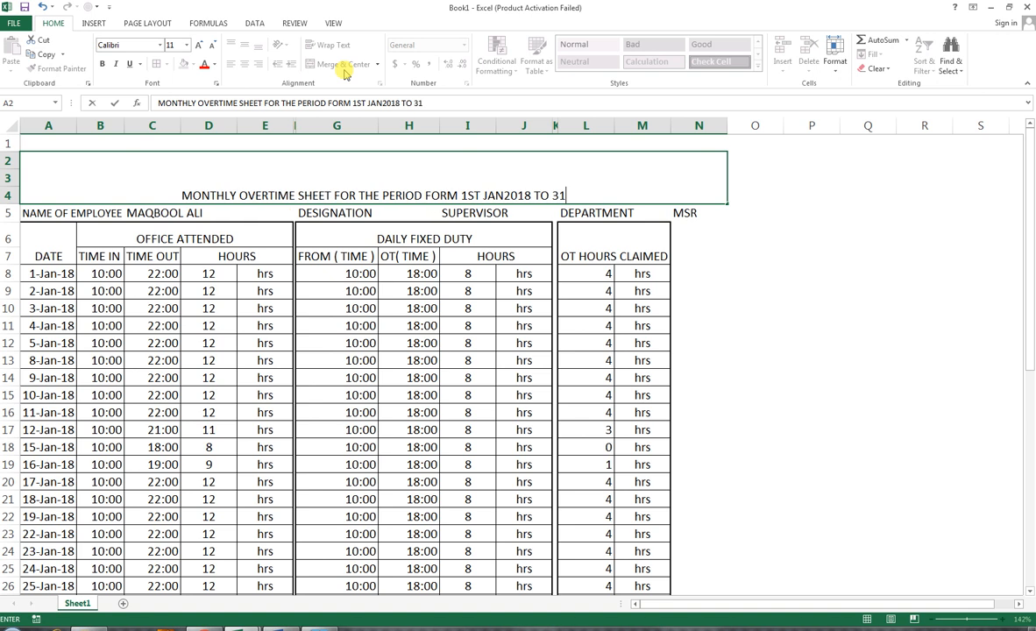
{"action": "type", "text": "ST JAN"}
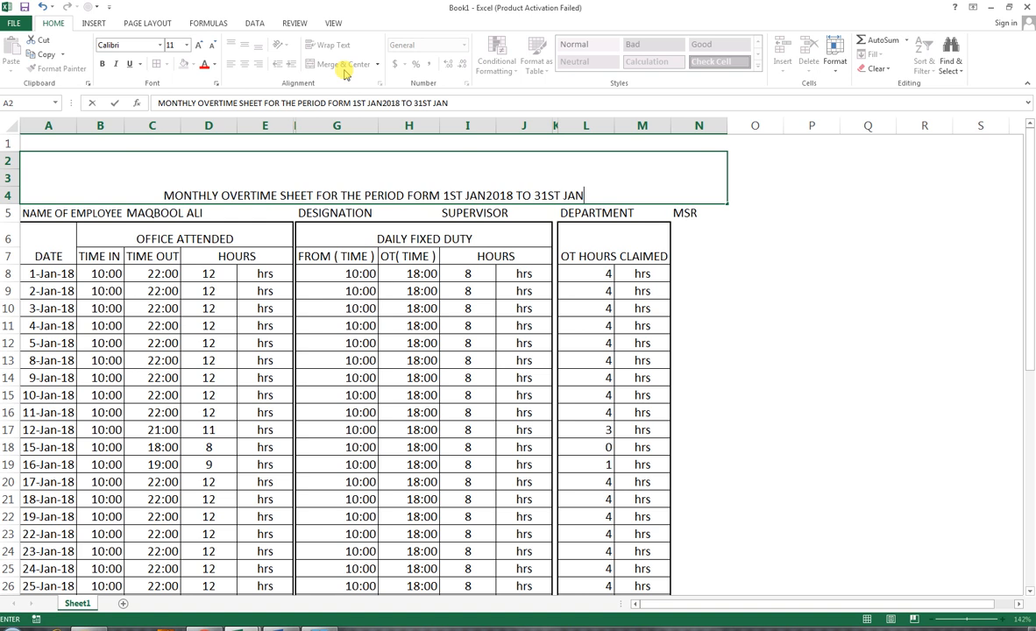
{"action": "type", "text": " 2018"}
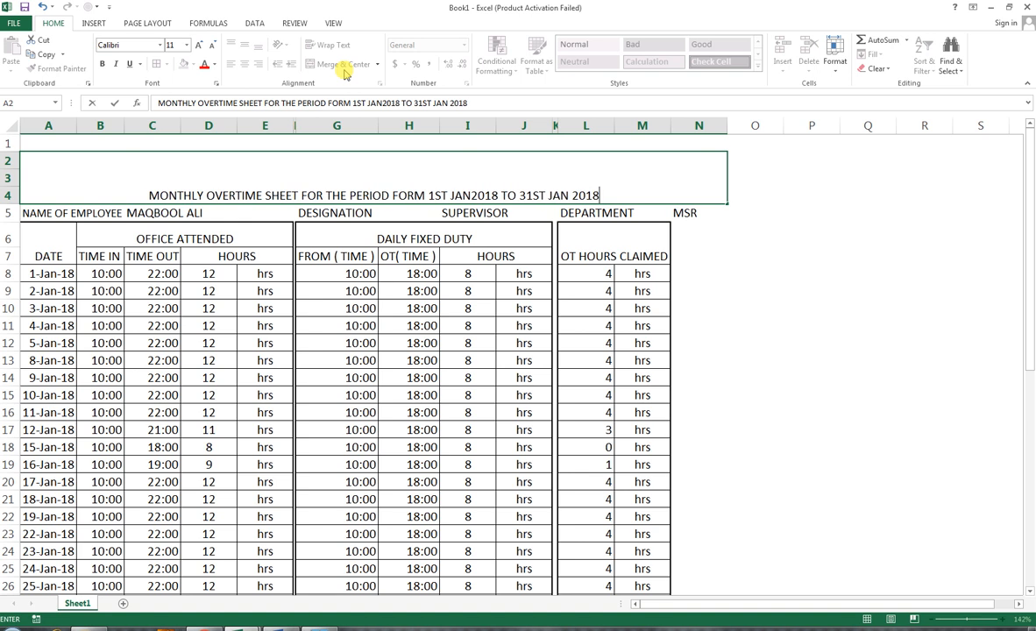
{"action": "left_click", "coordinate": [609, 291]}
{"action": "left_click", "coordinate": [463, 174]}
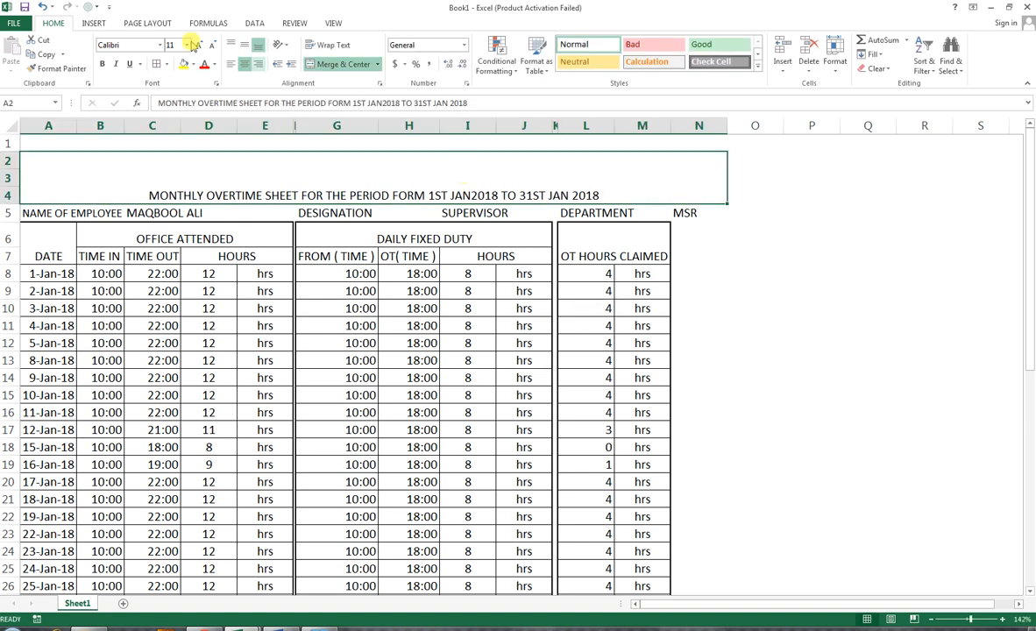
Step: Align the title vertically in the middle and enlarge its font size to 16
{"action": "left_click", "coordinate": [244, 45]}
{"action": "left_click", "coordinate": [199, 44]}
{"action": "left_click", "coordinate": [199, 45]}
{"action": "left_click", "coordinate": [199, 45]}
{"action": "left_click", "coordinate": [199, 44]}
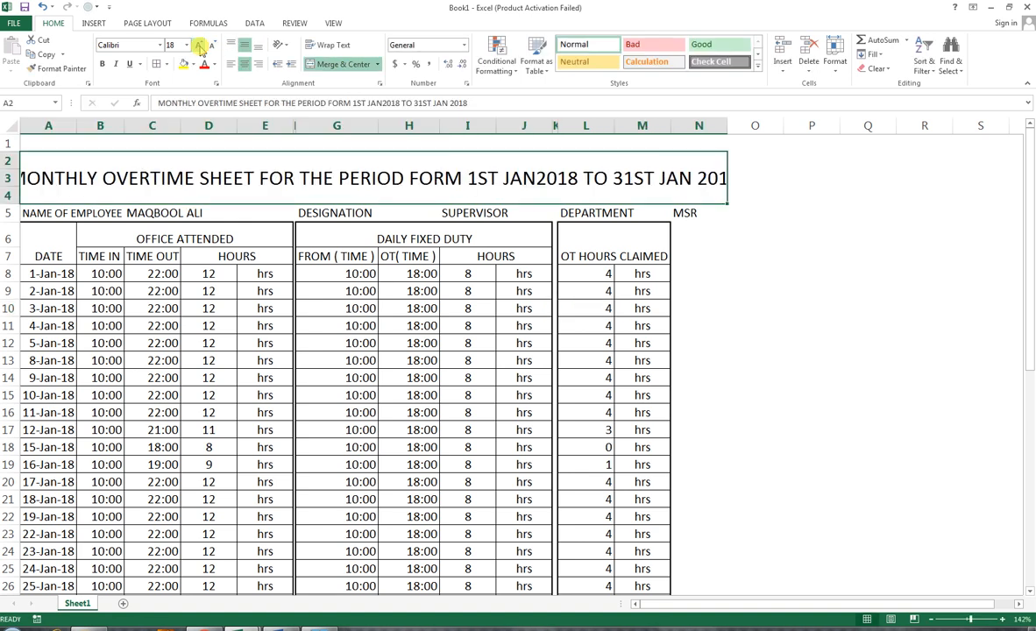
{"action": "left_click", "coordinate": [212, 45]}
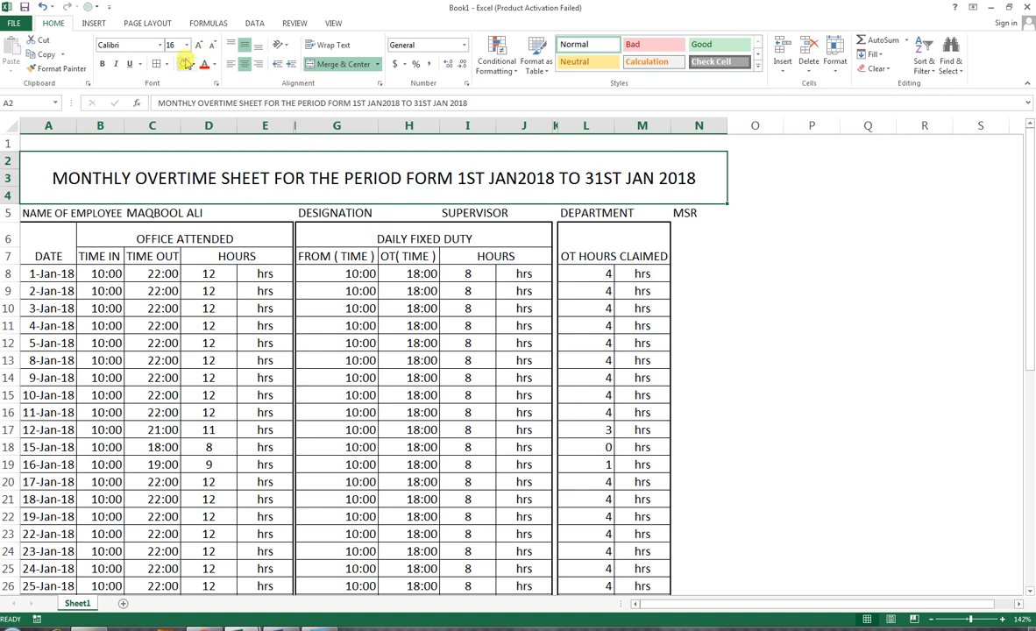
Step: Fill the title area with dark gray and set the title's font colour to white
{"action": "left_click", "coordinate": [193, 64]}
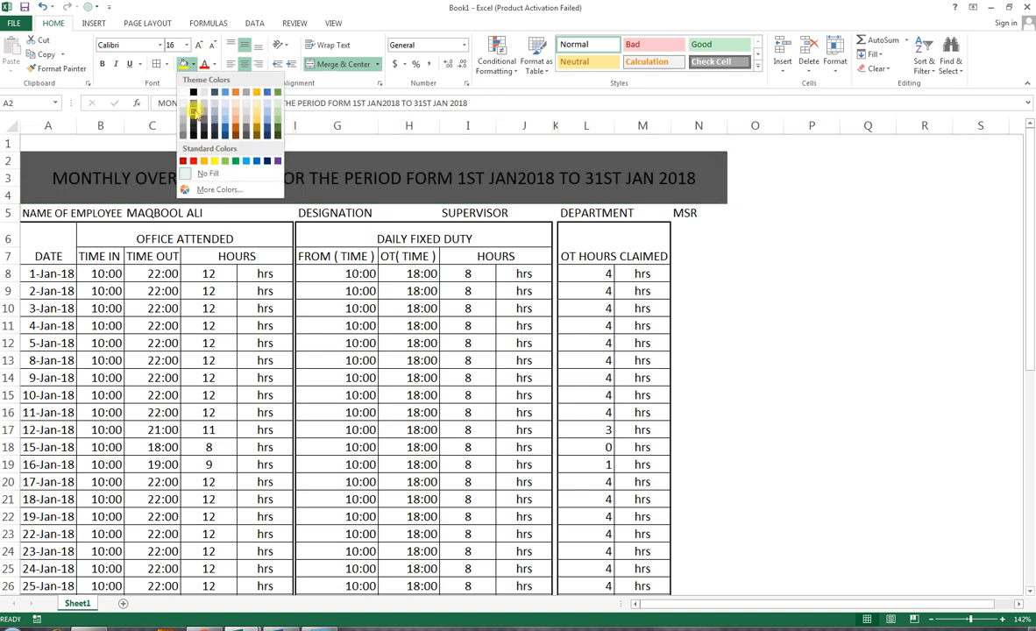
{"action": "left_click", "coordinate": [198, 101]}
{"action": "left_click", "coordinate": [194, 64]}
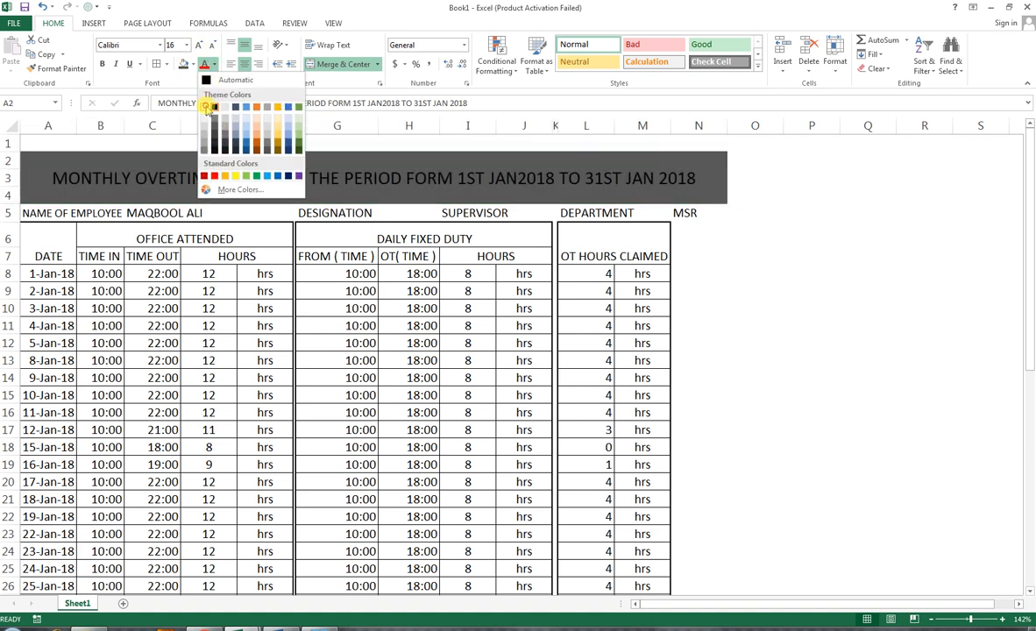
{"action": "left_click", "coordinate": [188, 98]}
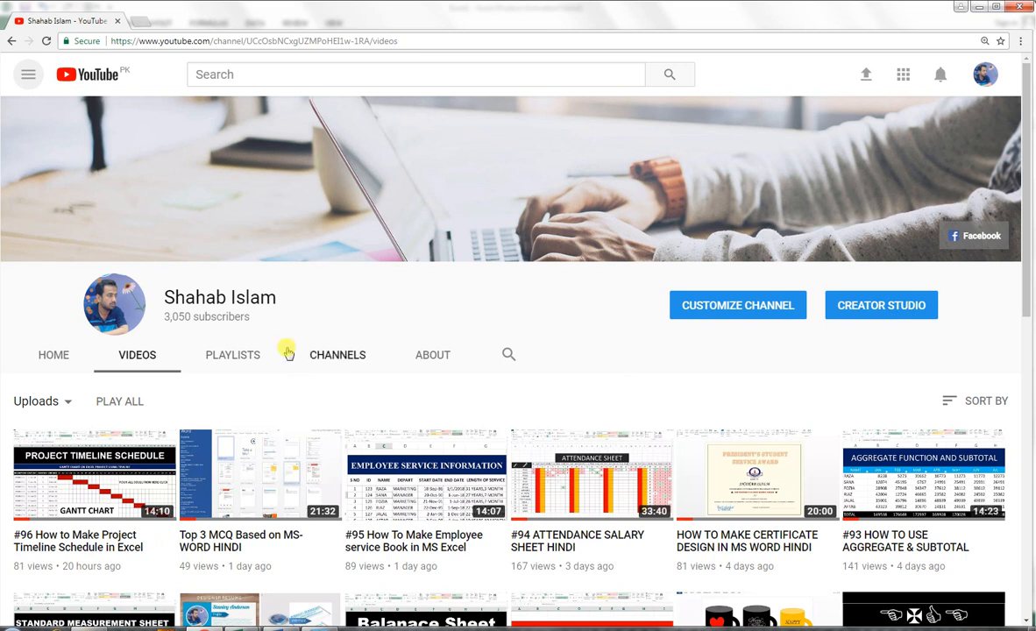
{"action": "mouse_move", "coordinate": [745, 170]}
{"action": "scroll", "coordinate": [791, 165], "scroll_direction": "down", "scroll_amount": 1}
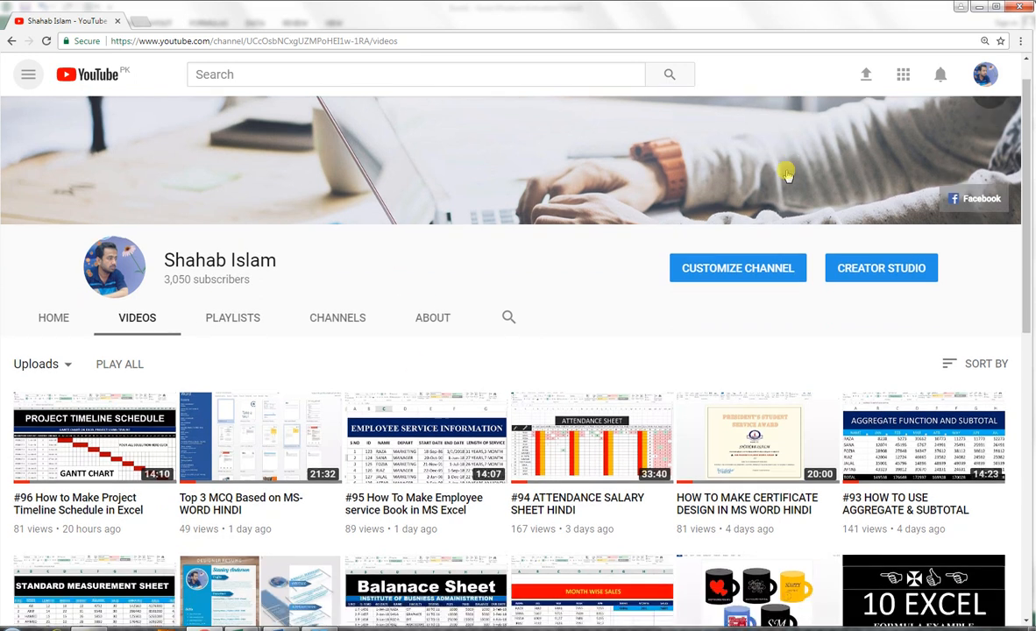